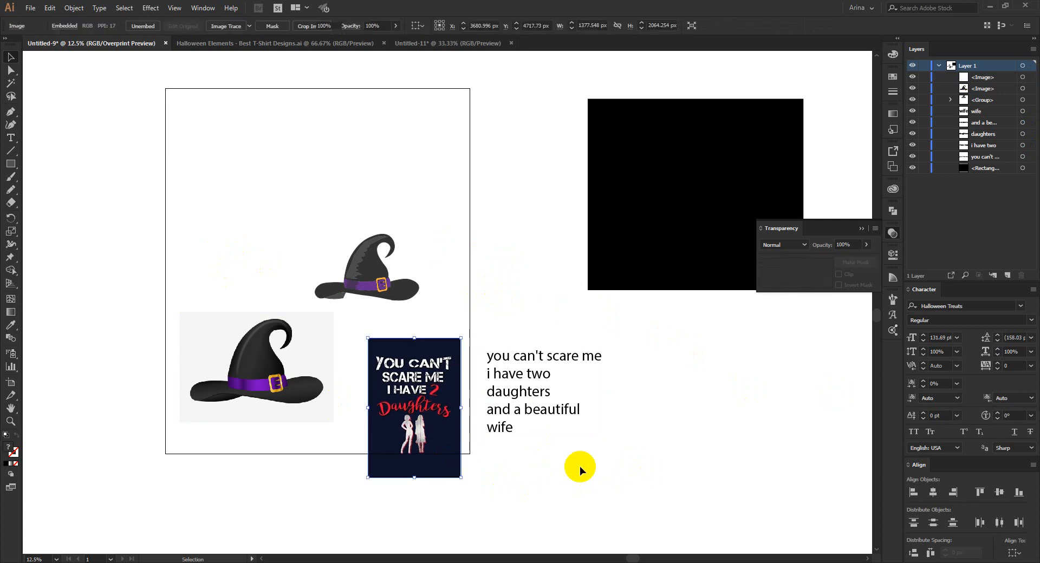
Examine the slogan text, the drawn witch hat, the hat reference image and the sample T-shirt design in Untitled-9.
{"action": "left_click_drag", "start_coordinate": [604, 473], "coordinate": [488, 278]}
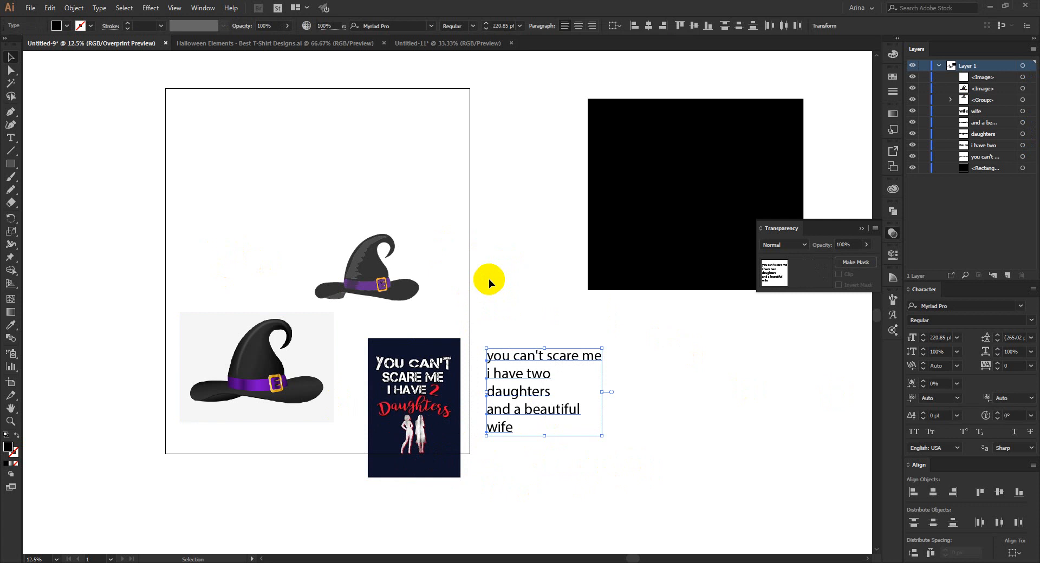
{"action": "left_click", "coordinate": [488, 315]}
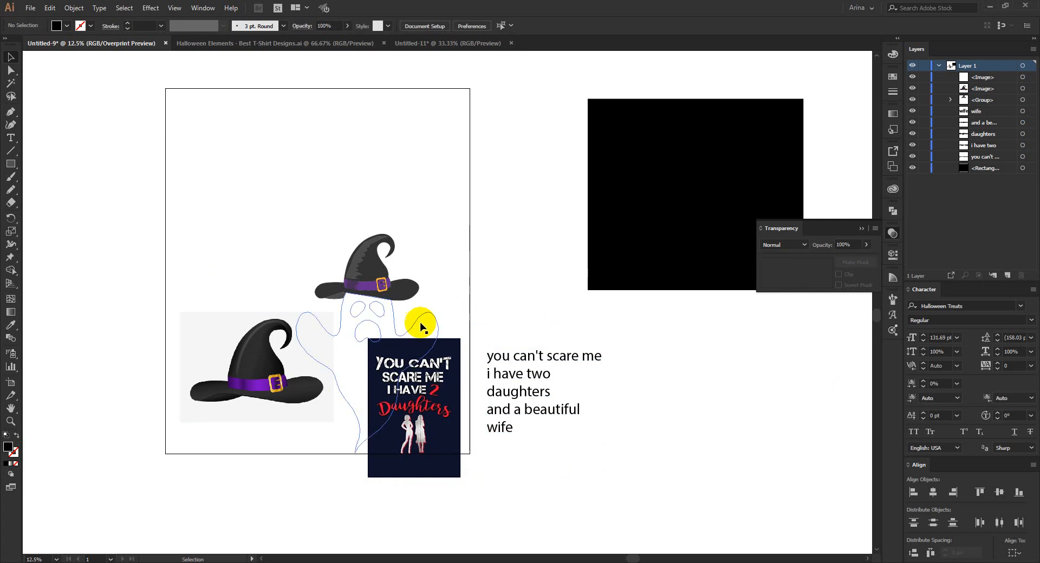
{"action": "left_click_drag", "start_coordinate": [319, 442], "coordinate": [245, 399]}
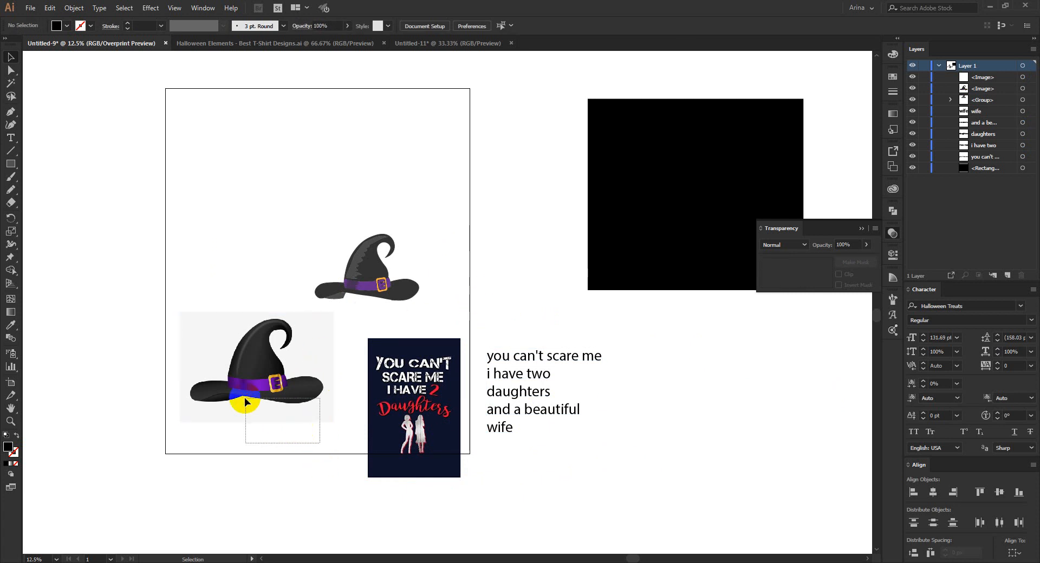
{"action": "left_click_drag", "start_coordinate": [239, 447], "coordinate": [240, 447]}
{"action": "left_click_drag", "start_coordinate": [179, 289], "coordinate": [278, 433]}
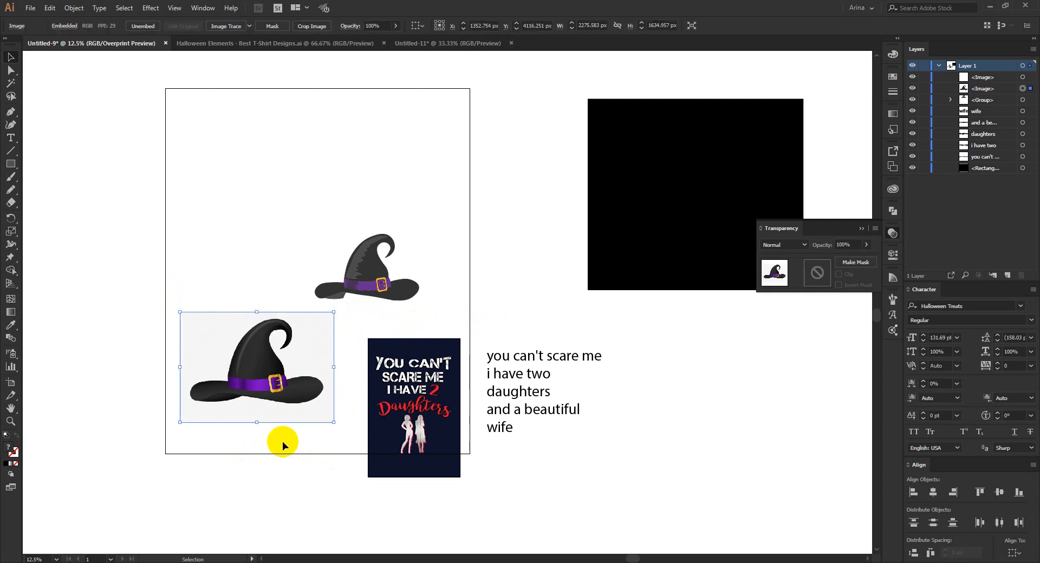
{"action": "left_click", "coordinate": [192, 199]}
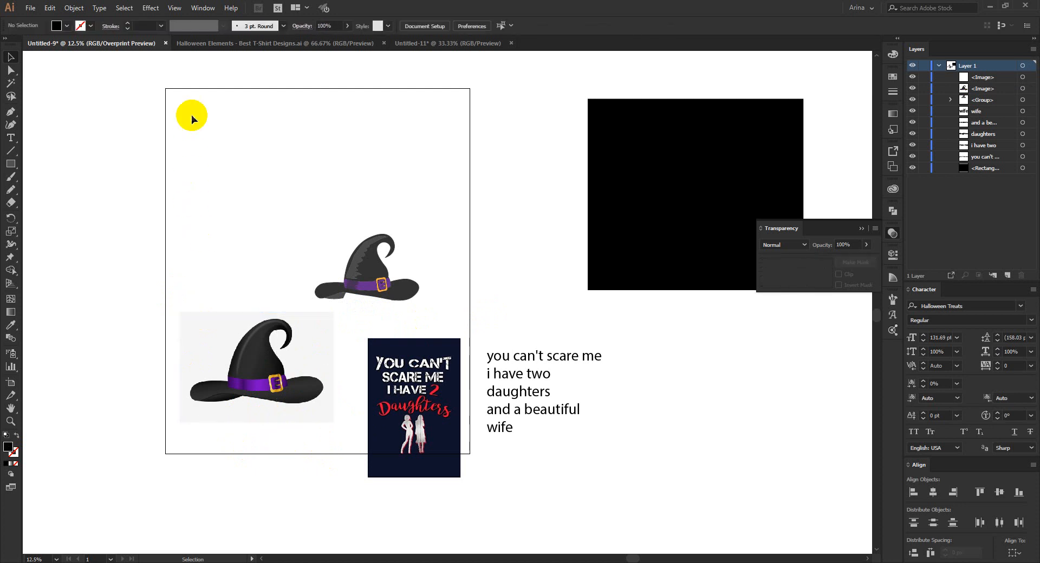
{"action": "left_click_drag", "start_coordinate": [154, 79], "coordinate": [478, 530]}
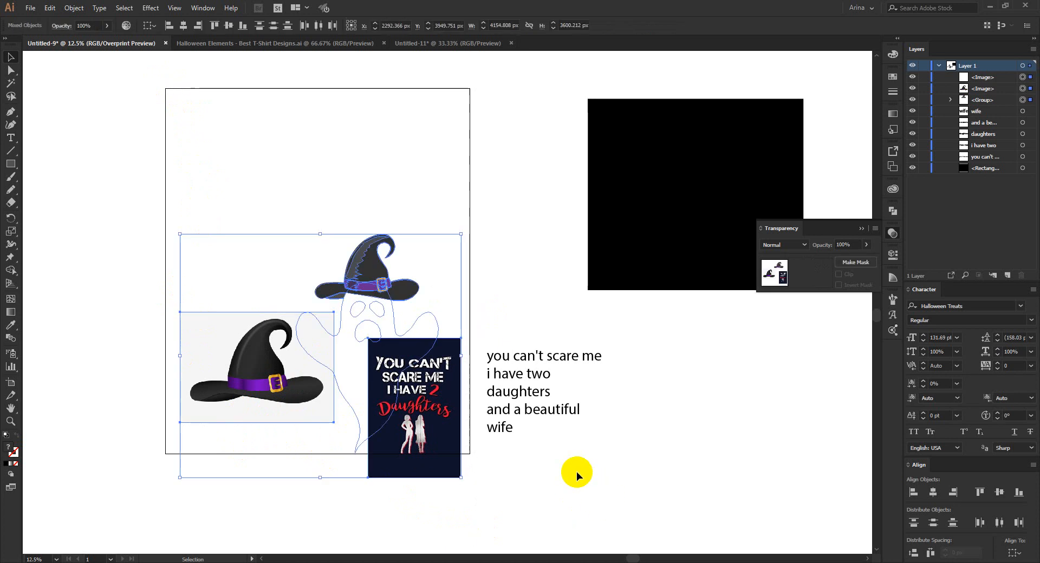
{"action": "left_click", "coordinate": [576, 472]}
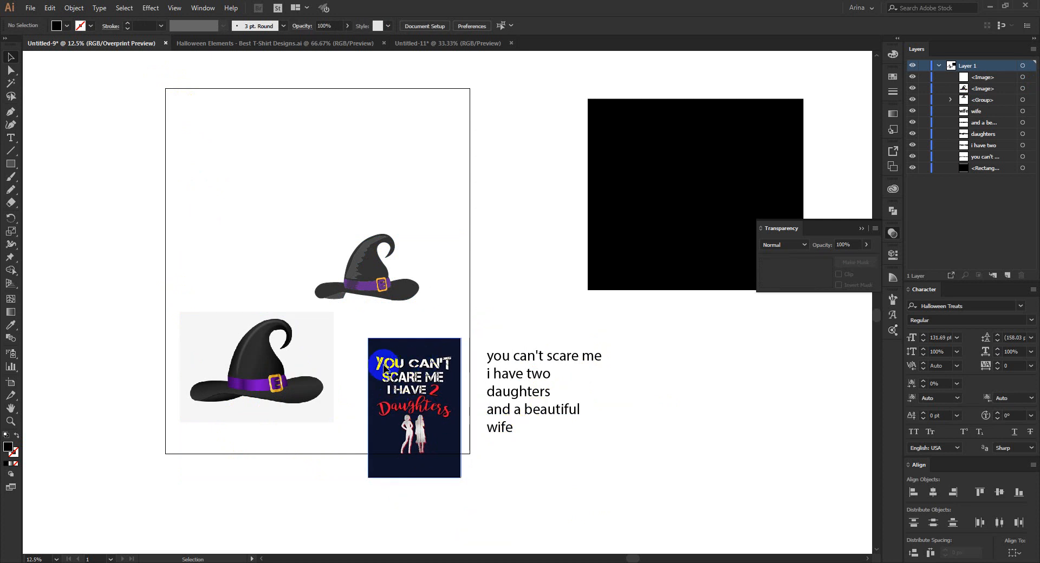
{"action": "left_click", "coordinate": [549, 476]}
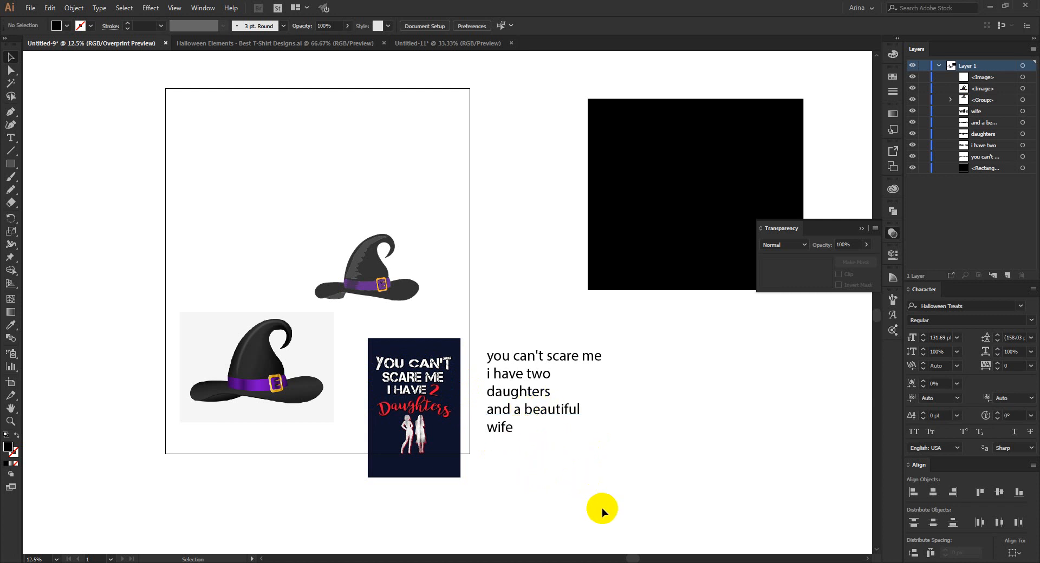
{"action": "left_click_drag", "start_coordinate": [623, 475], "coordinate": [501, 311]}
{"action": "left_click", "coordinate": [261, 364]}
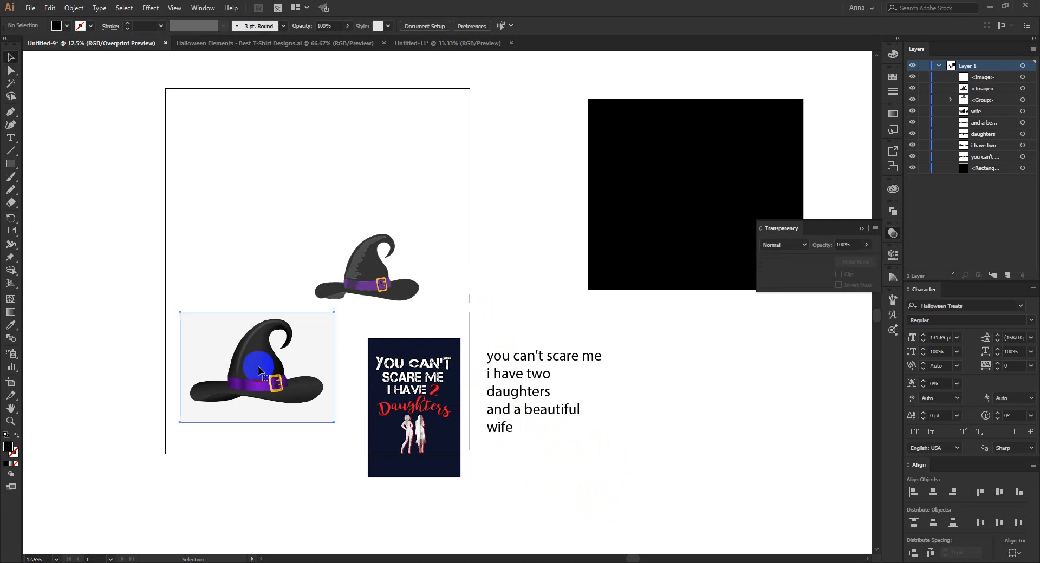
{"action": "scroll", "coordinate": [250, 356], "scroll_direction": "up", "scroll_amount": 2}
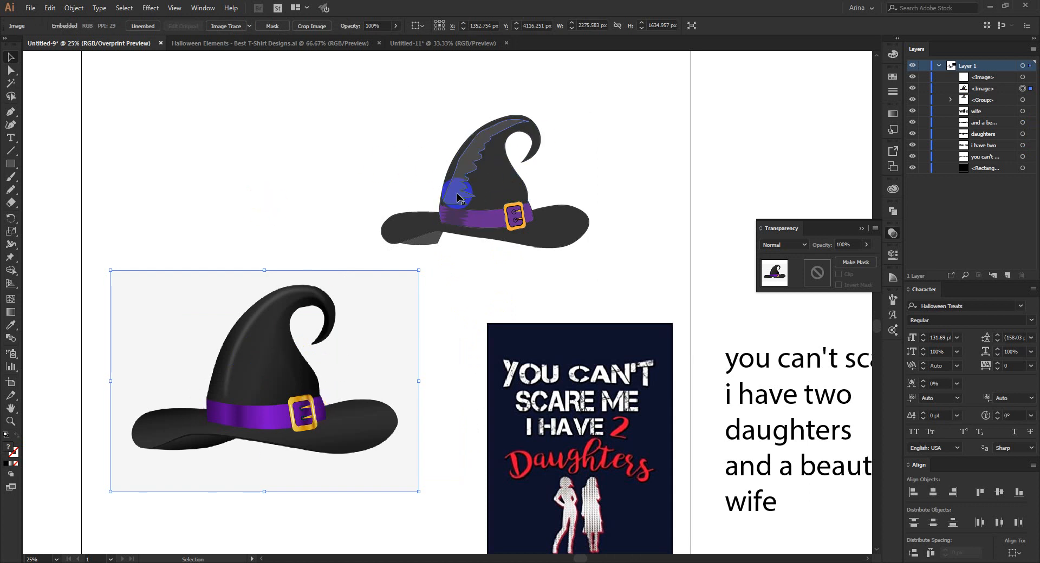
Examine the ghost graveyard composition in Untitled-11 and the silhouette collection in Halloween Elements - Best T-Shirt Designs.ai.
{"action": "left_click", "coordinate": [432, 48]}
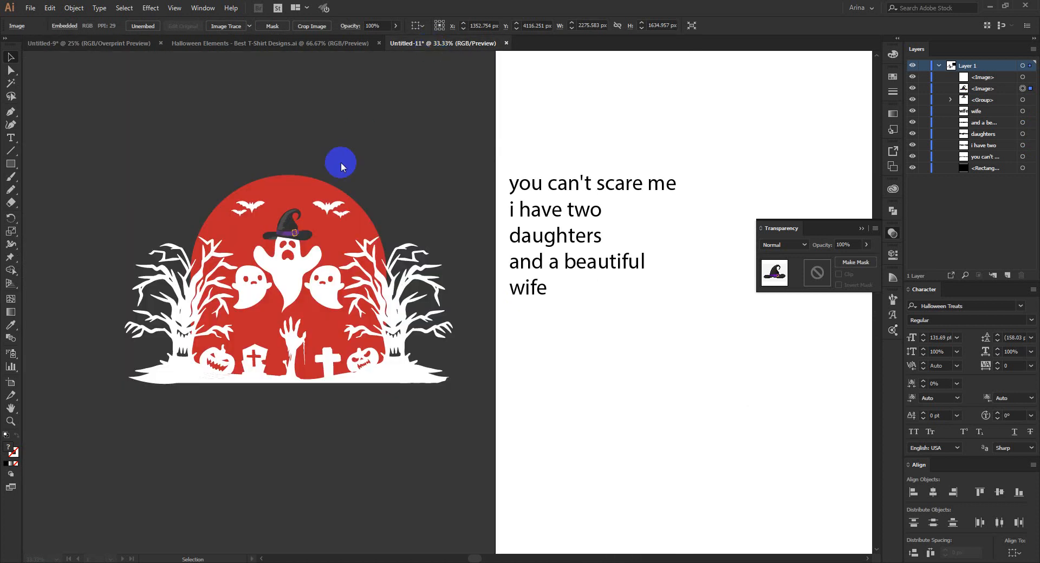
{"action": "left_click", "coordinate": [340, 161]}
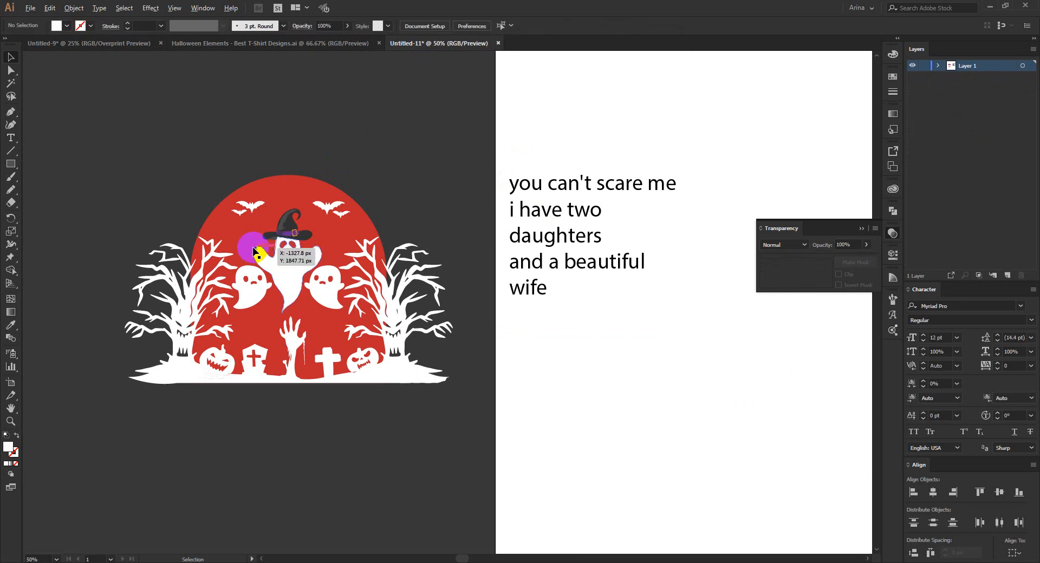
{"action": "scroll", "coordinate": [255, 250], "scroll_direction": "up", "scroll_amount": 1}
{"action": "left_click", "coordinate": [427, 126]}
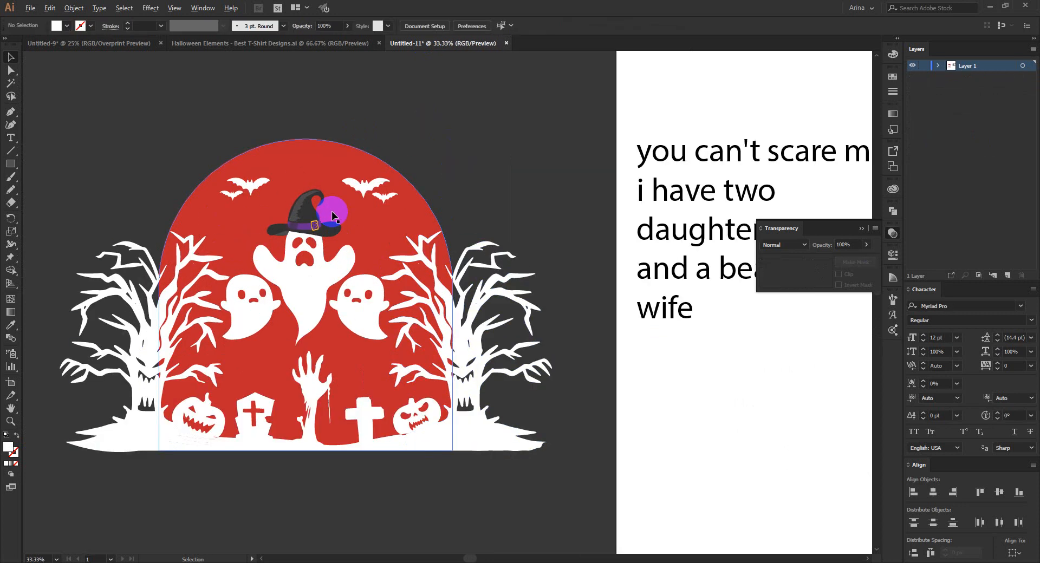
{"action": "scroll", "coordinate": [324, 173], "scroll_direction": "down", "scroll_amount": 1}
{"action": "left_click", "coordinate": [323, 173]}
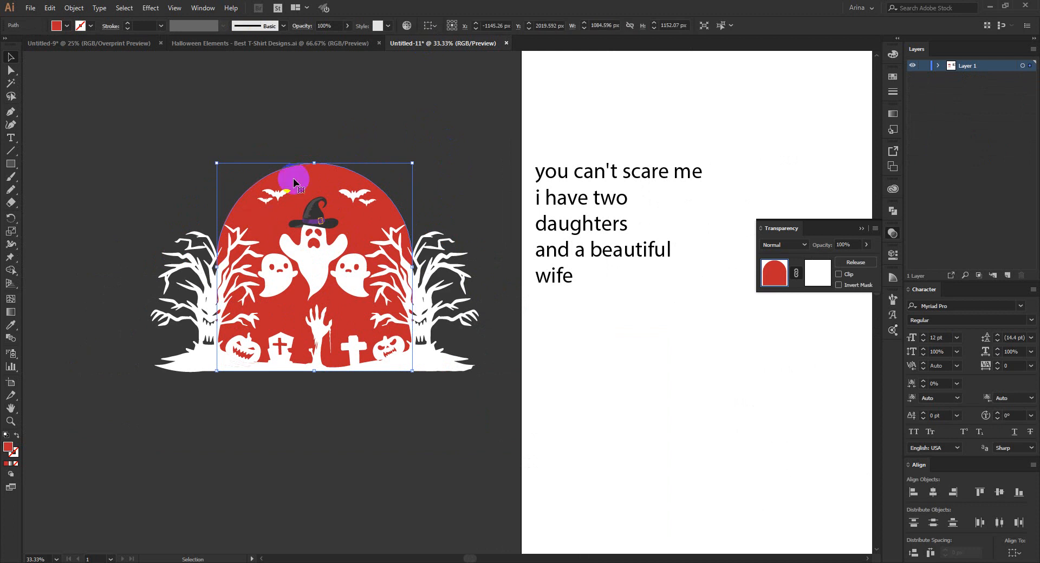
{"action": "key", "text": "ctrl+2"}
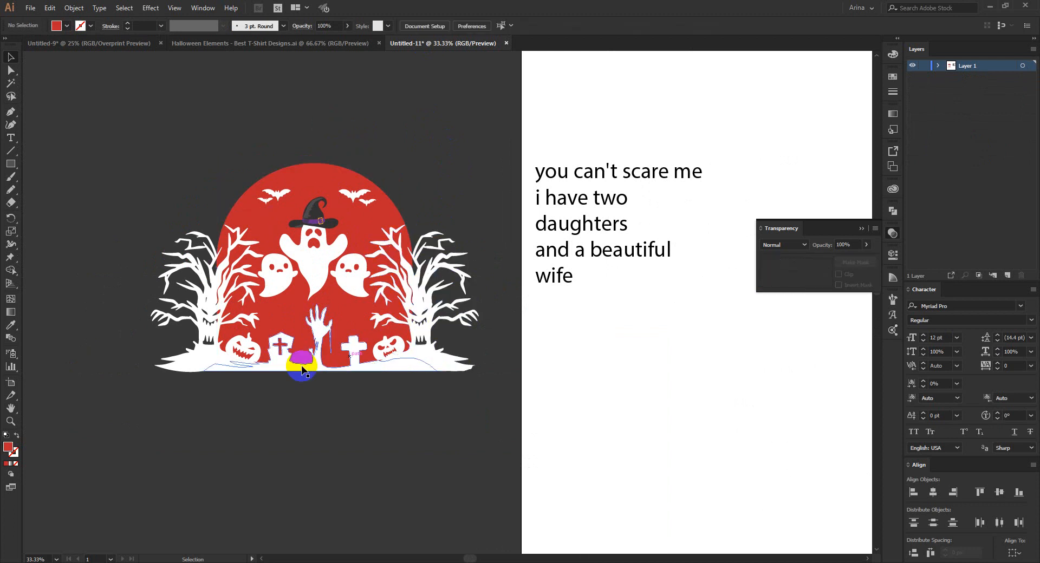
{"action": "left_click", "coordinate": [336, 43]}
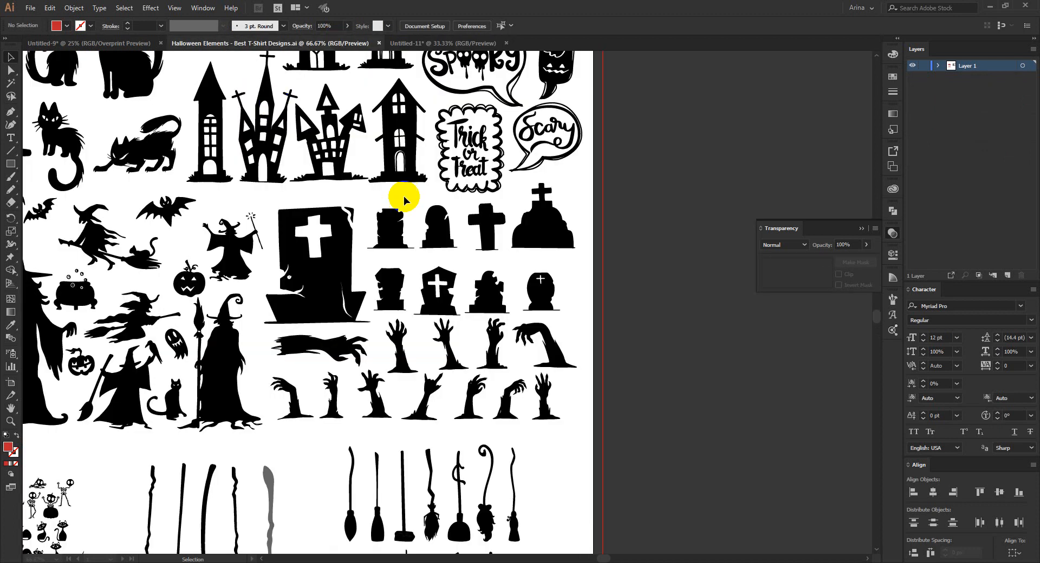
{"action": "scroll", "coordinate": [487, 228], "scroll_direction": "down", "scroll_amount": 2}
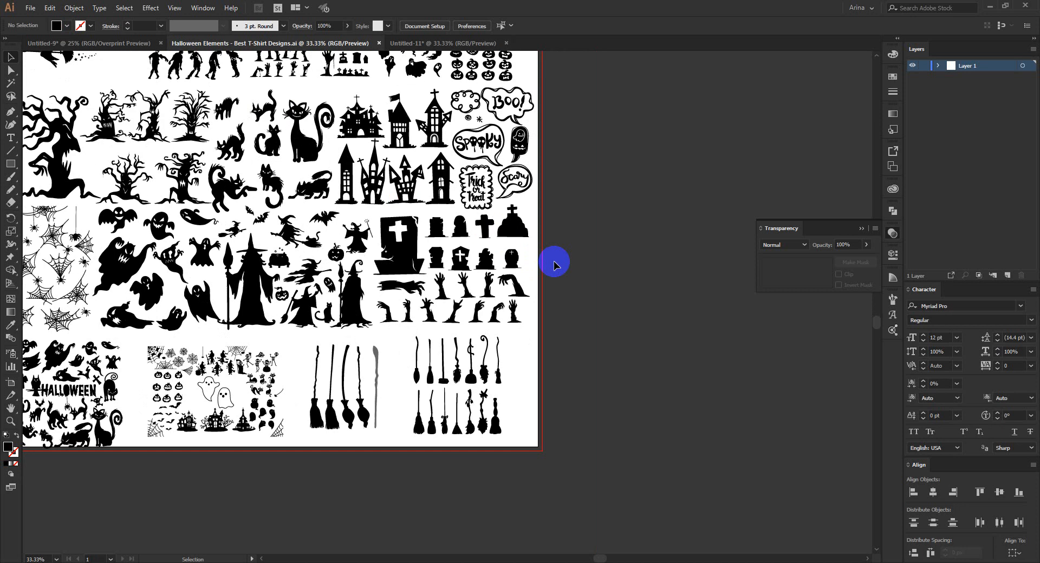
Return to Untitled-11 and inspect the whole composition, its tree group and its graveyard group of pumpkins, tombstones and hand.
{"action": "left_click", "coordinate": [433, 43]}
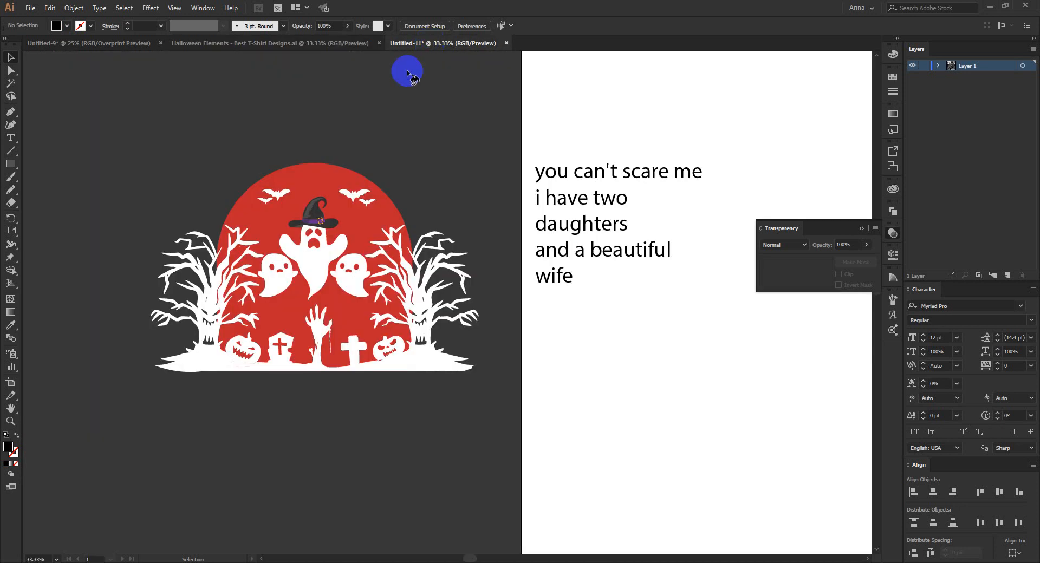
{"action": "left_click", "coordinate": [298, 297]}
{"action": "scroll", "coordinate": [309, 297], "scroll_direction": "up", "scroll_amount": 1}
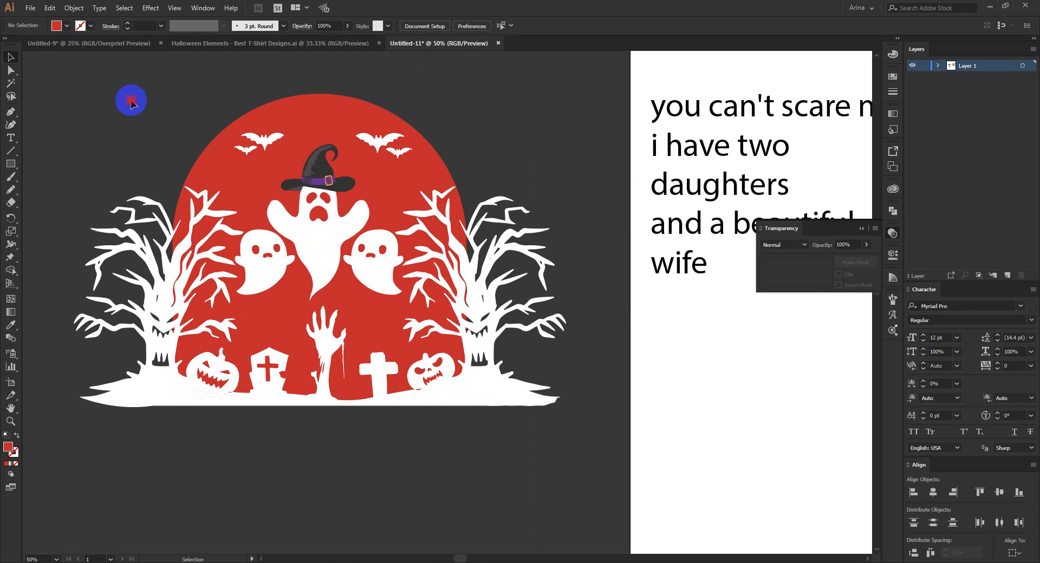
{"action": "left_click", "coordinate": [87, 71]}
{"action": "left_click_drag", "start_coordinate": [86, 71], "coordinate": [583, 513]}
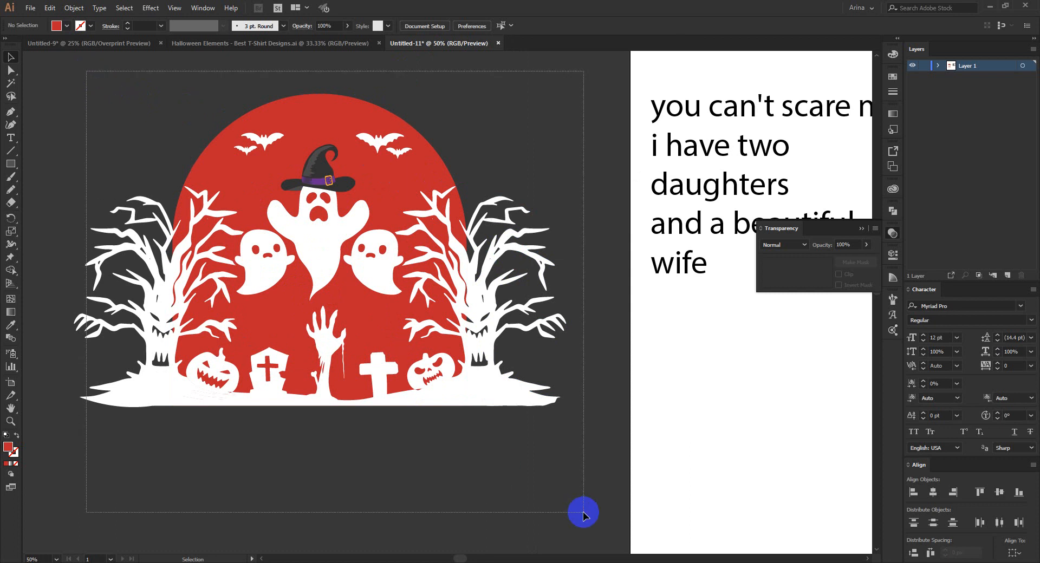
{"action": "left_click_drag", "start_coordinate": [584, 512], "coordinate": [582, 512]}
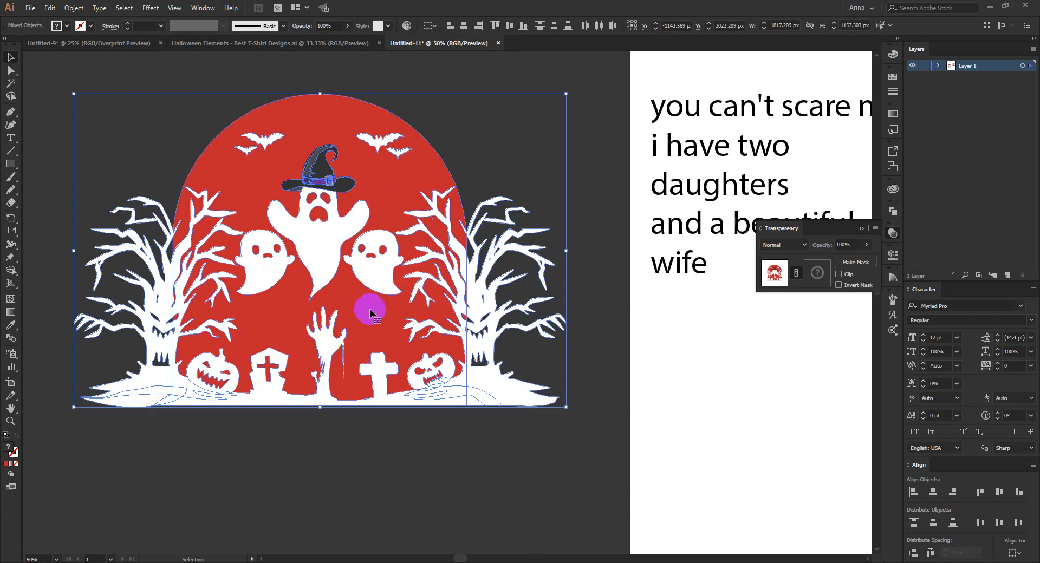
{"action": "left_click", "coordinate": [487, 314]}
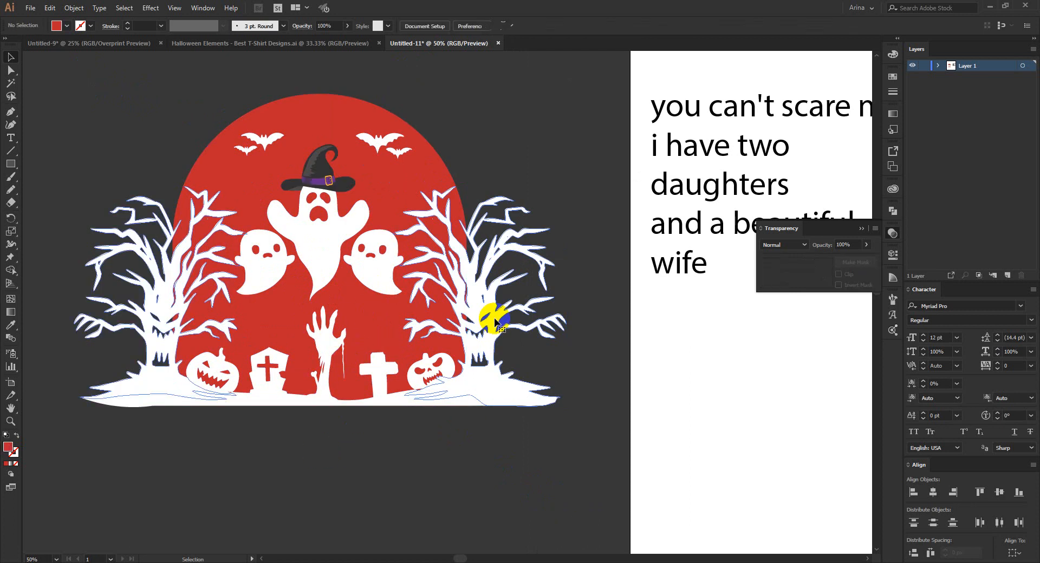
{"action": "left_click", "coordinate": [168, 324]}
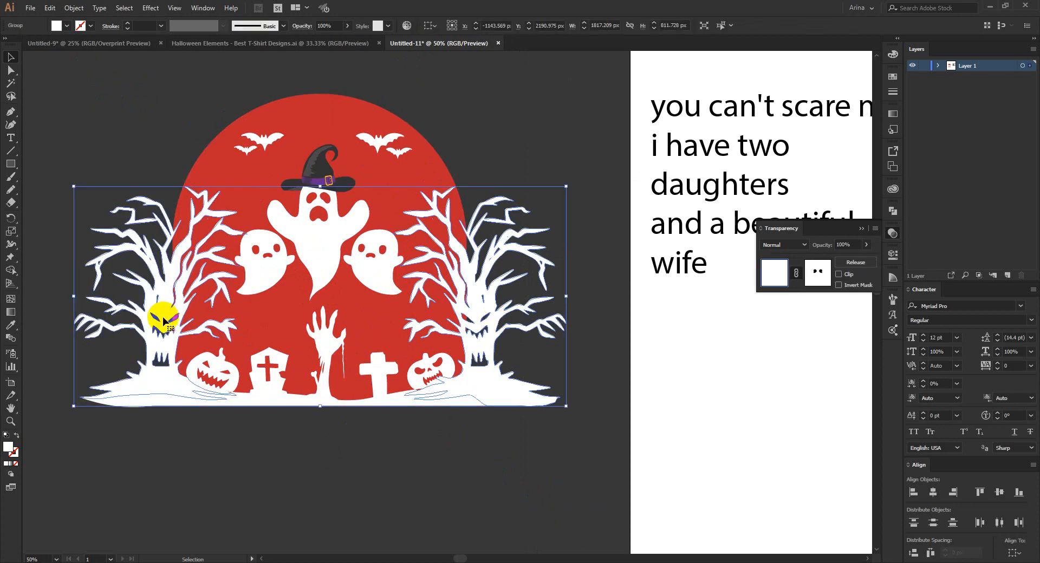
{"action": "left_click", "coordinate": [263, 369]}
{"action": "left_click", "coordinate": [456, 135]}
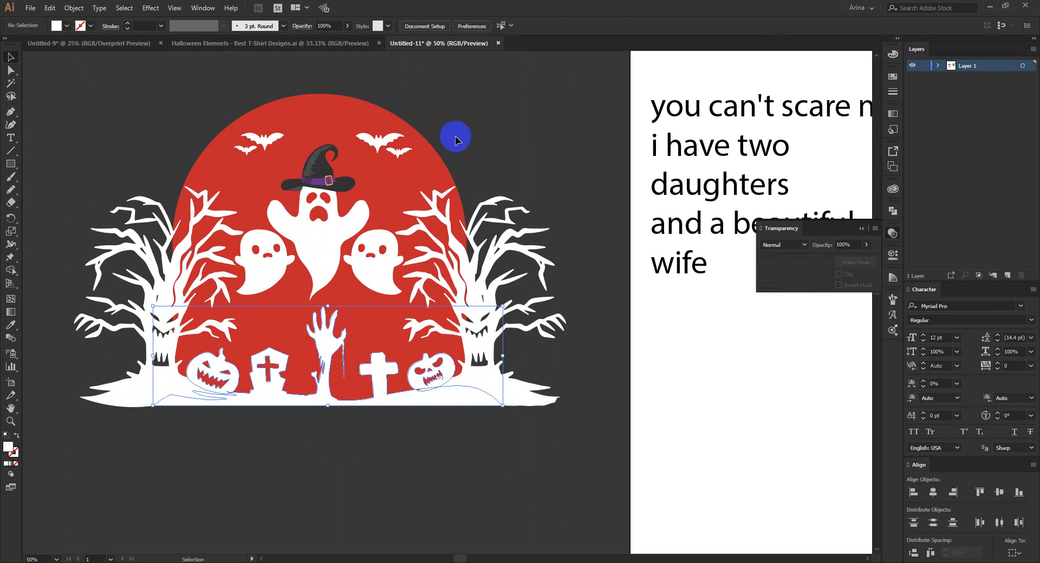
Cut the white trees, bats, ground and graveyard silhouettes, leaving the red arch, the ghosts and the hat in place.
{"action": "left_click_drag", "start_coordinate": [75, 65], "coordinate": [610, 476]}
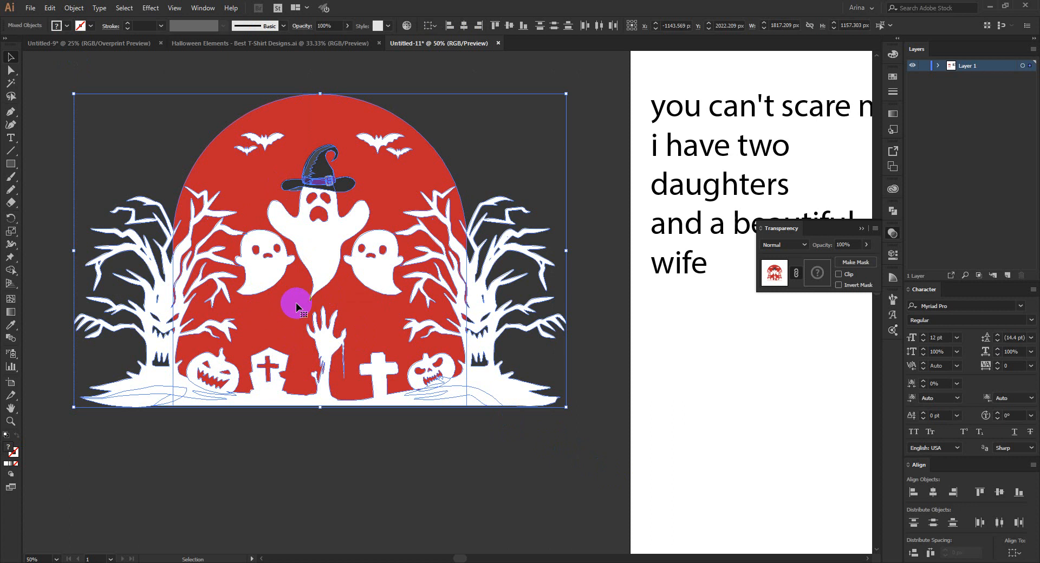
{"action": "left_click", "coordinate": [367, 314], "text": "shift"}
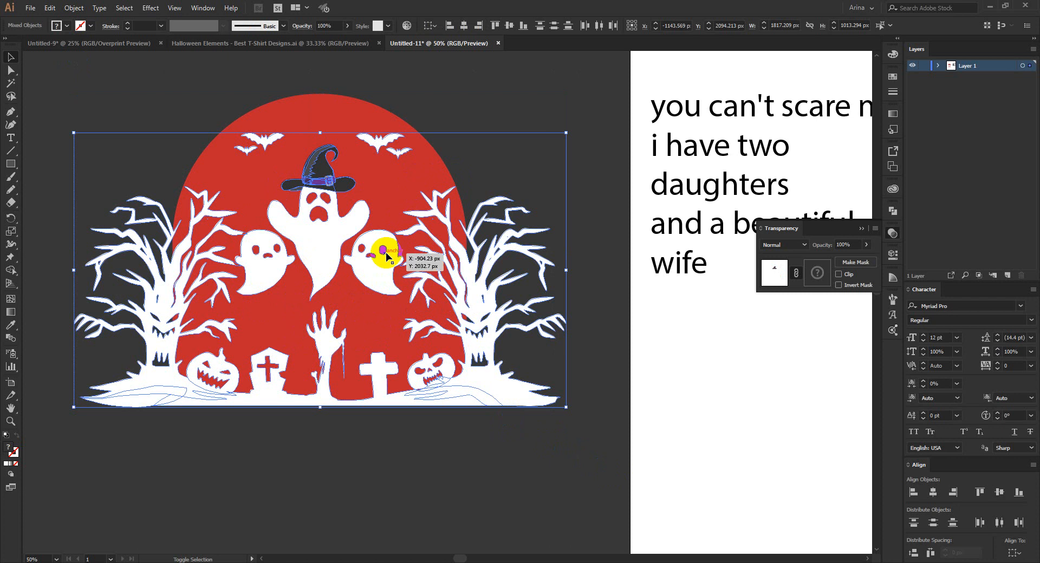
{"action": "left_click", "coordinate": [327, 236], "text": "shift"}
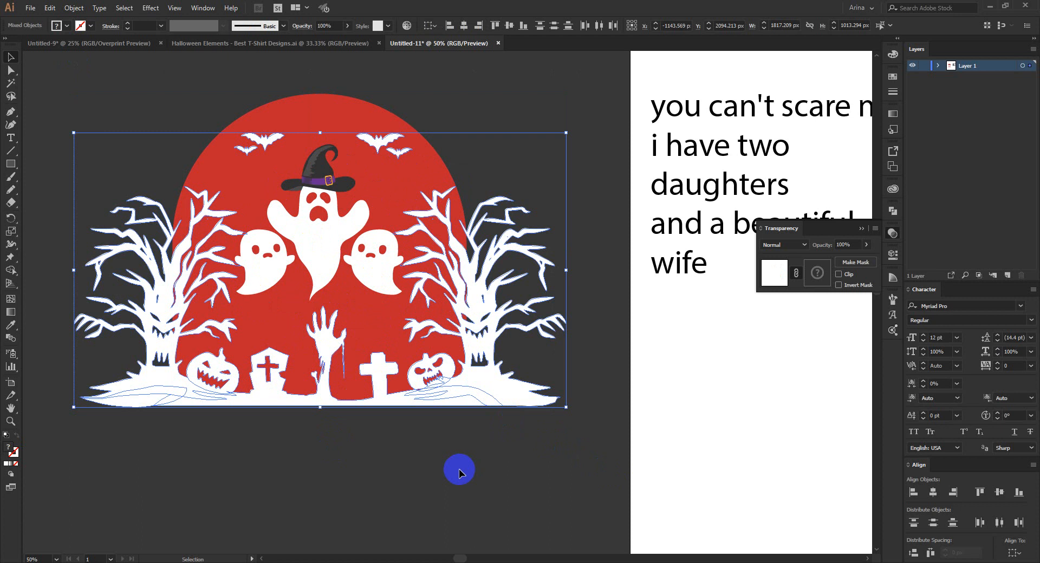
{"action": "key", "text": "a"}
{"action": "key", "text": "ctrl+x"}
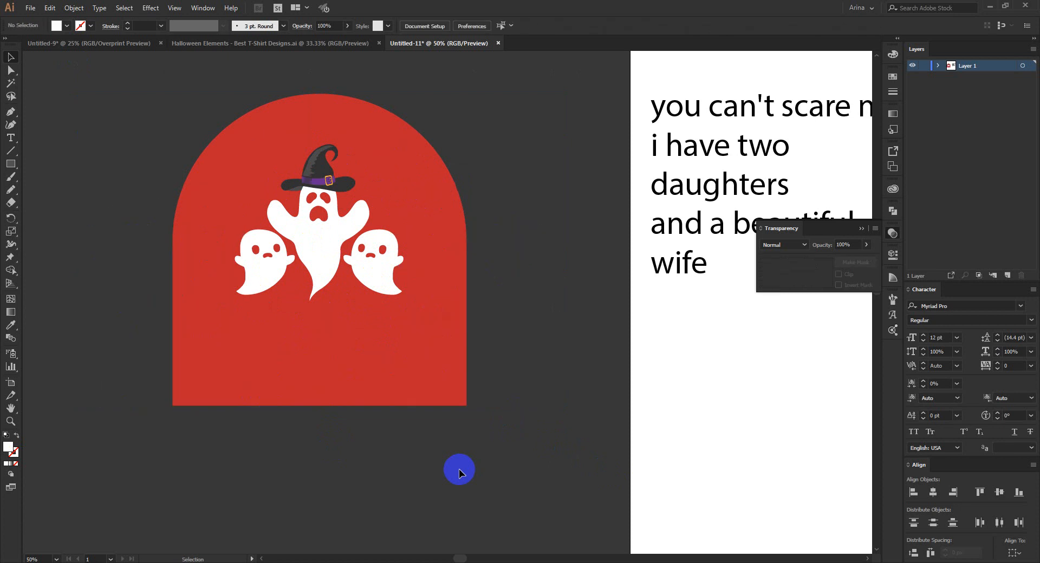
Paste the cut silhouettes in place inside the red arch's opacity mask.
{"action": "left_click", "coordinate": [383, 342]}
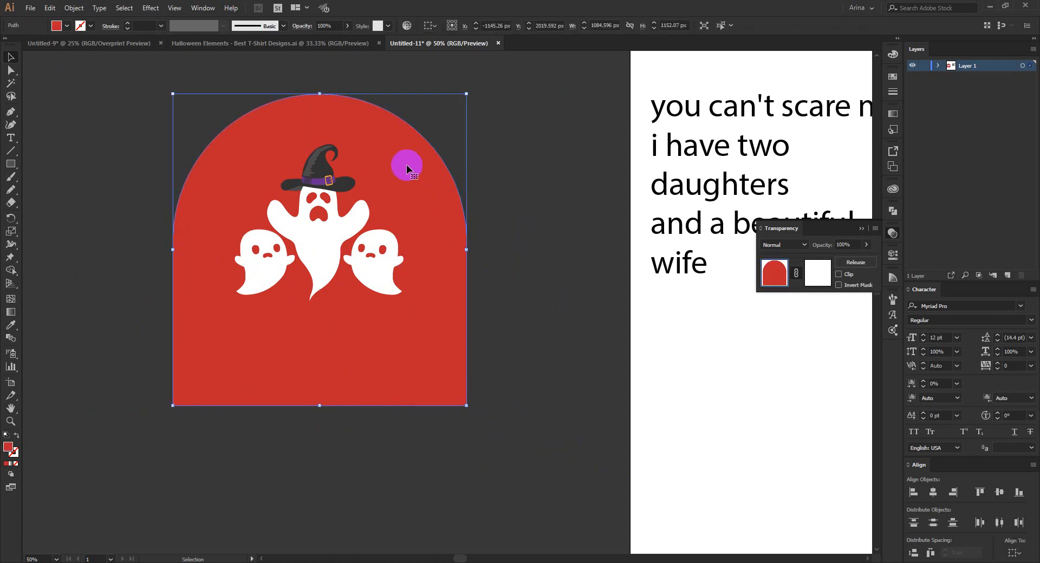
{"action": "left_click", "coordinate": [813, 271]}
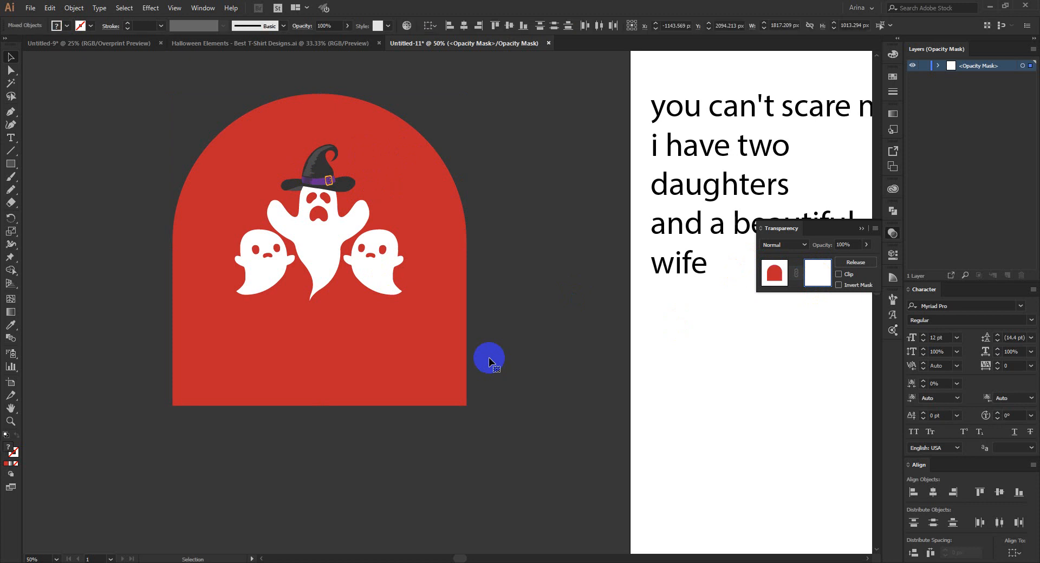
{"action": "key", "text": "ctrl+f"}
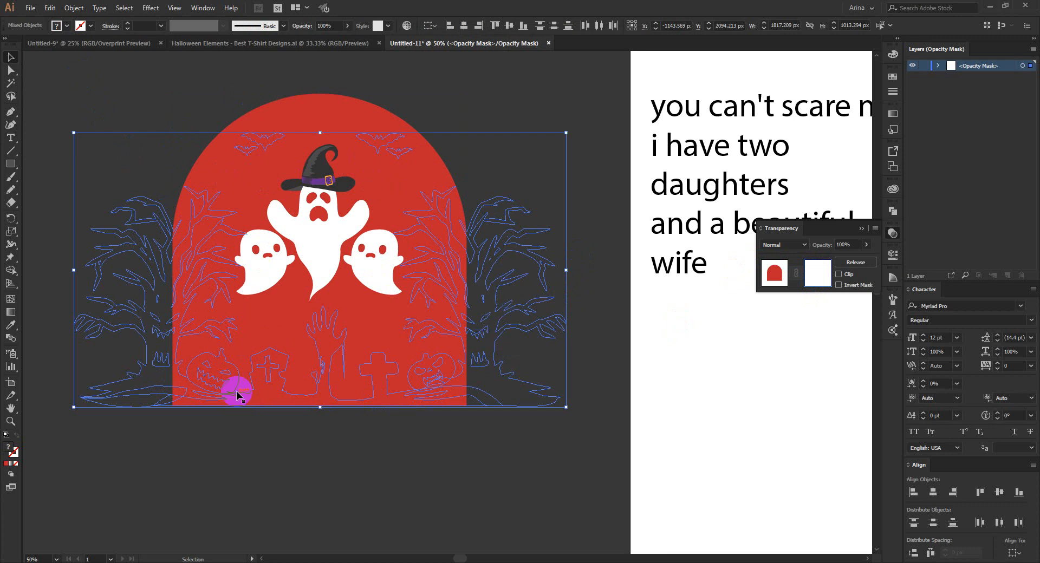
Fill the pasted mask silhouettes with black to knock them out of the red arch, and exit opacity mask editing.
{"action": "left_click", "coordinate": [63, 26]}
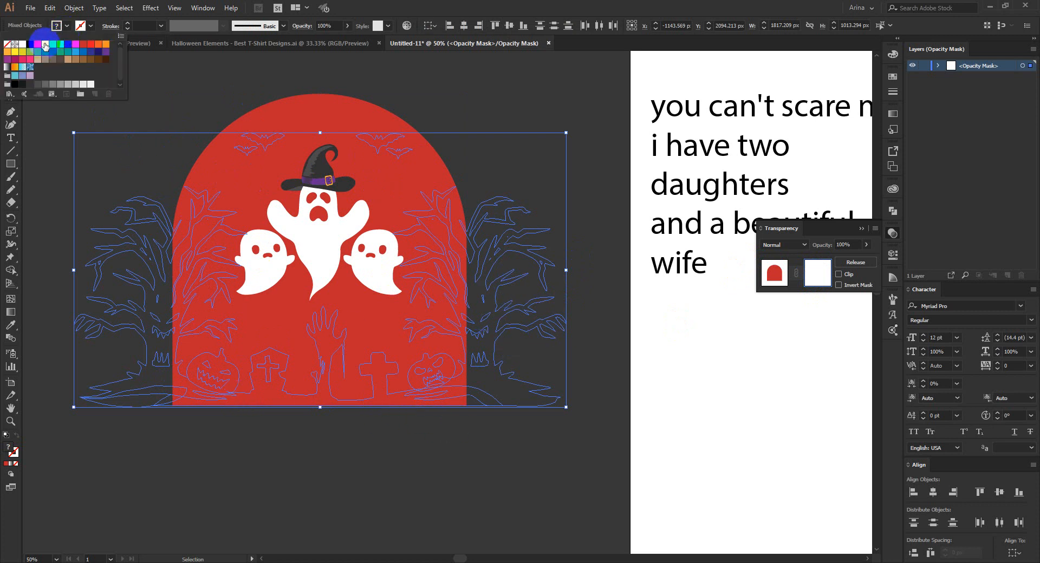
{"action": "left_click", "coordinate": [32, 46]}
{"action": "left_click", "coordinate": [142, 117]}
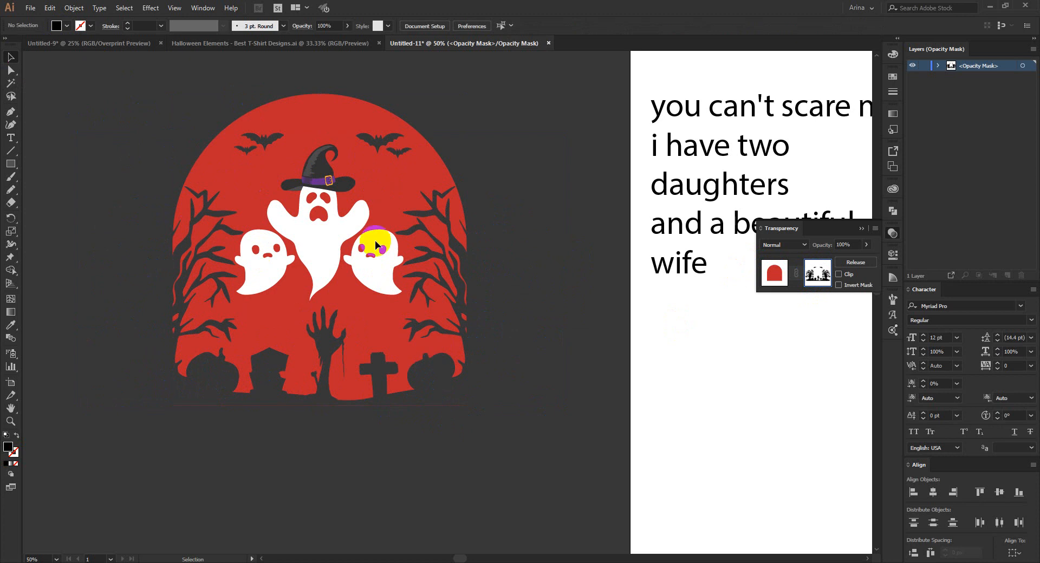
{"action": "left_click", "coordinate": [774, 272]}
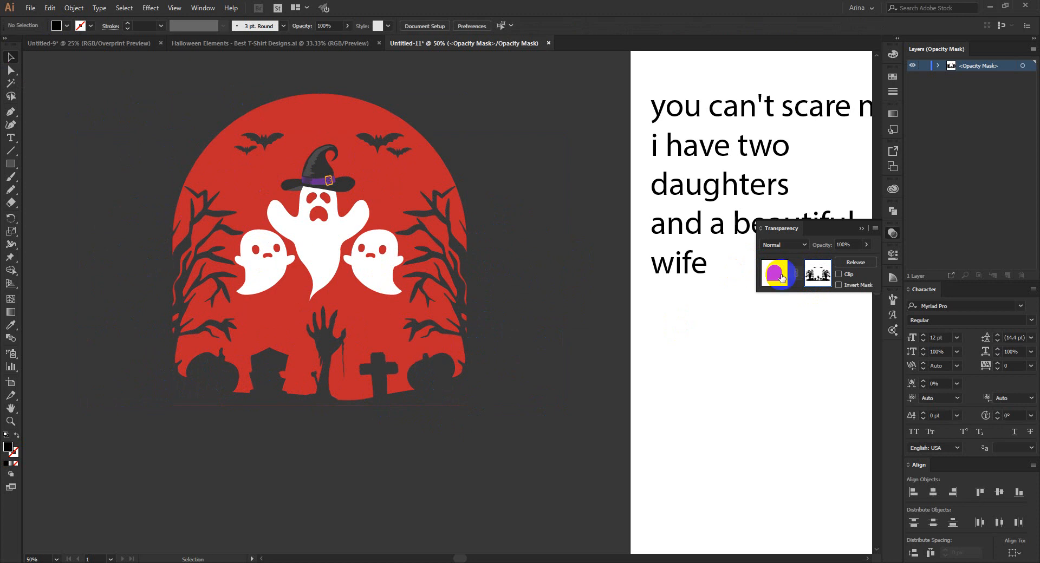
{"action": "left_click", "coordinate": [531, 346]}
{"action": "scroll", "coordinate": [316, 202], "scroll_direction": "up", "scroll_amount": 1}
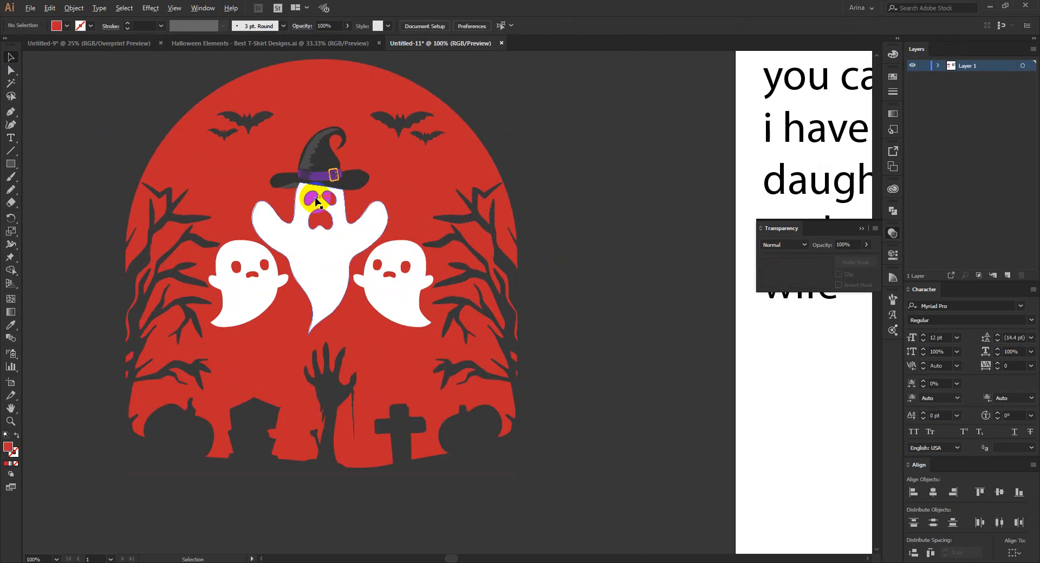
{"action": "scroll", "coordinate": [316, 202], "scroll_direction": "up", "scroll_amount": 1}
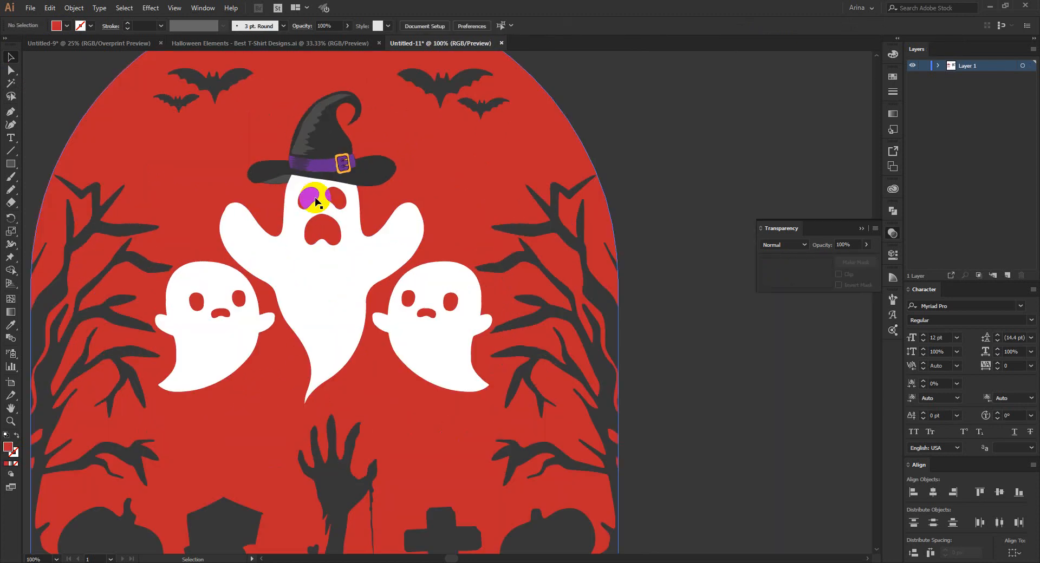
{"action": "left_click", "coordinate": [319, 289]}
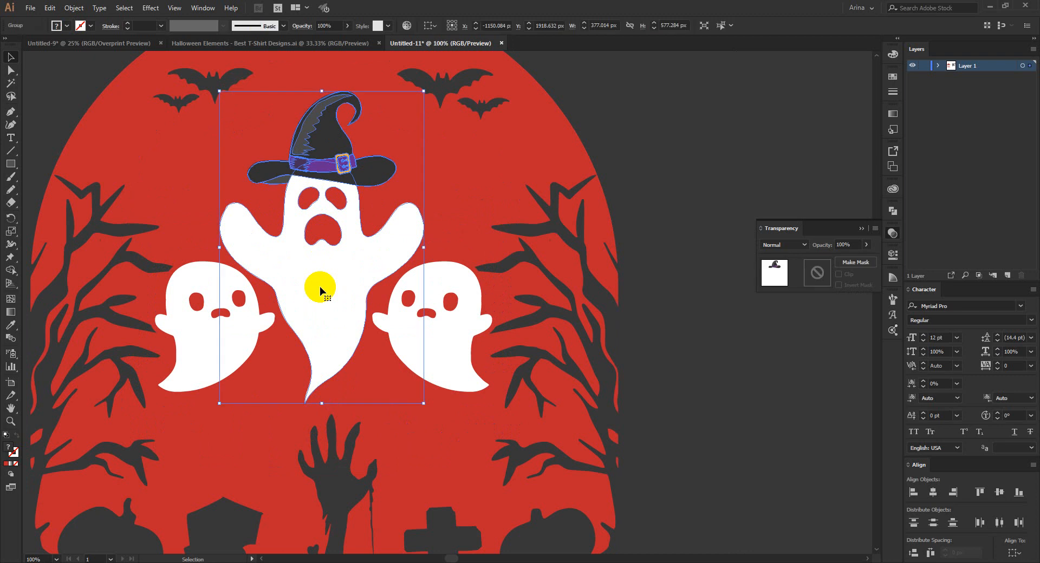
{"action": "left_click", "coordinate": [227, 330]}
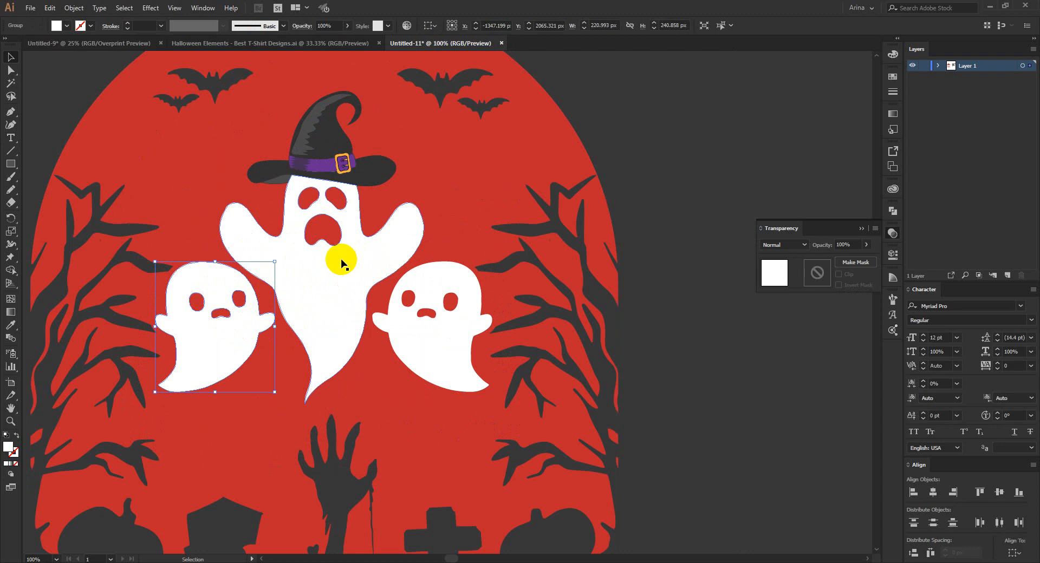
{"action": "scroll", "coordinate": [301, 229], "scroll_direction": "down", "scroll_amount": 1}
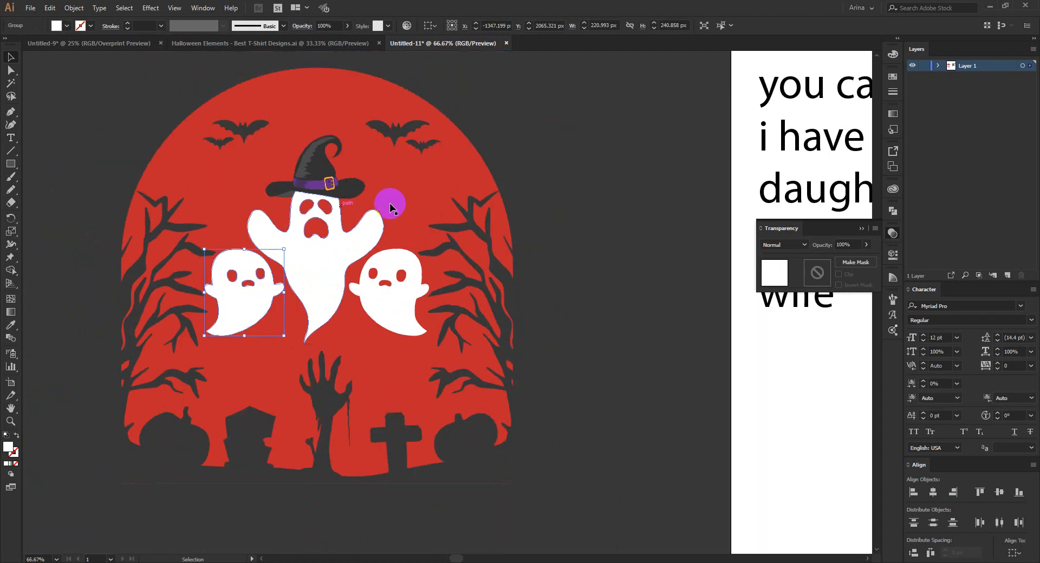
{"action": "left_click", "coordinate": [284, 255]}
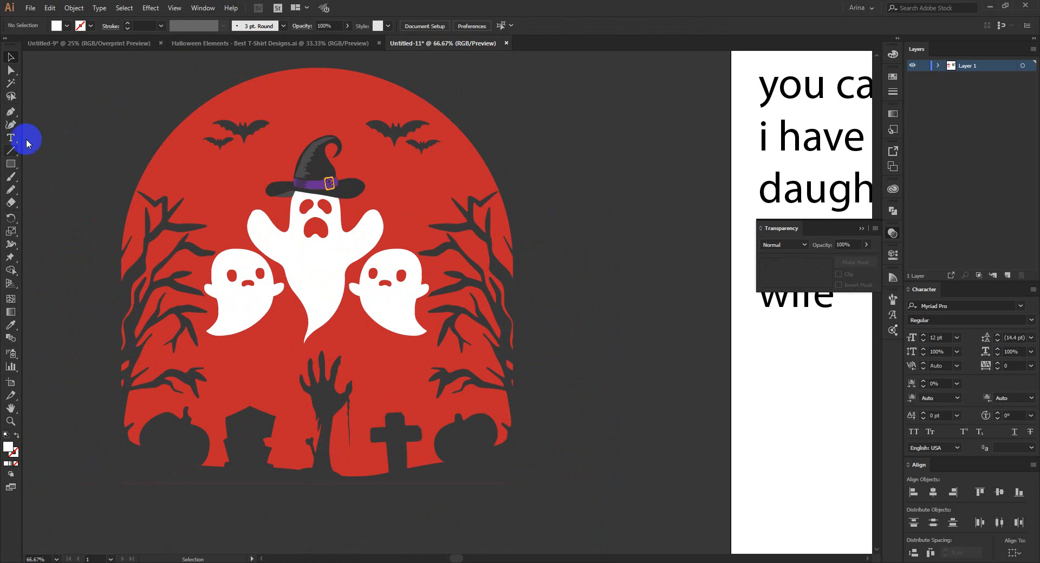
Draw a rectangle about 1372 × 1251 px over the whole Halloween design and fill it with black.
{"action": "left_click", "coordinate": [10, 164]}
{"action": "left_click_drag", "start_coordinate": [74, 65], "coordinate": [570, 517]}
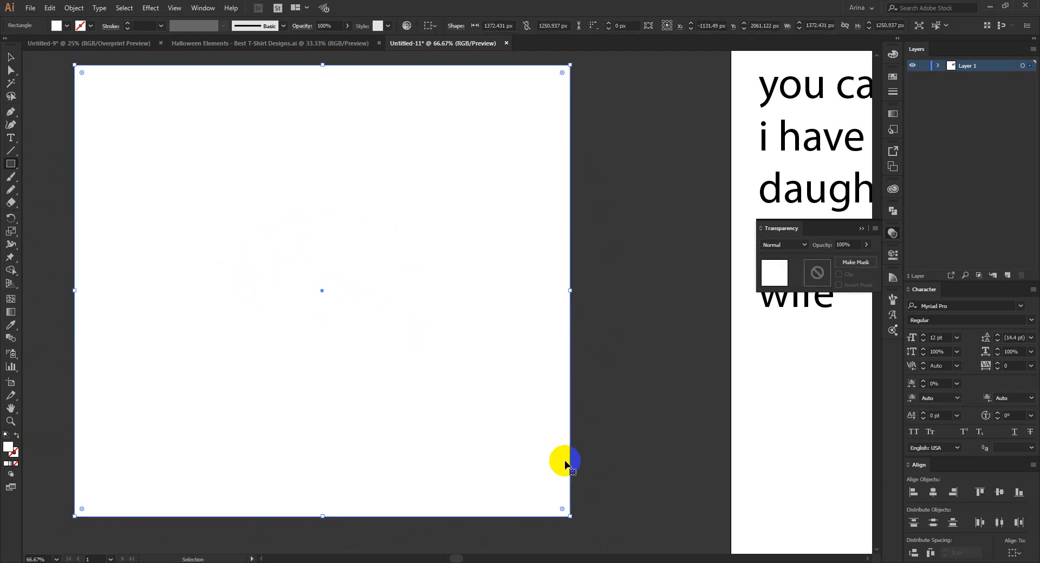
{"action": "left_click", "coordinate": [67, 25]}
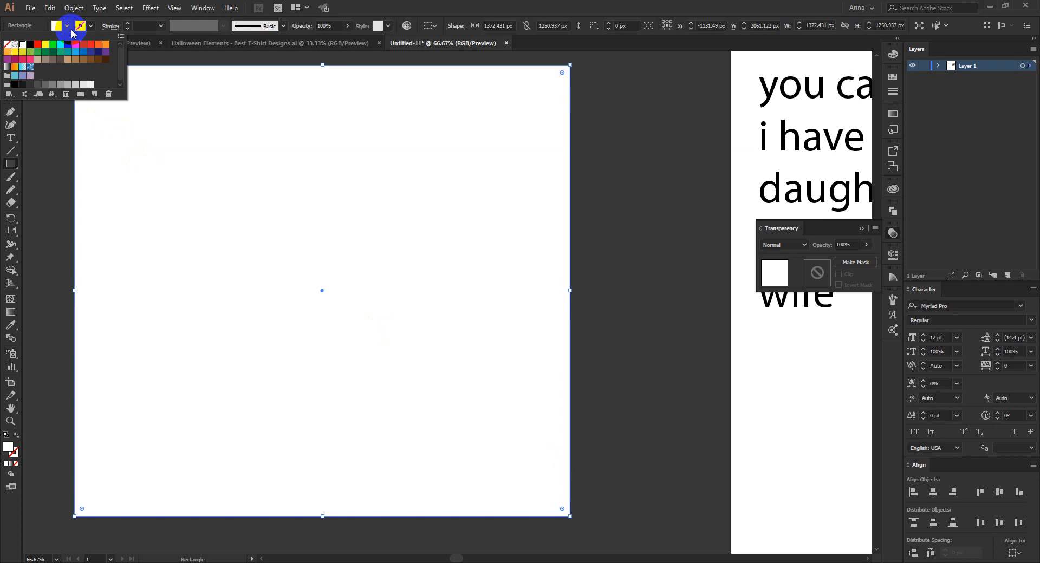
{"action": "left_click", "coordinate": [30, 46]}
{"action": "left_click", "coordinate": [38, 153]}
Cut the black rectangle, paste it in place behind the artwork as a background, and deselect it.
{"action": "key", "text": "ctrl+x"}
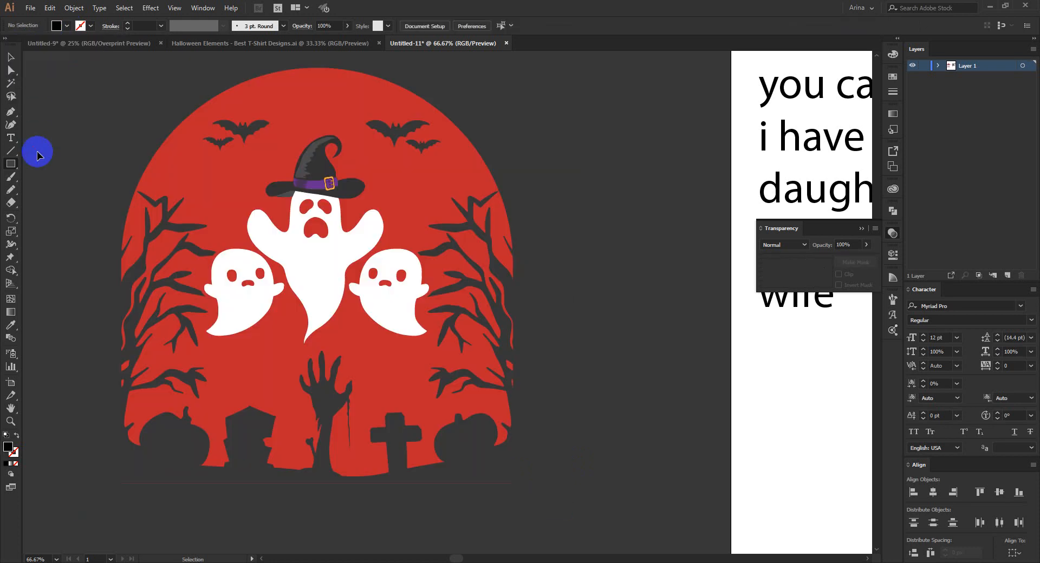
{"action": "key", "text": "ctrl+b"}
{"action": "left_click", "coordinate": [11, 57]}
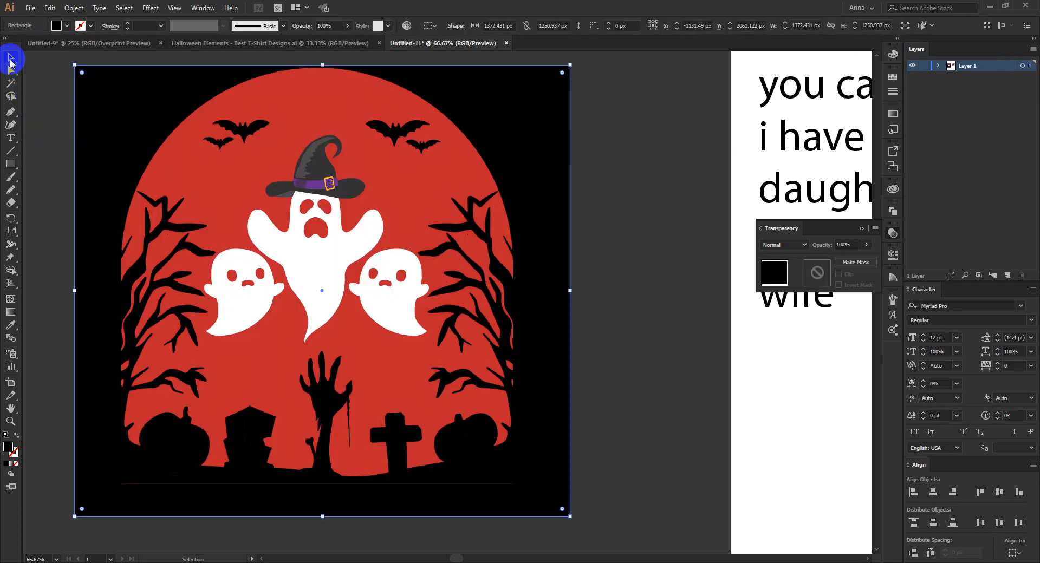
{"action": "left_click", "coordinate": [38, 108]}
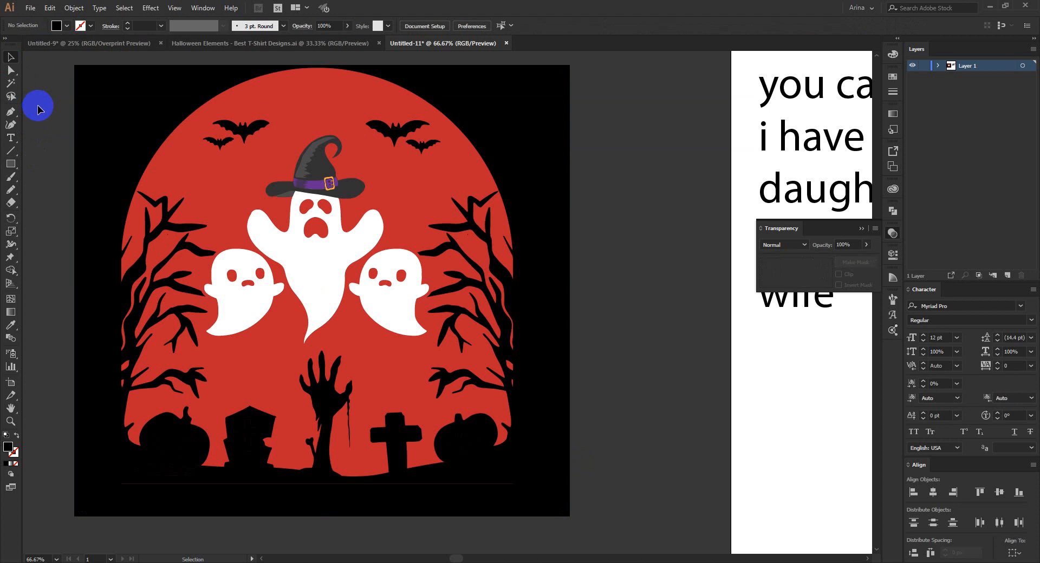
Select the three ghosts and the witch hat and convert them into a Live Paint group, sampling the arch's red as the paint colour.
{"action": "scroll", "coordinate": [284, 269], "scroll_direction": "down", "scroll_amount": 1}
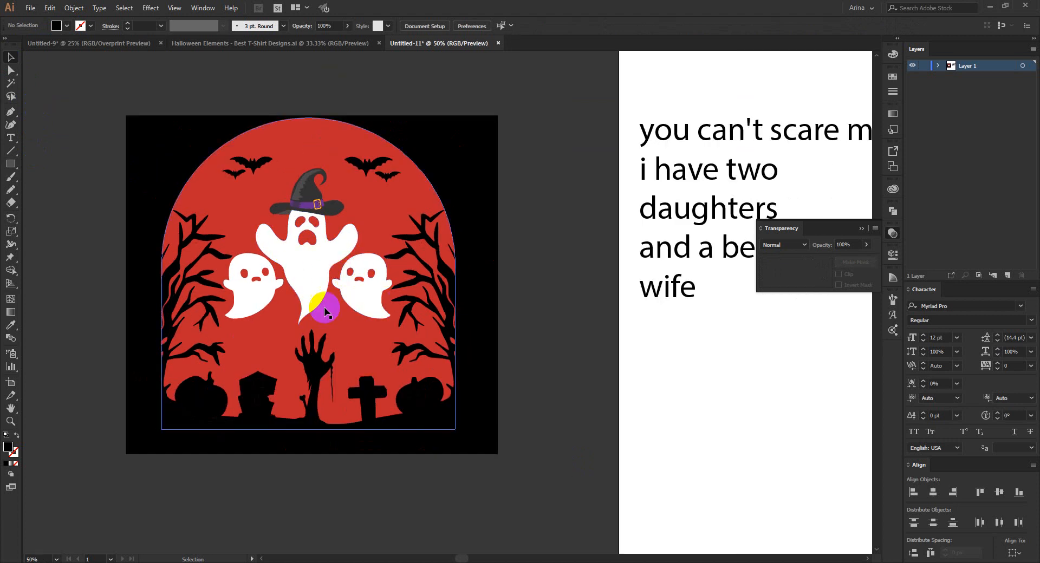
{"action": "scroll", "coordinate": [320, 239], "scroll_direction": "up", "scroll_amount": 2}
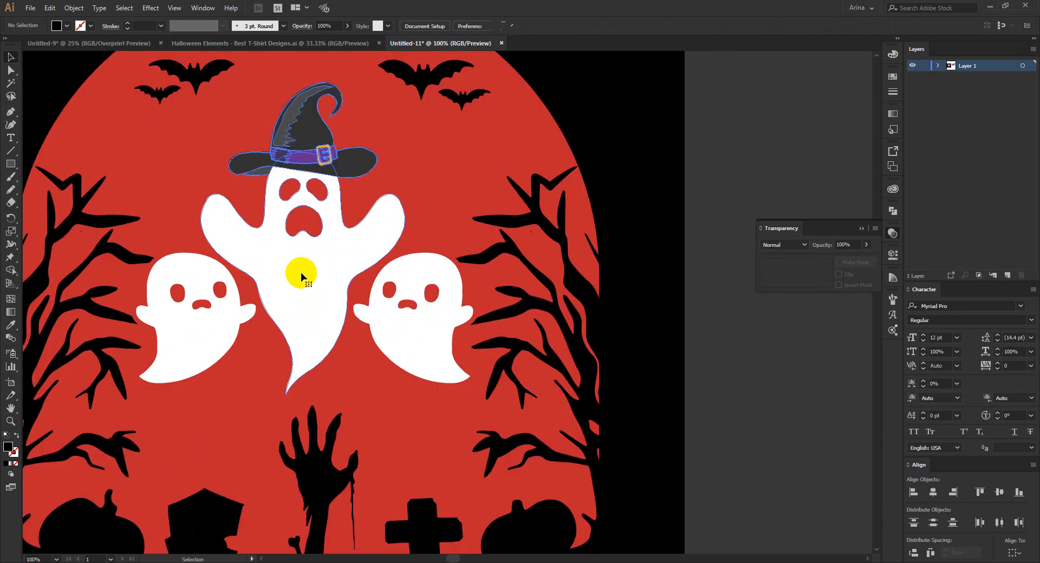
{"action": "left_click", "coordinate": [413, 332]}
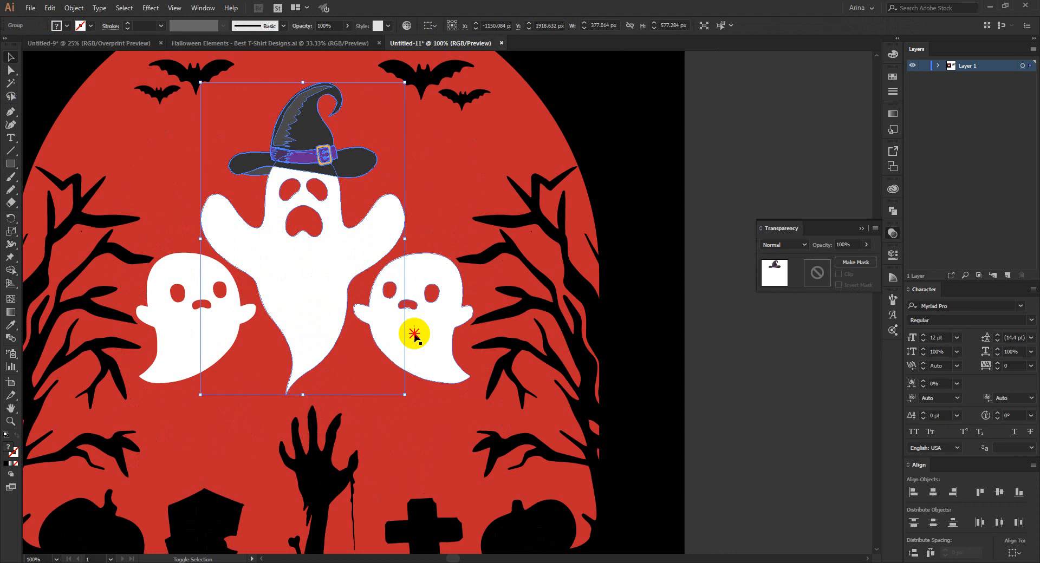
{"action": "left_click", "coordinate": [222, 334], "text": "shift"}
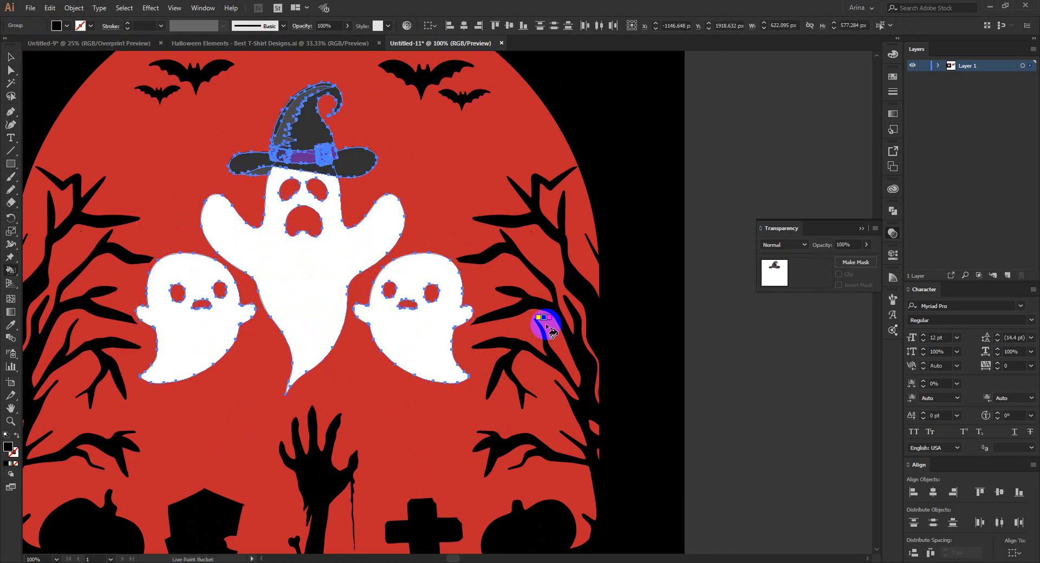
{"action": "left_click", "coordinate": [522, 305], "text": "alt"}
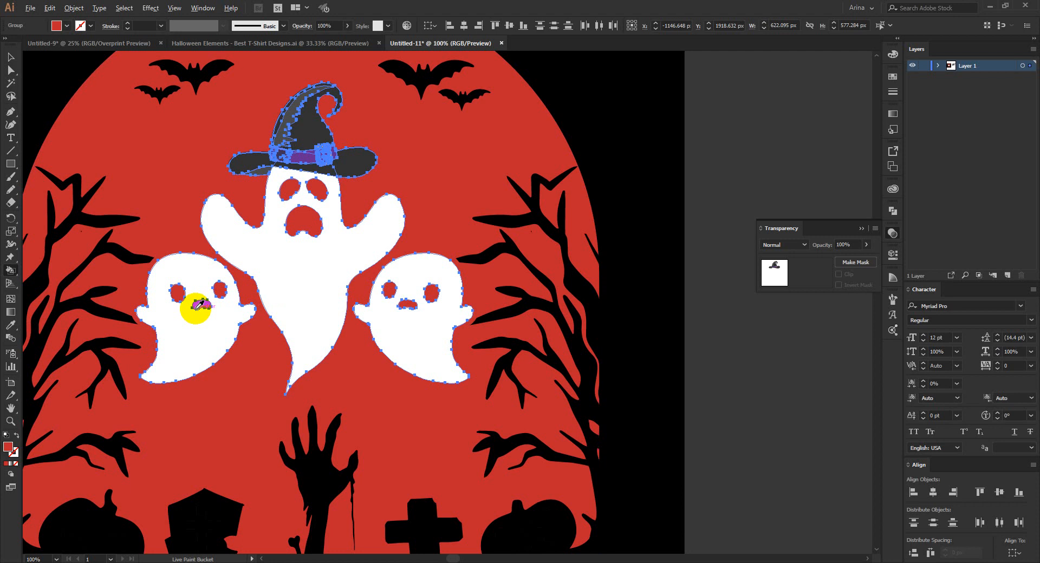
{"action": "scroll", "coordinate": [197, 303], "scroll_direction": "up", "scroll_amount": 2}
{"action": "left_click", "coordinate": [165, 277]}
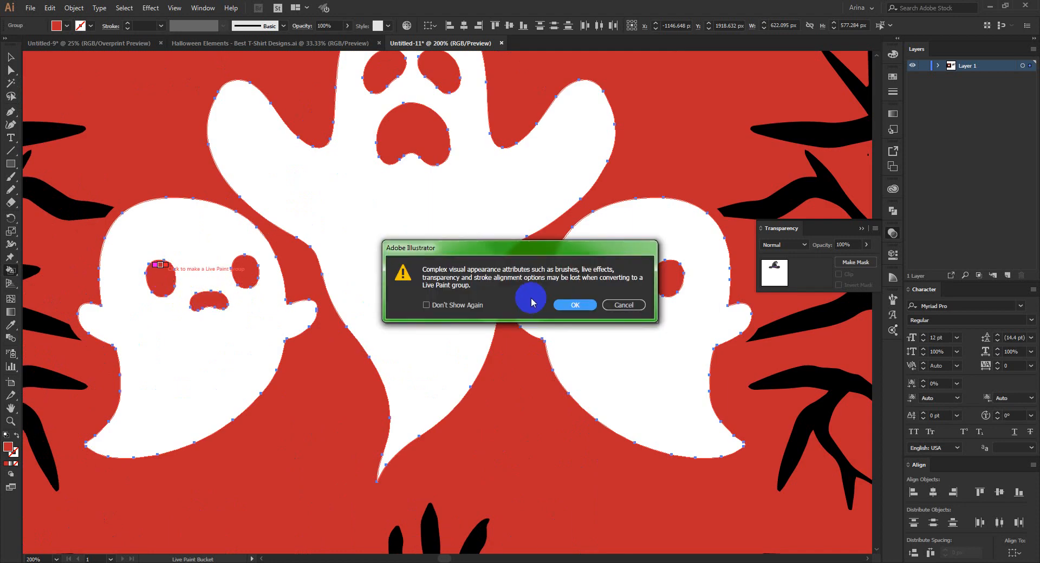
{"action": "left_click", "coordinate": [575, 304]}
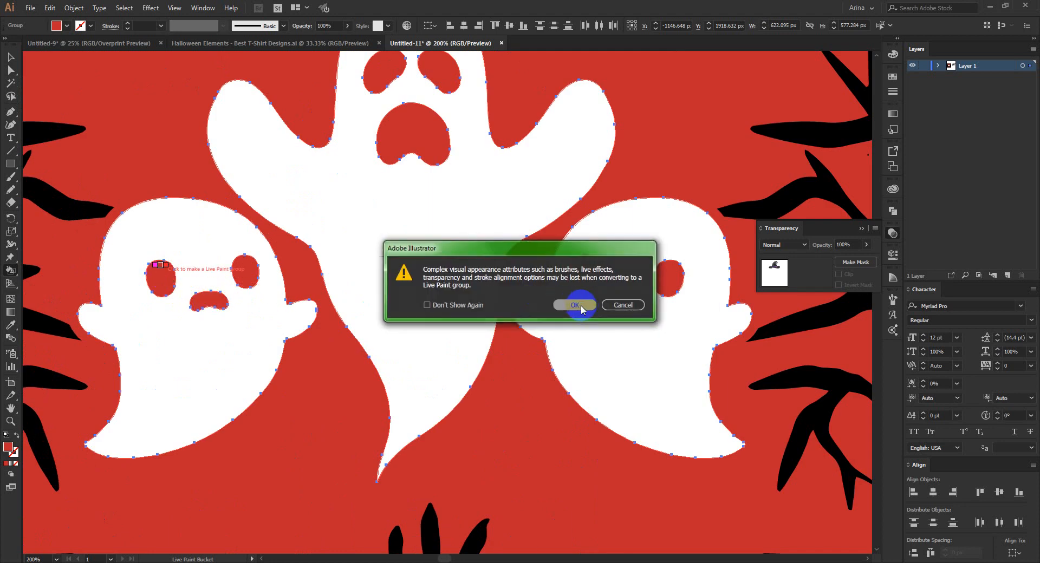
{"action": "left_click", "coordinate": [204, 303]}
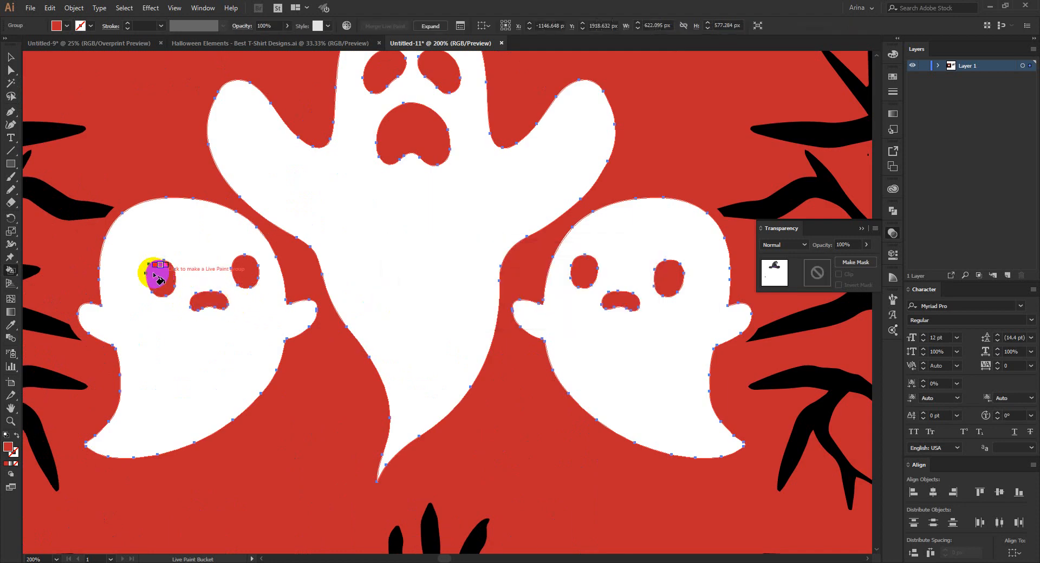
Set the Live Paint fill to black and paint the left ghost's eyes and mouth.
{"action": "left_click", "coordinate": [66, 28]}
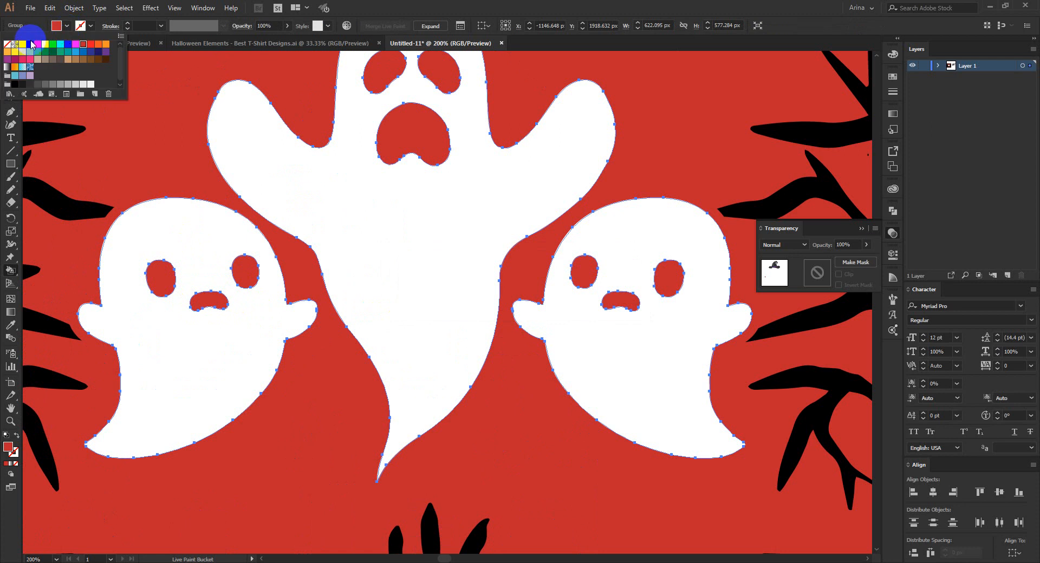
{"action": "left_click", "coordinate": [169, 276]}
{"action": "left_click", "coordinate": [209, 302]}
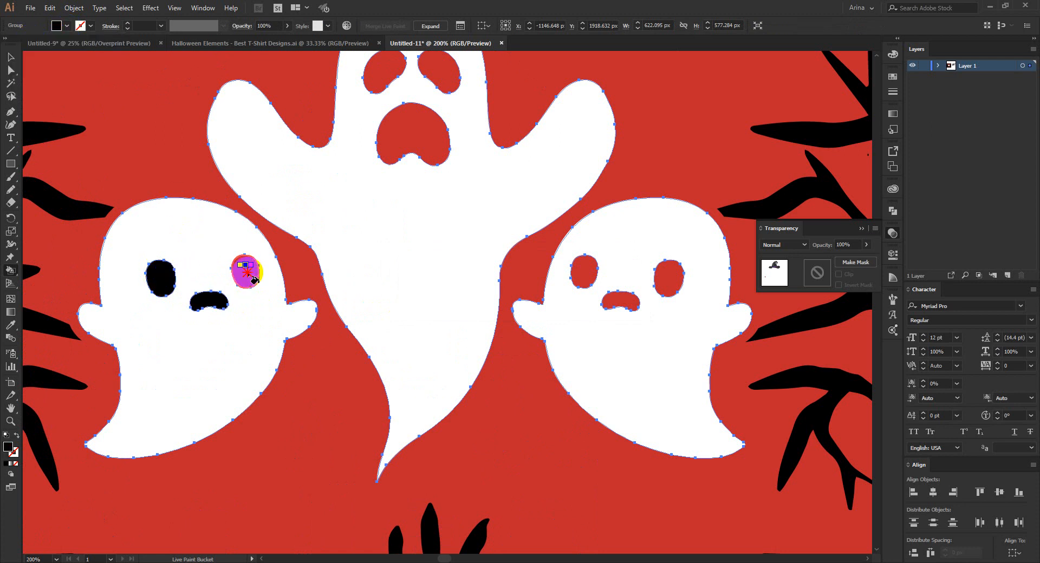
{"action": "left_click", "coordinate": [245, 271]}
Paint the eyes and mouth of the middle ghost with the hat black.
{"action": "left_click", "coordinate": [415, 146]}
{"action": "scroll", "coordinate": [430, 165], "scroll_direction": "up", "scroll_amount": 2}
{"action": "left_click", "coordinate": [438, 111]}
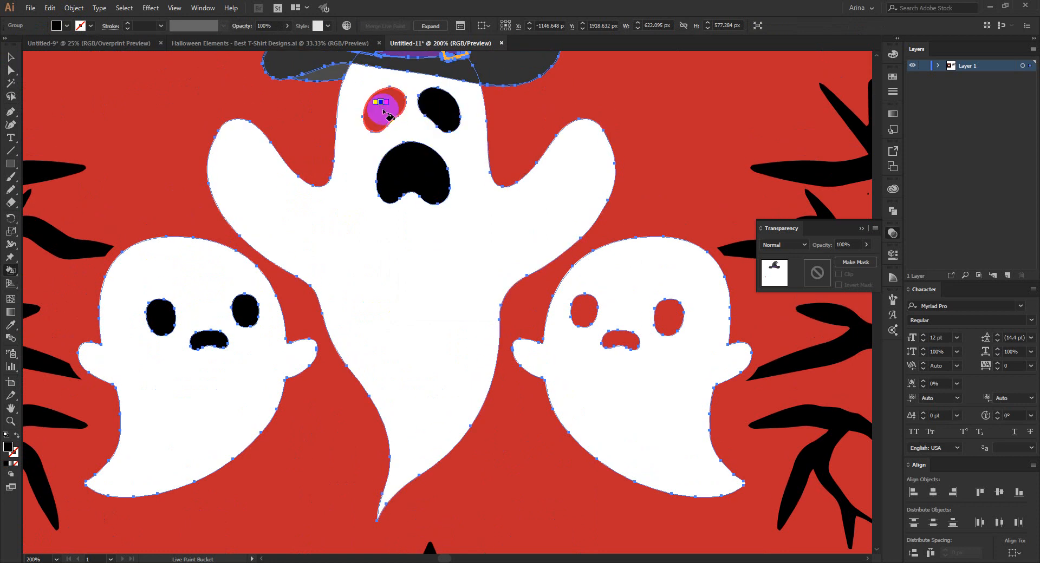
{"action": "left_click", "coordinate": [383, 106]}
Paint the right ghost's eyes and mouth black, then leave Live Paint and deselect the group.
{"action": "left_click", "coordinate": [588, 312]}
{"action": "left_click", "coordinate": [622, 340]}
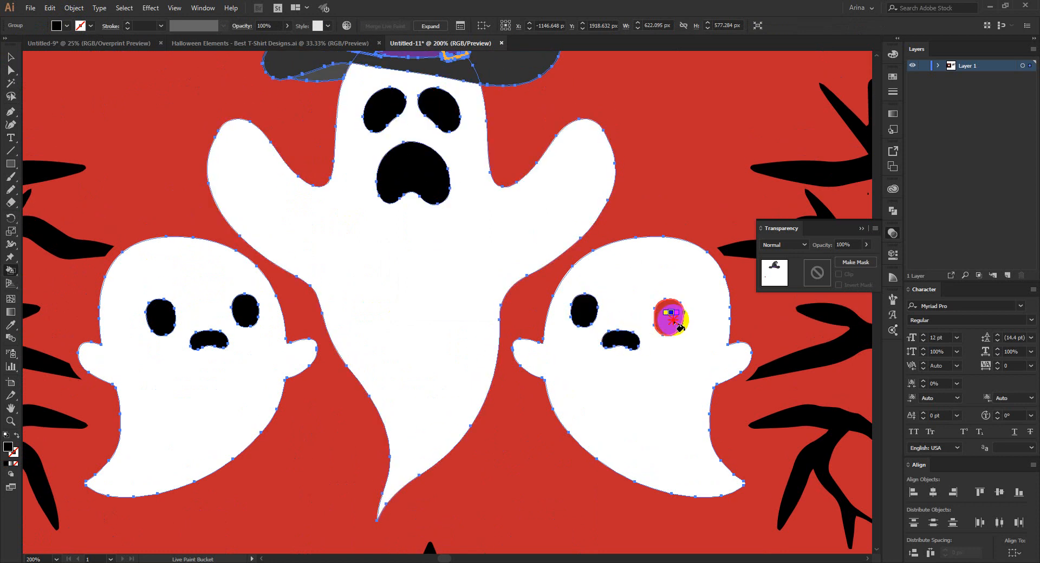
{"action": "left_click", "coordinate": [669, 317]}
{"action": "scroll", "coordinate": [320, 232], "scroll_direction": "down", "scroll_amount": 1}
{"action": "scroll", "coordinate": [295, 227], "scroll_direction": "down", "scroll_amount": 1}
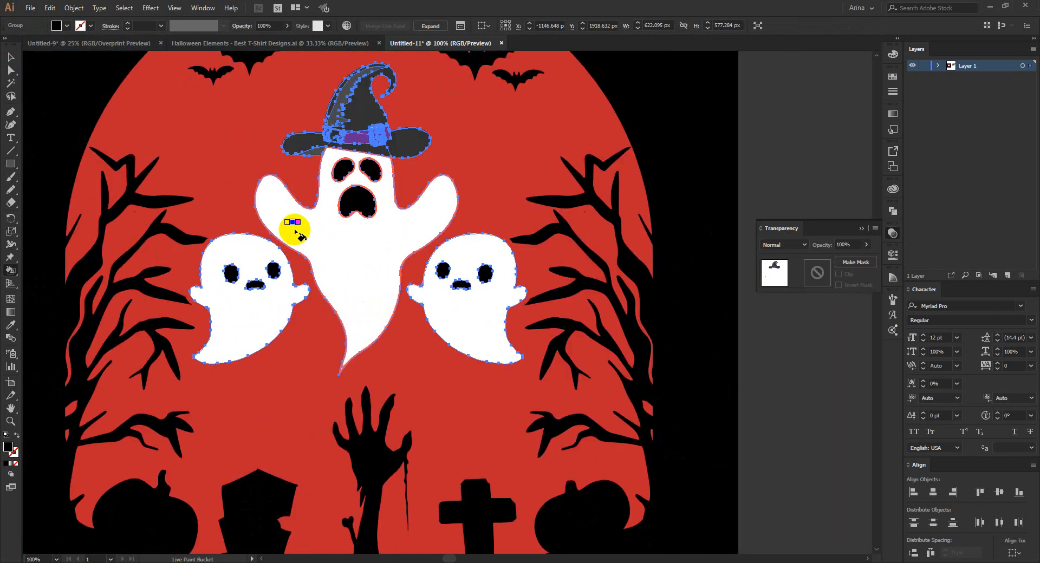
{"action": "scroll", "coordinate": [347, 125], "scroll_direction": "up", "scroll_amount": 2}
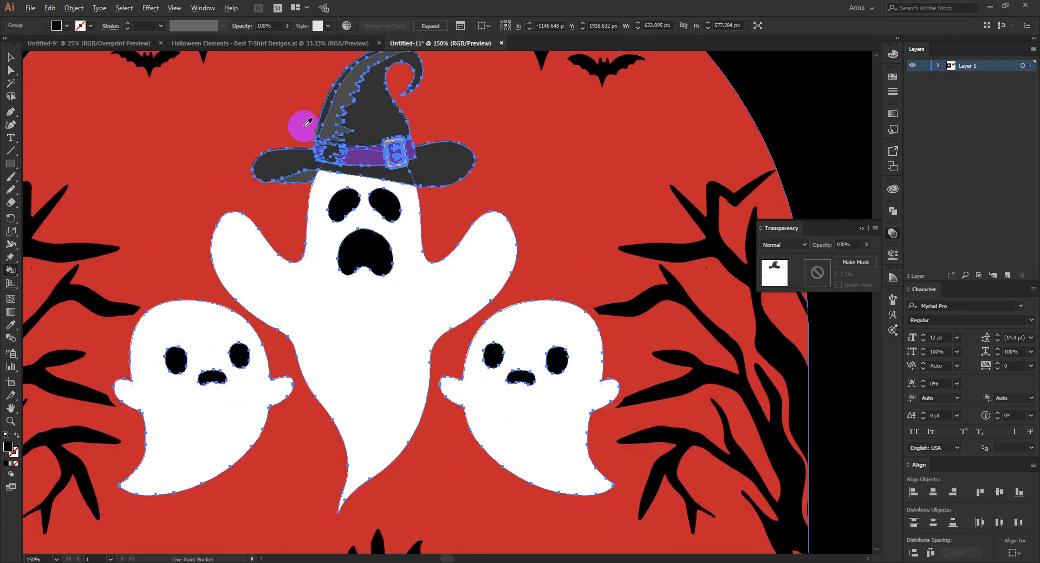
{"action": "scroll", "coordinate": [361, 171], "scroll_direction": "down", "scroll_amount": 1}
{"action": "scroll", "coordinate": [322, 175], "scroll_direction": "down", "scroll_amount": 2}
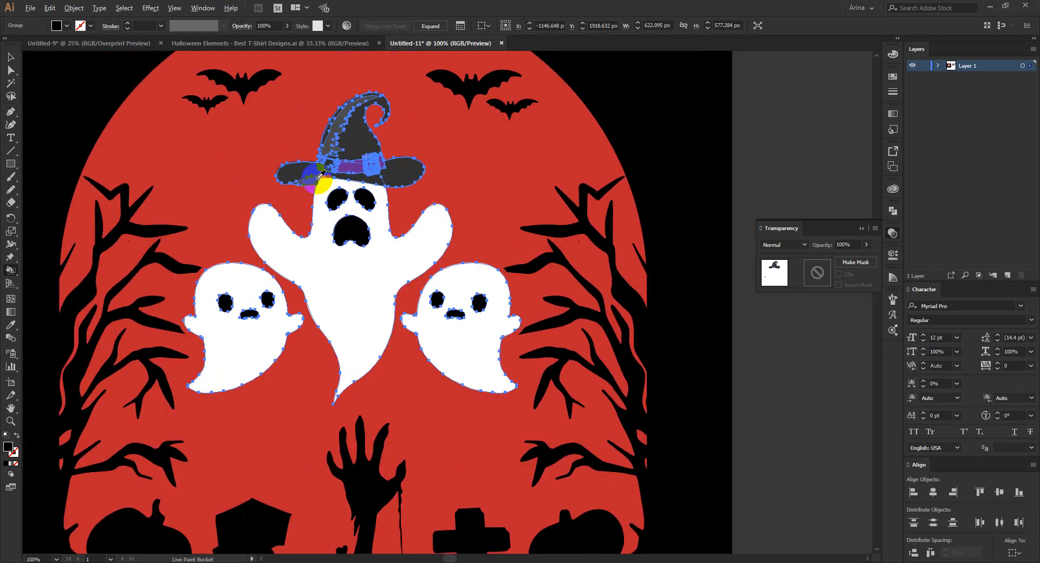
{"action": "key", "text": "v"}
{"action": "left_click", "coordinate": [649, 297]}
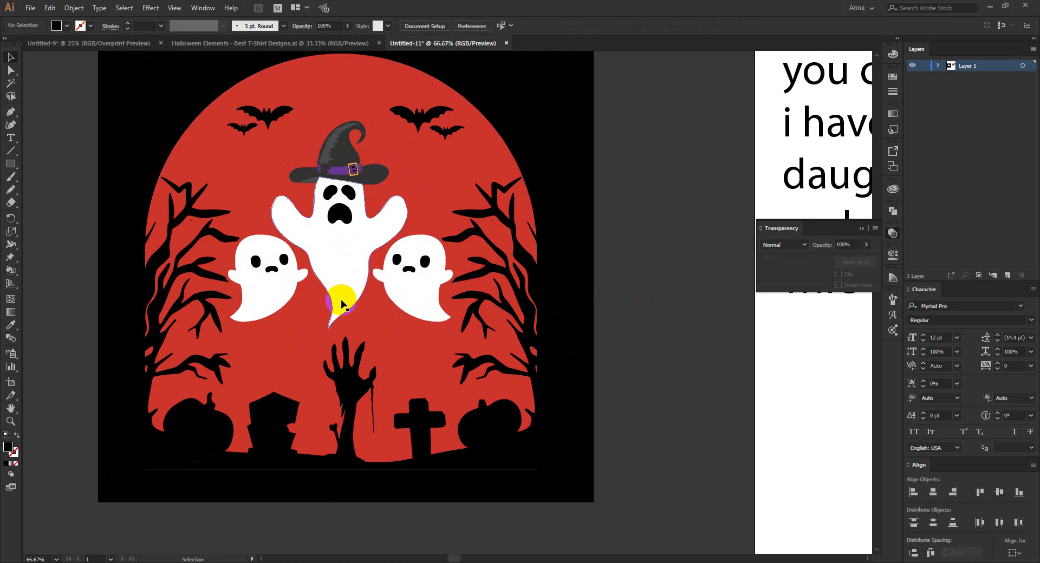
{"action": "scroll", "coordinate": [255, 260], "scroll_direction": "down", "scroll_amount": 1}
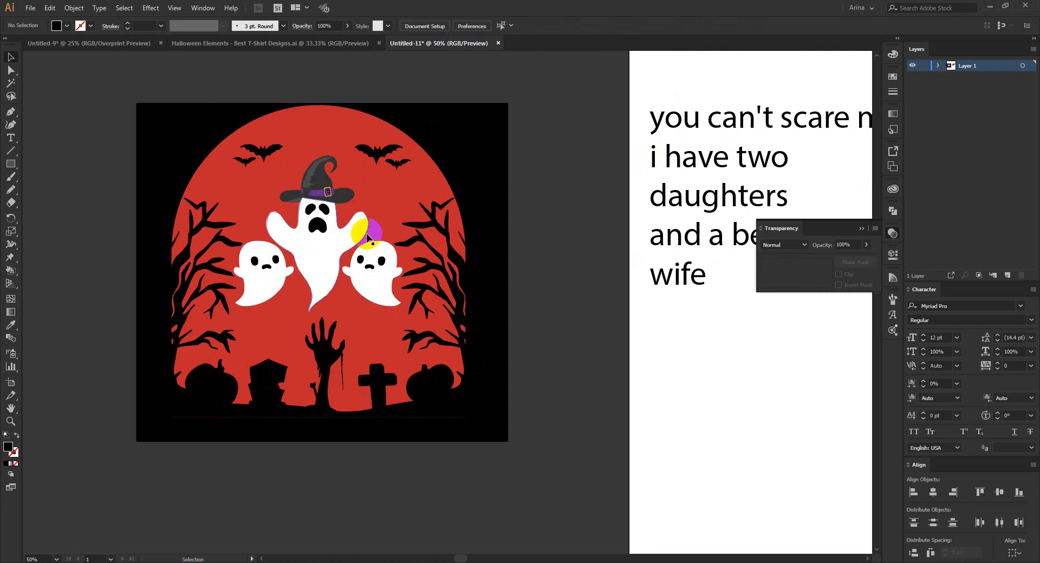
{"action": "left_click", "coordinate": [550, 290]}
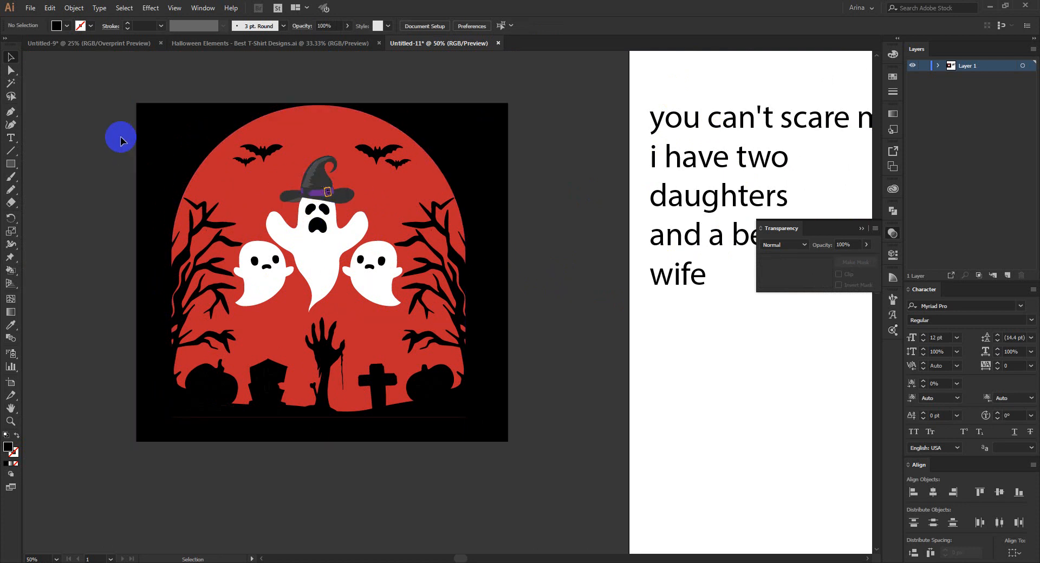
{"action": "left_click_drag", "start_coordinate": [117, 81], "coordinate": [522, 272]}
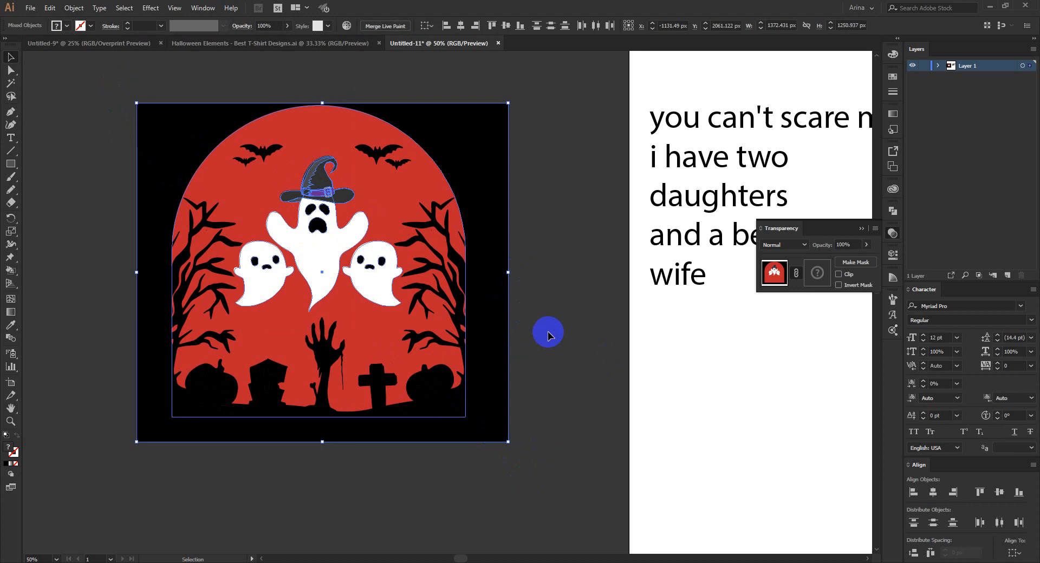
{"action": "left_click", "coordinate": [545, 365]}
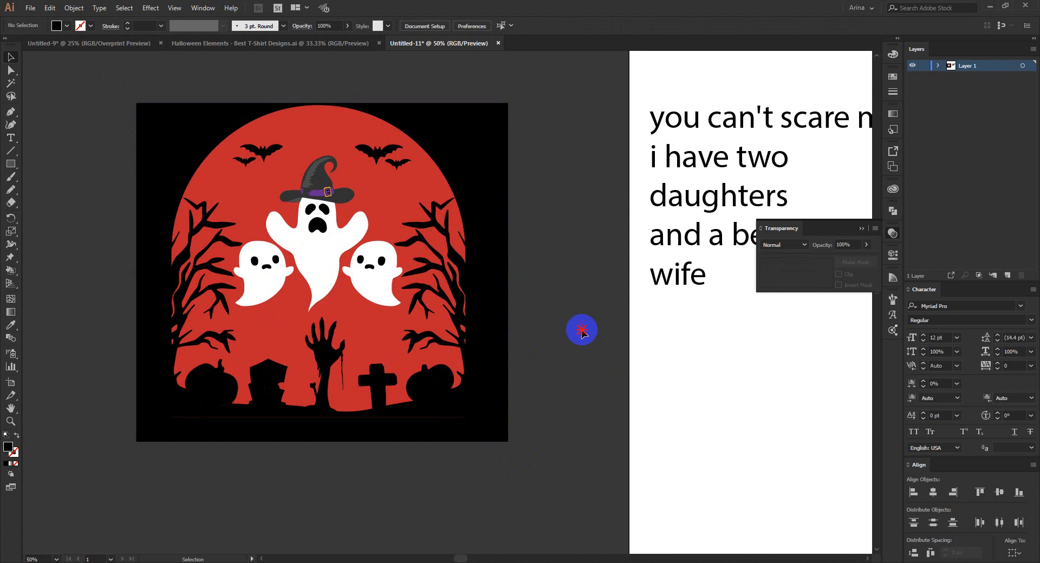
Create a black rectangle 4500 px wide and 5400 px high beside the Halloween design.
{"action": "scroll", "coordinate": [102, 227], "scroll_direction": "down", "scroll_amount": 1}
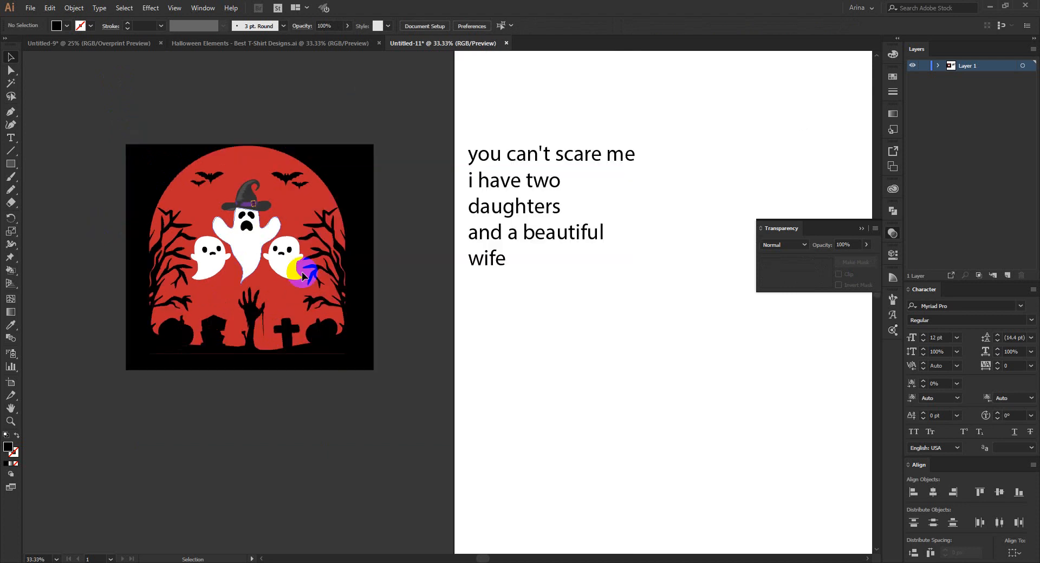
{"action": "left_click", "coordinate": [10, 163]}
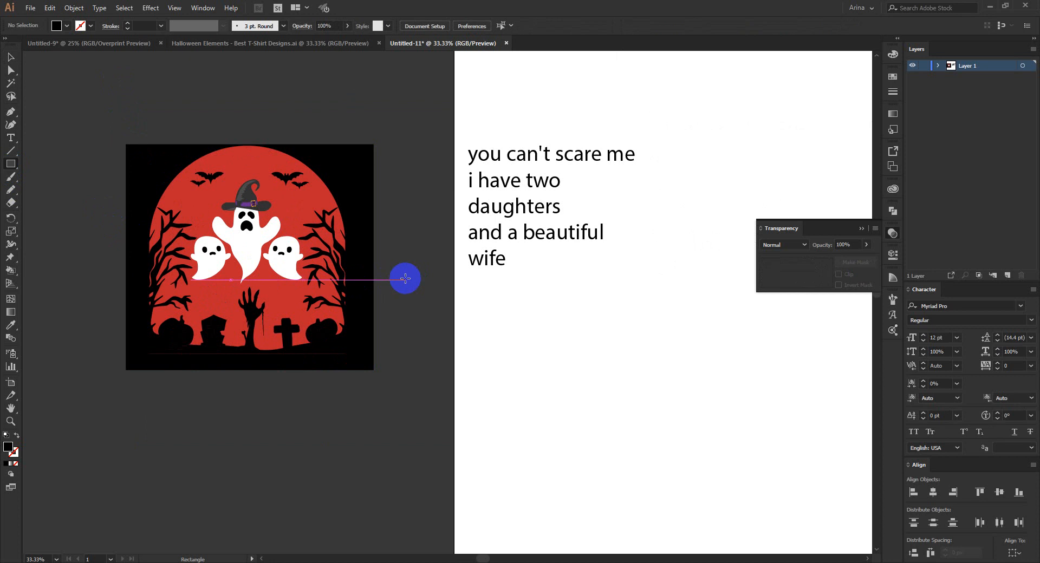
{"action": "left_click", "coordinate": [404, 280]}
{"action": "type", "text": "4500"}
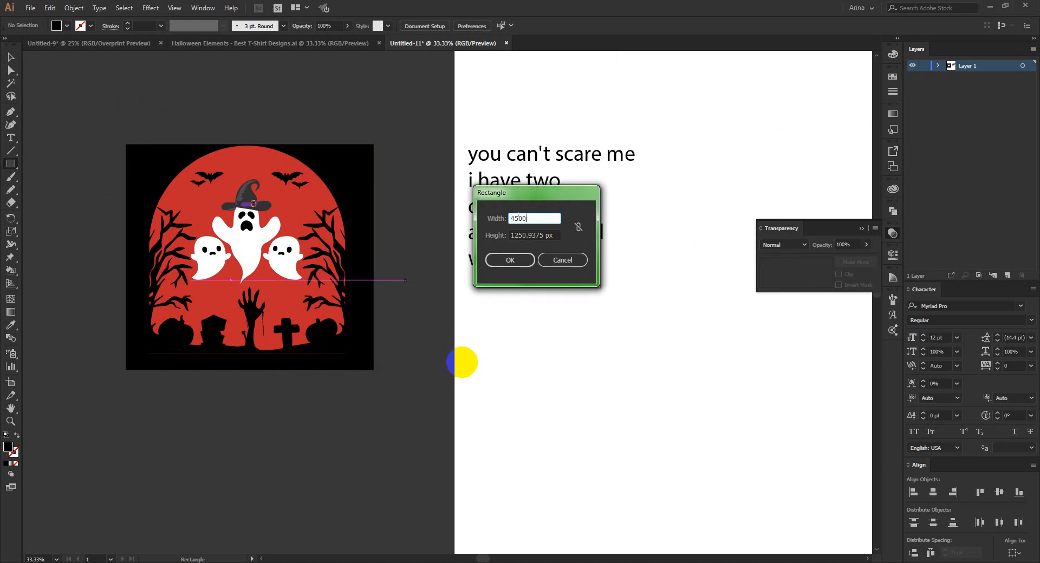
{"action": "key", "text": "Tab"}
{"action": "type", "text": "5400"}
{"action": "key", "text": "Return"}
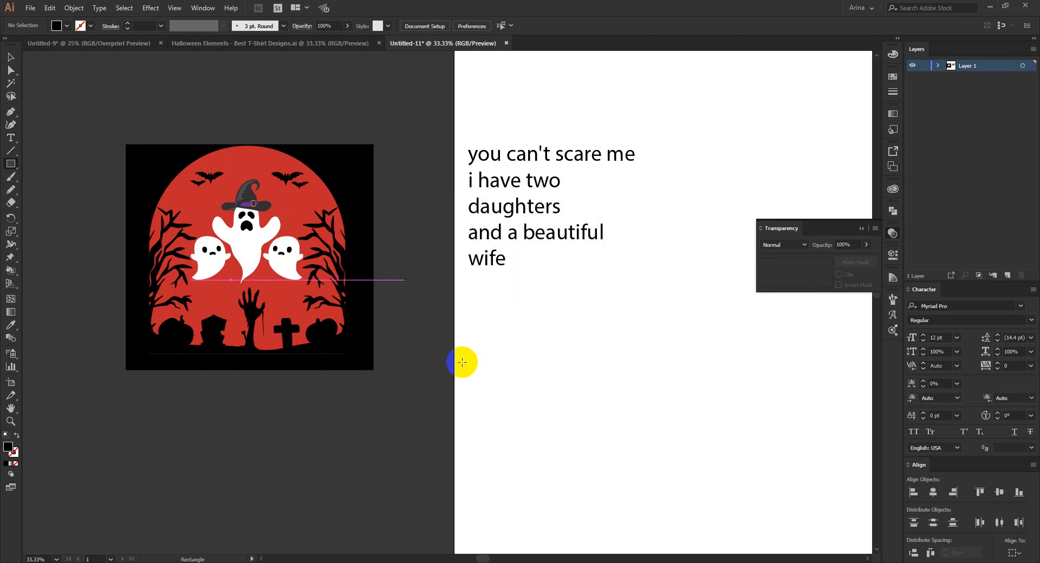
{"action": "key", "text": "v"}
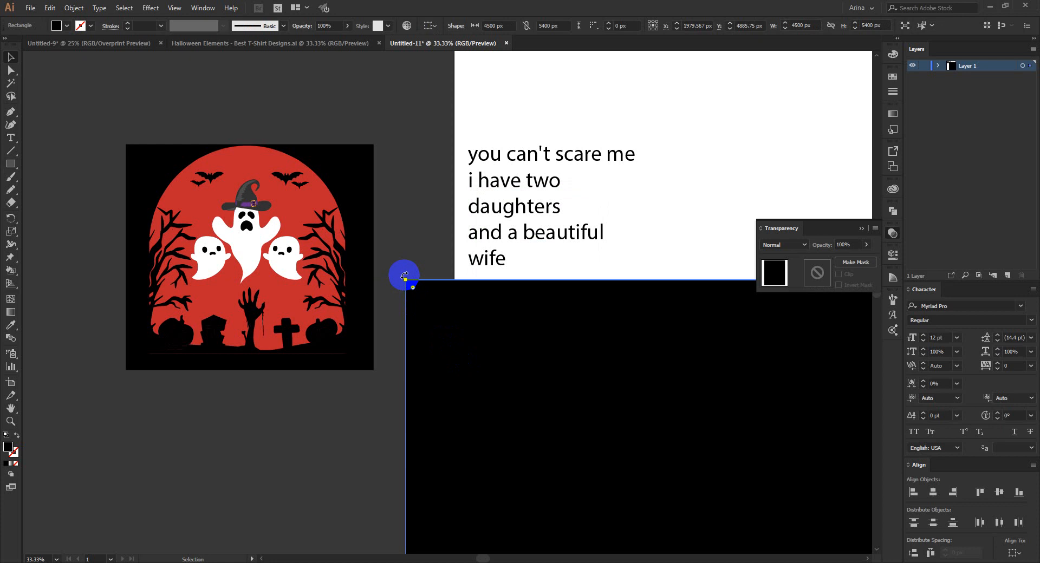
Scale the black rectangle proportionally down to about 888 × 1065 px and place it below the Halloween design.
{"action": "left_click_drag", "start_coordinate": [406, 279], "coordinate": [203, 368]}
{"action": "scroll", "coordinate": [401, 332], "scroll_direction": "down", "scroll_amount": 2}
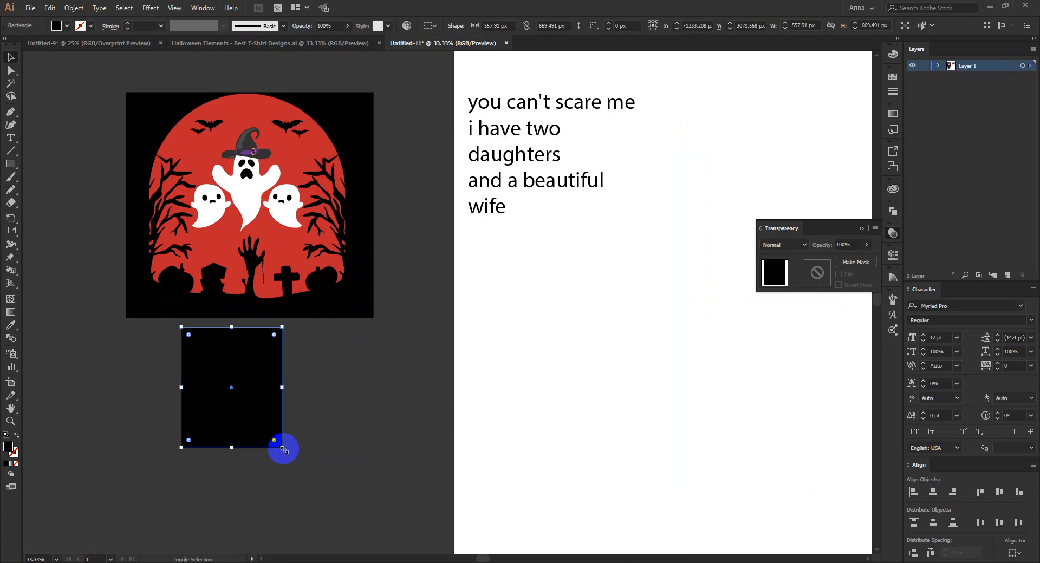
{"action": "left_click_drag", "start_coordinate": [282, 449], "coordinate": [342, 519]}
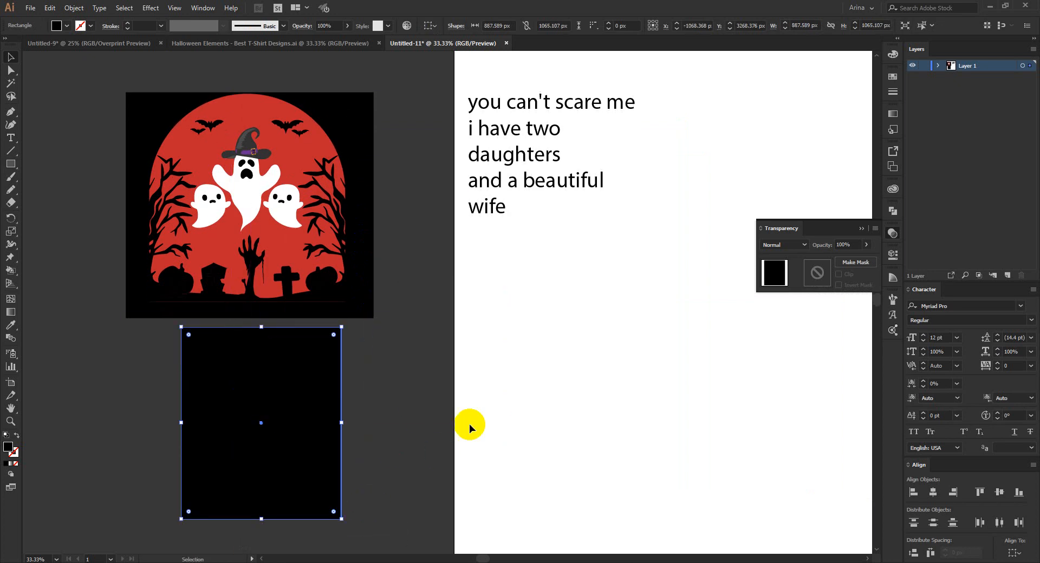
Move the resized black rectangle to the bottom of the layer's stacking order and lock it.
{"action": "left_click", "coordinate": [938, 66]}
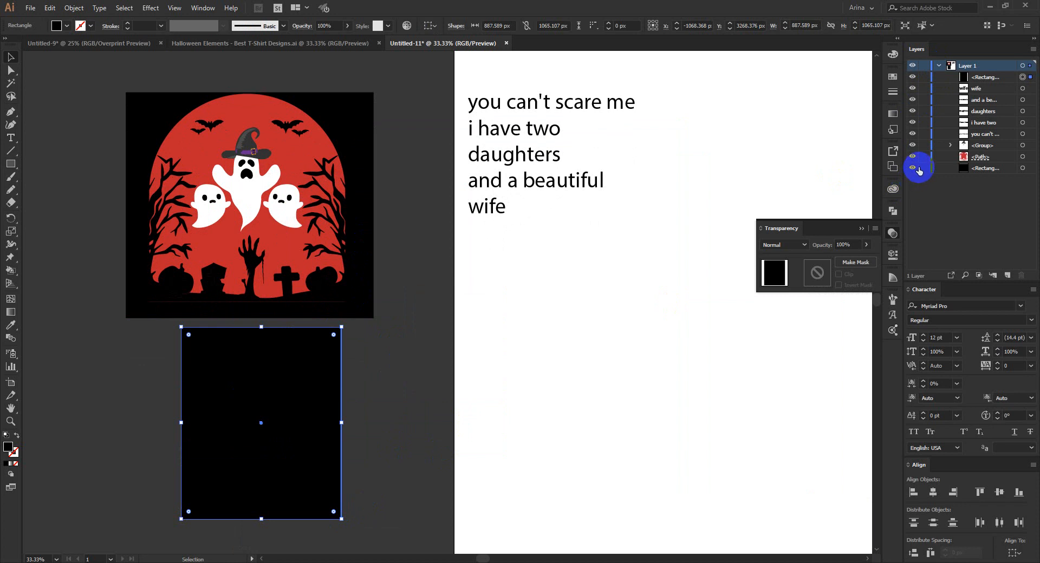
{"action": "key", "text": "Delete"}
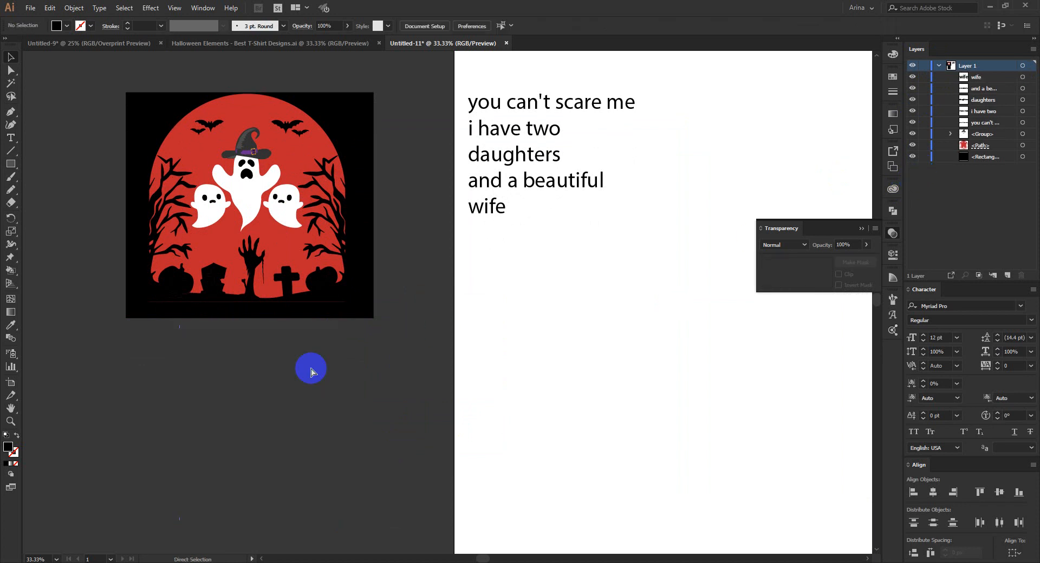
{"action": "key", "text": "ctrl+z"}
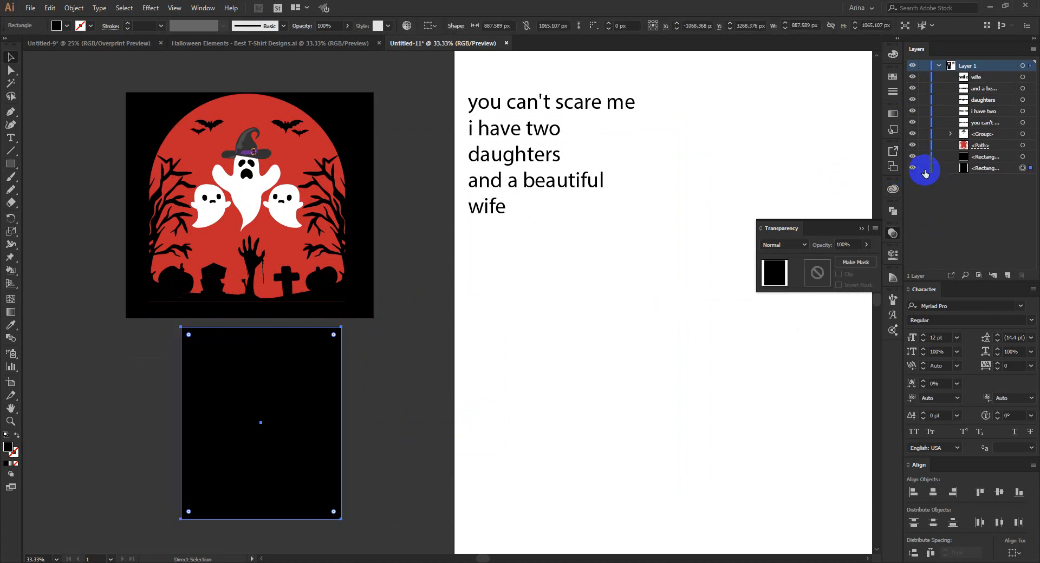
Open the red arch's opacity mask for editing and select the graveyard silhouette group.
{"action": "left_click", "coordinate": [313, 252]}
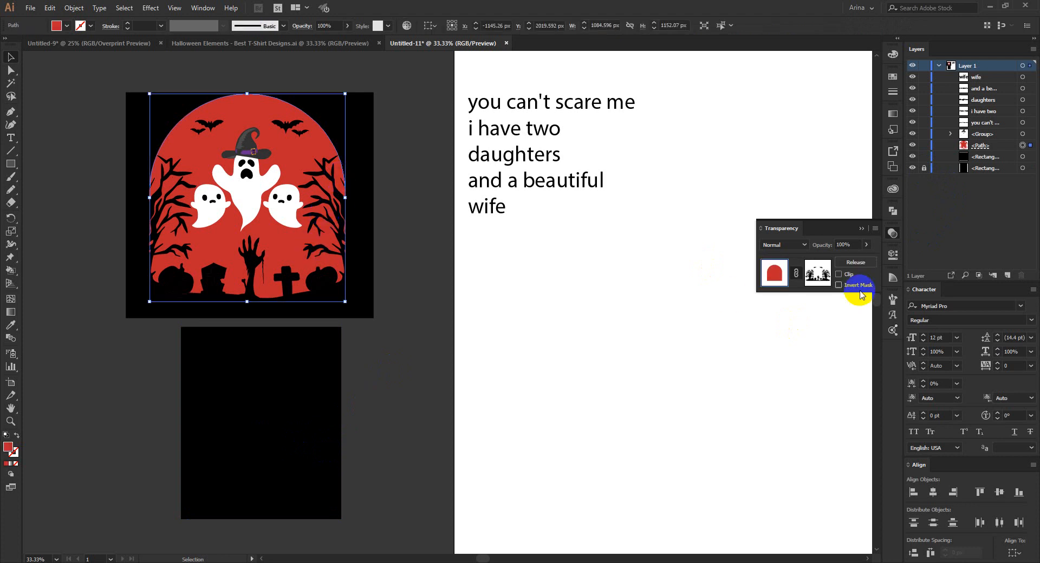
{"action": "left_click", "coordinate": [817, 272]}
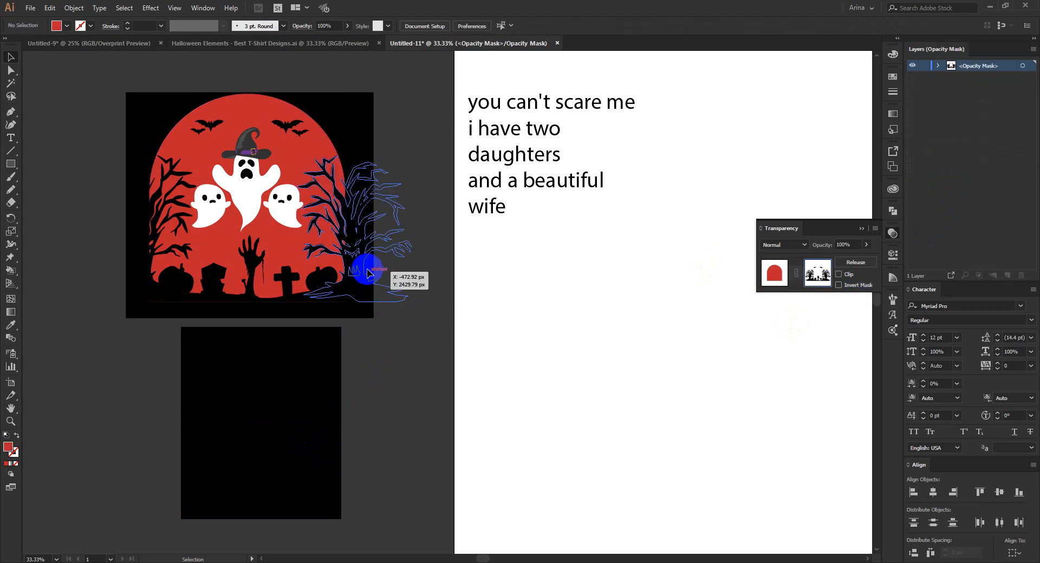
{"action": "left_click", "coordinate": [253, 252]}
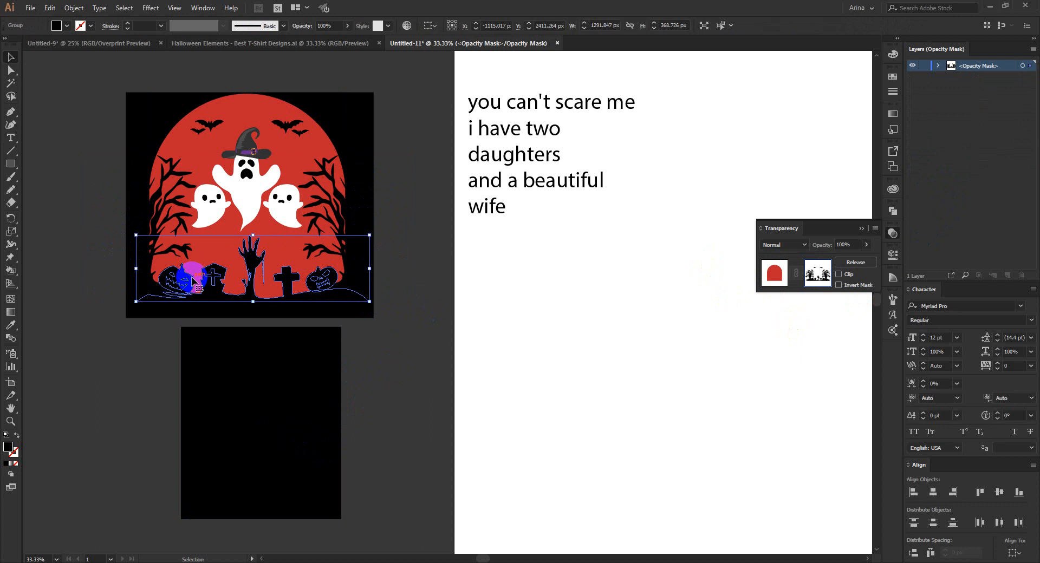
{"action": "left_click", "coordinate": [396, 353]}
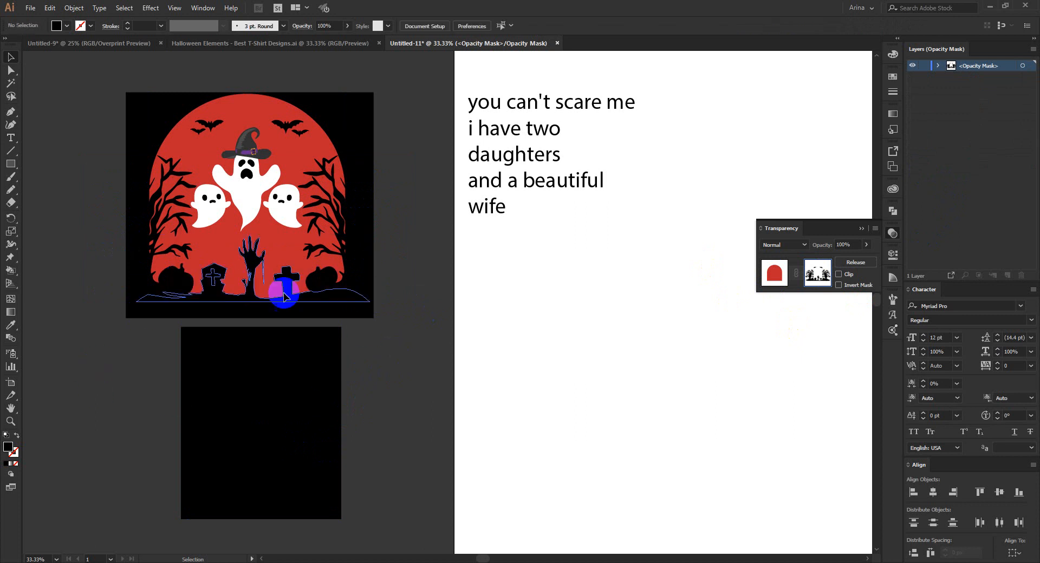
{"action": "scroll", "coordinate": [222, 288], "scroll_direction": "up", "scroll_amount": 1}
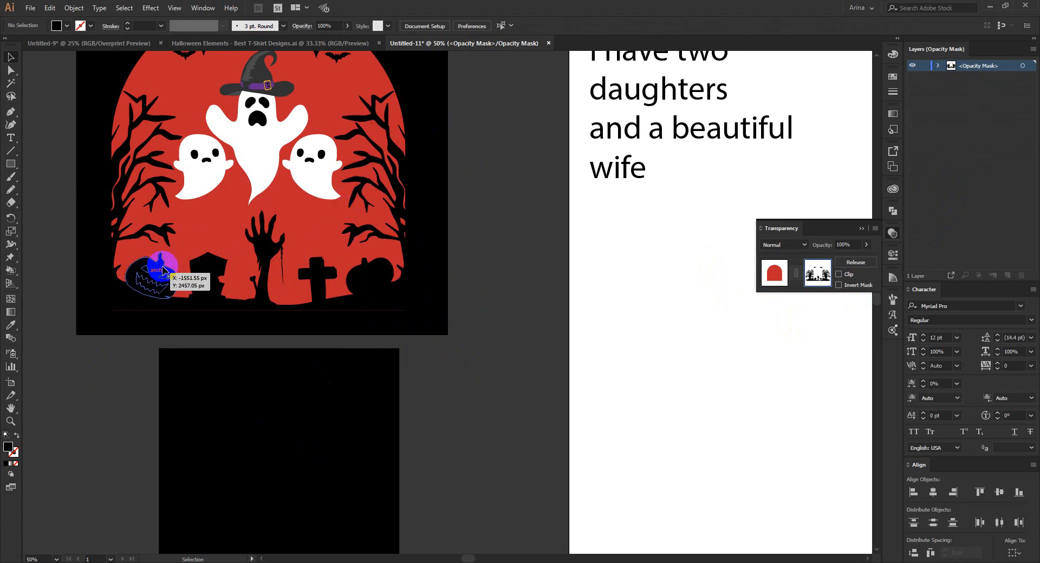
{"action": "left_click", "coordinate": [370, 283]}
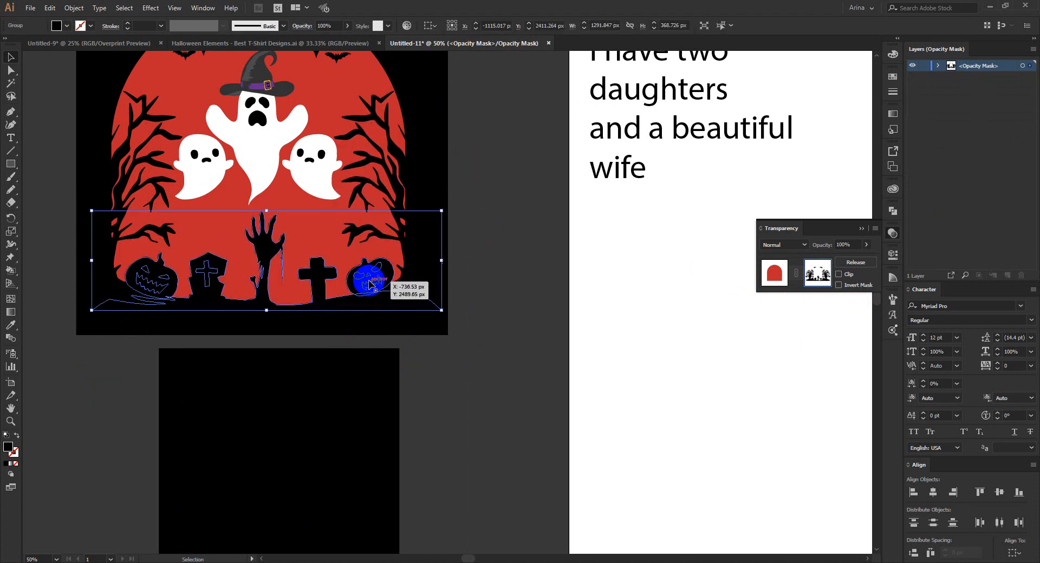
{"action": "scroll", "coordinate": [151, 283], "scroll_direction": "up", "scroll_amount": 1}
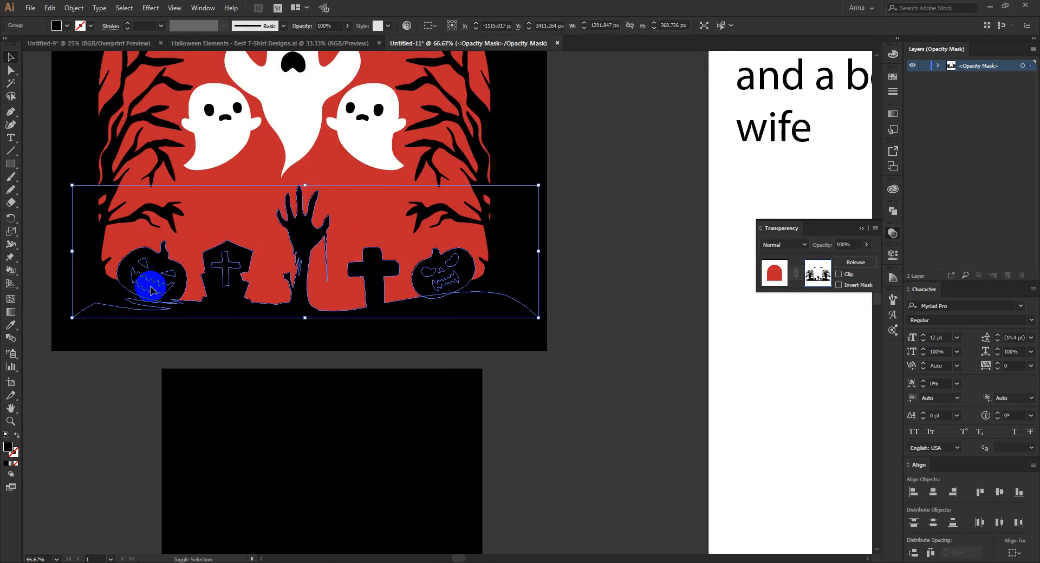
Remove the left pumpkin's mouth and eyes and the gravestone's cross from the mask group with the Shape Builder.
{"action": "key", "text": "shift+m"}
{"action": "scroll", "coordinate": [155, 287], "scroll_direction": "up", "scroll_amount": 1}
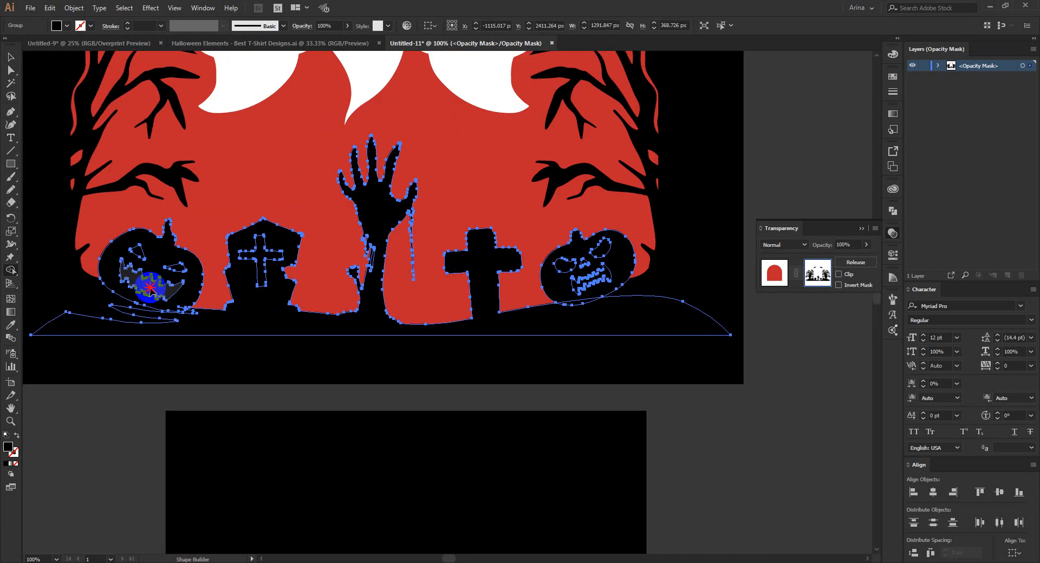
{"action": "left_click", "coordinate": [150, 288], "text": "alt"}
{"action": "scroll", "coordinate": [136, 251], "scroll_direction": "up", "scroll_amount": 3}
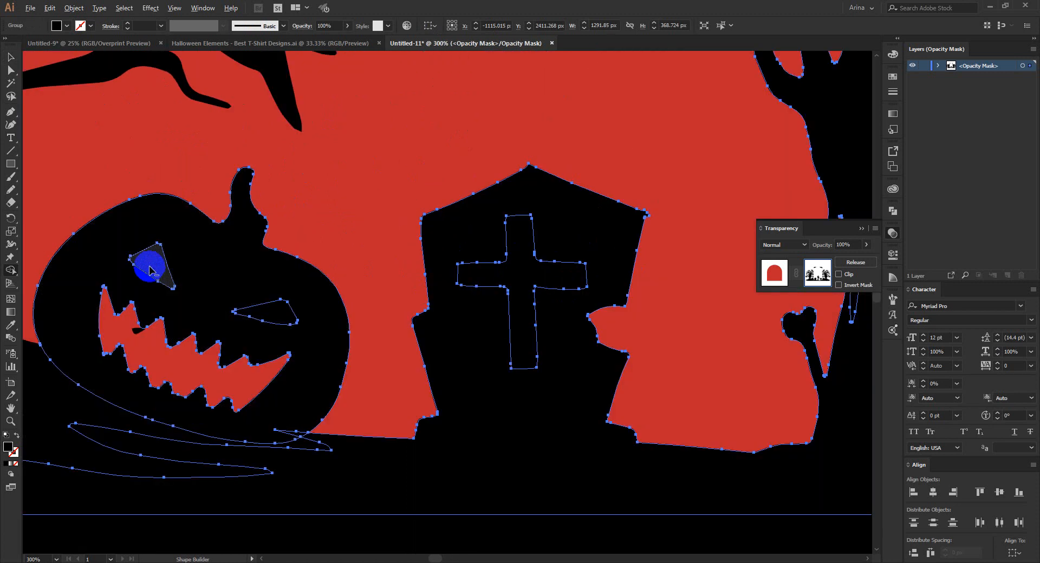
{"action": "left_click", "coordinate": [149, 267], "text": "alt"}
{"action": "left_click", "coordinate": [278, 313], "text": "alt"}
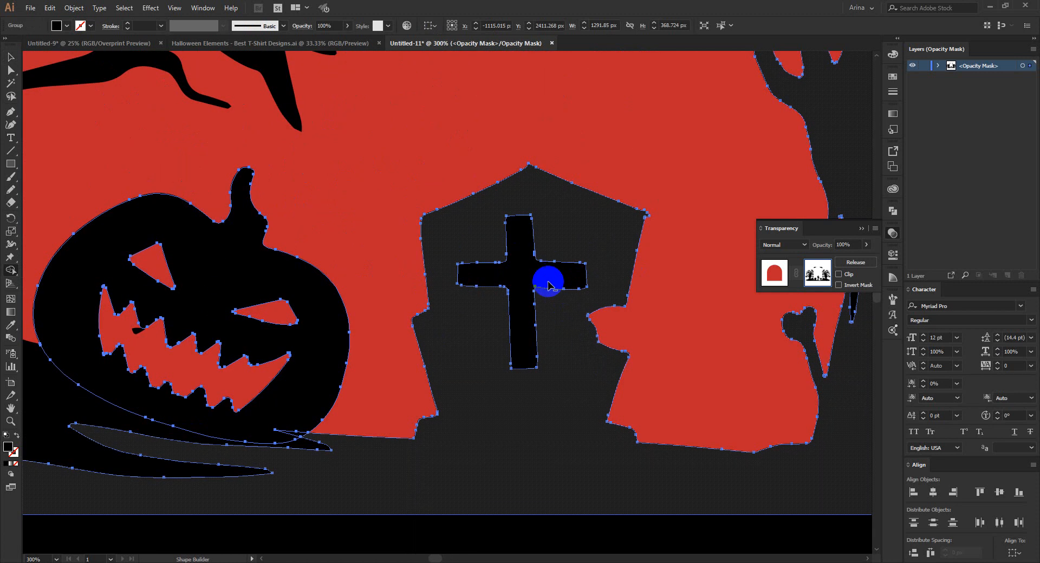
{"action": "left_click", "coordinate": [529, 267], "text": "alt"}
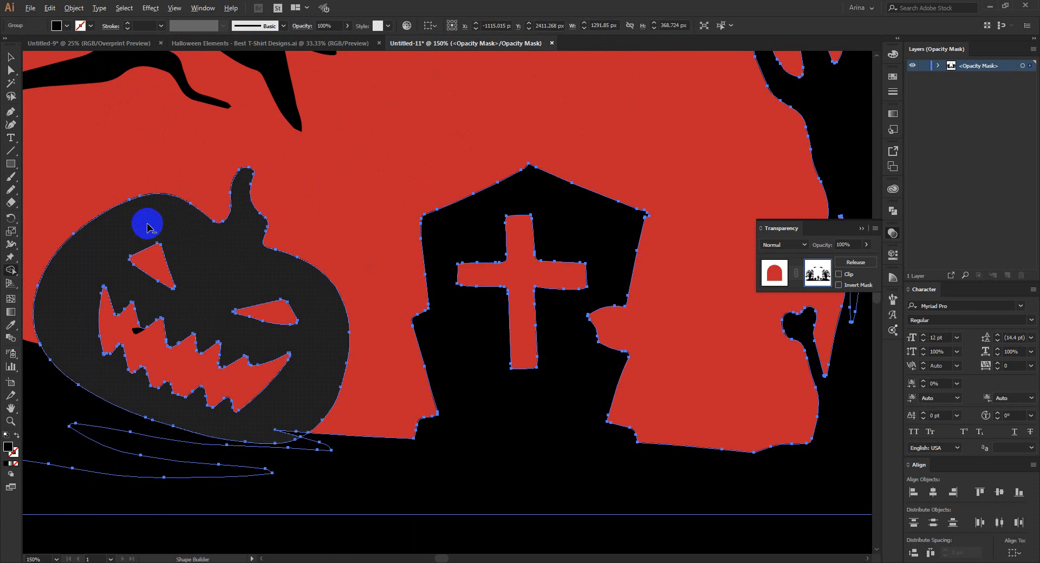
Cut out the right pumpkin's mouth, nose and both eyes from the mask group with the Shape Builder.
{"action": "scroll", "coordinate": [147, 226], "scroll_direction": "down", "scroll_amount": 3}
{"action": "scroll", "coordinate": [400, 323], "scroll_direction": "down", "scroll_amount": 1}
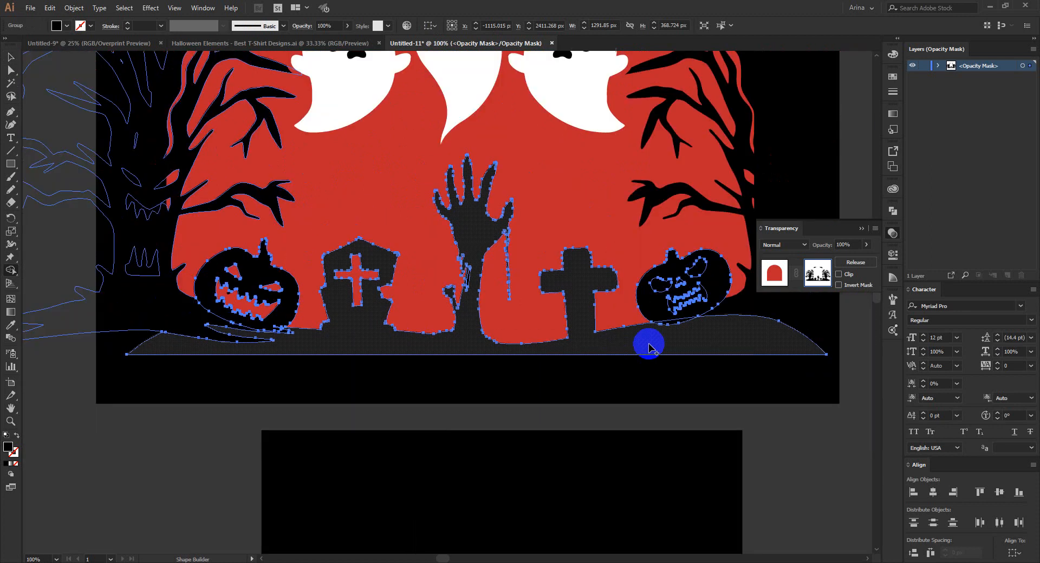
{"action": "scroll", "coordinate": [704, 300], "scroll_direction": "up", "scroll_amount": 2}
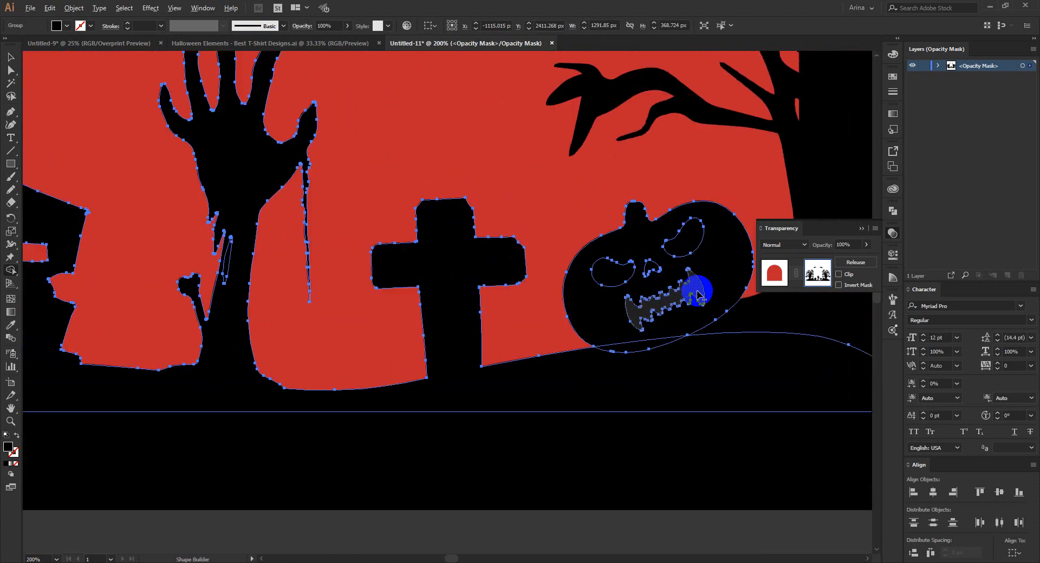
{"action": "left_click", "coordinate": [698, 285], "text": "alt"}
{"action": "left_click", "coordinate": [689, 234], "text": "alt"}
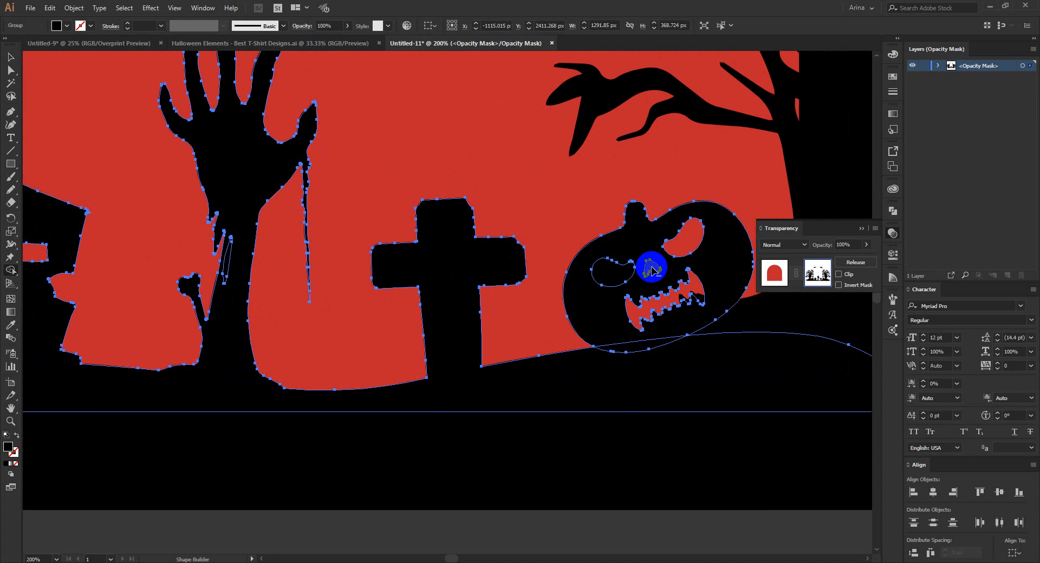
{"action": "left_click", "coordinate": [608, 273], "text": "alt"}
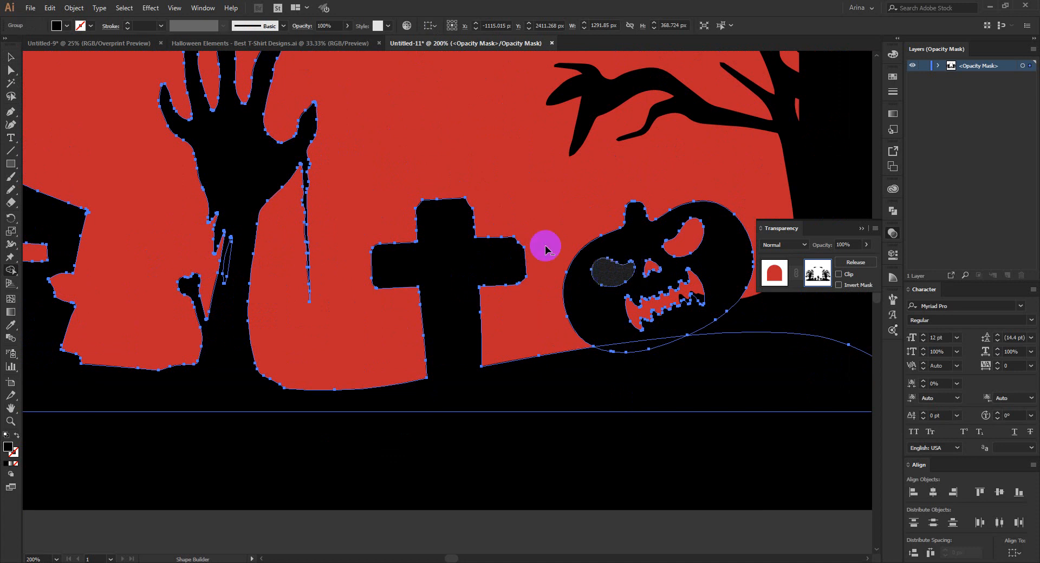
Deselect the graveyard group and leave the opacity mask to return to the main artwork.
{"action": "scroll", "coordinate": [426, 284], "scroll_direction": "down", "scroll_amount": 2}
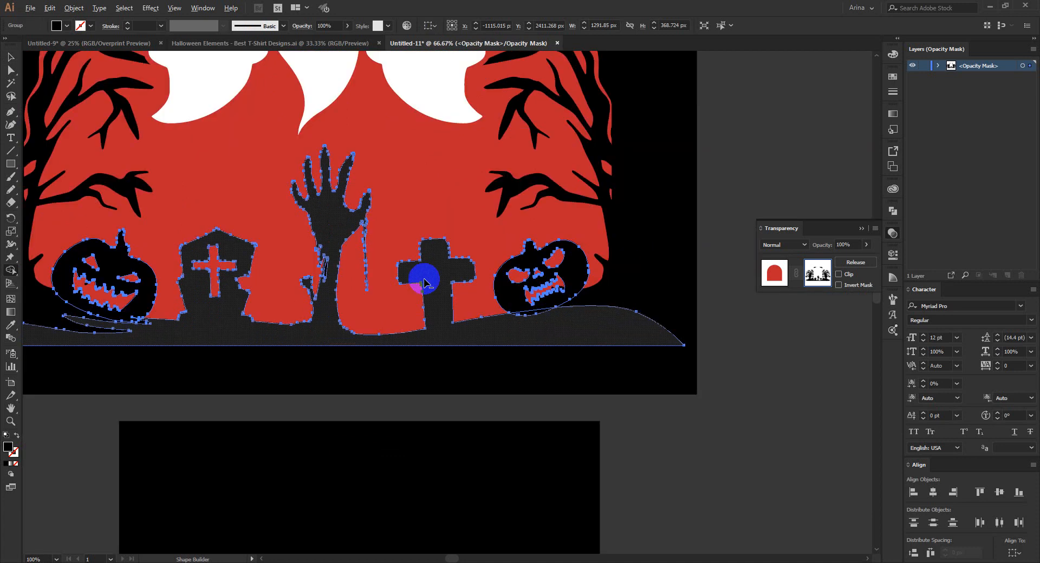
{"action": "key", "text": "v"}
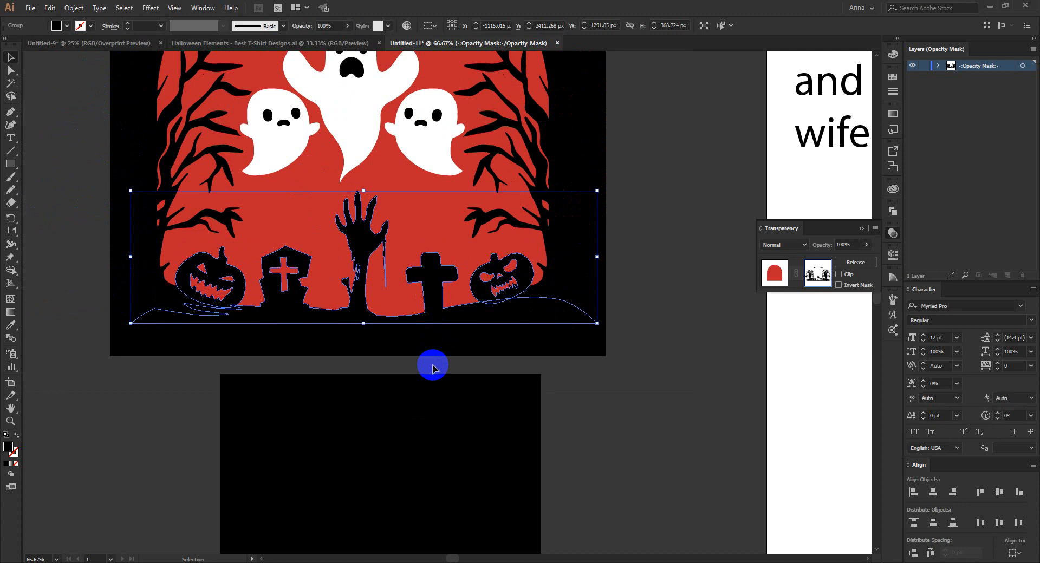
{"action": "left_click", "coordinate": [433, 368]}
{"action": "scroll", "coordinate": [432, 365], "scroll_direction": "down", "scroll_amount": 1}
{"action": "scroll", "coordinate": [486, 317], "scroll_direction": "up", "scroll_amount": 2}
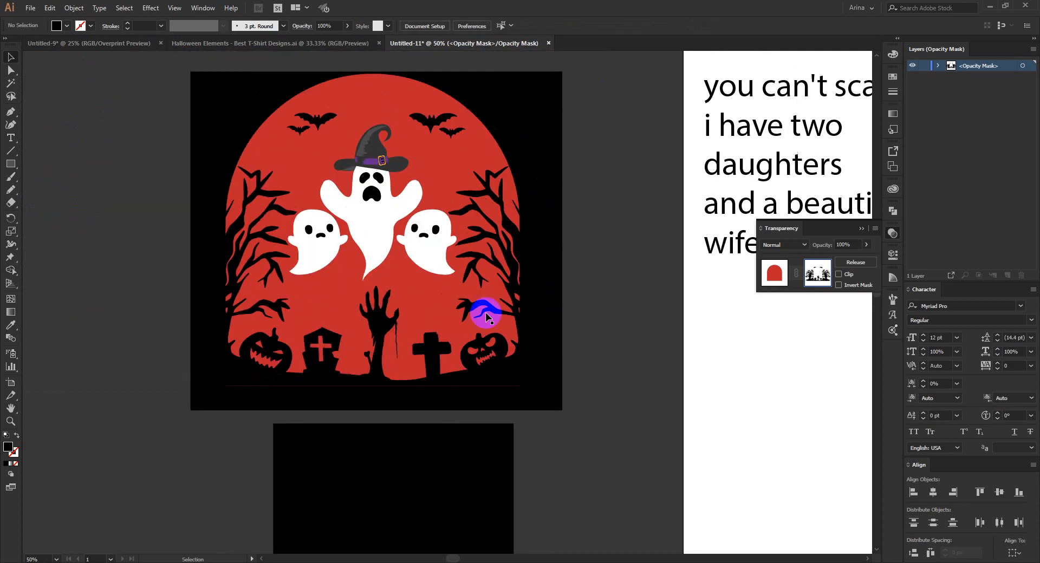
{"action": "left_click", "coordinate": [757, 283]}
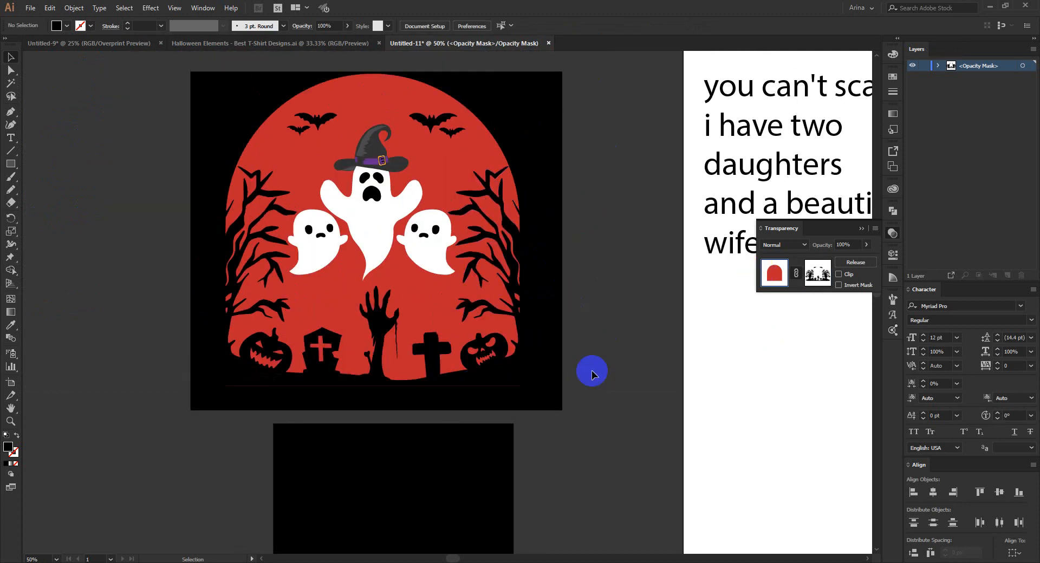
{"action": "left_click", "coordinate": [146, 300]}
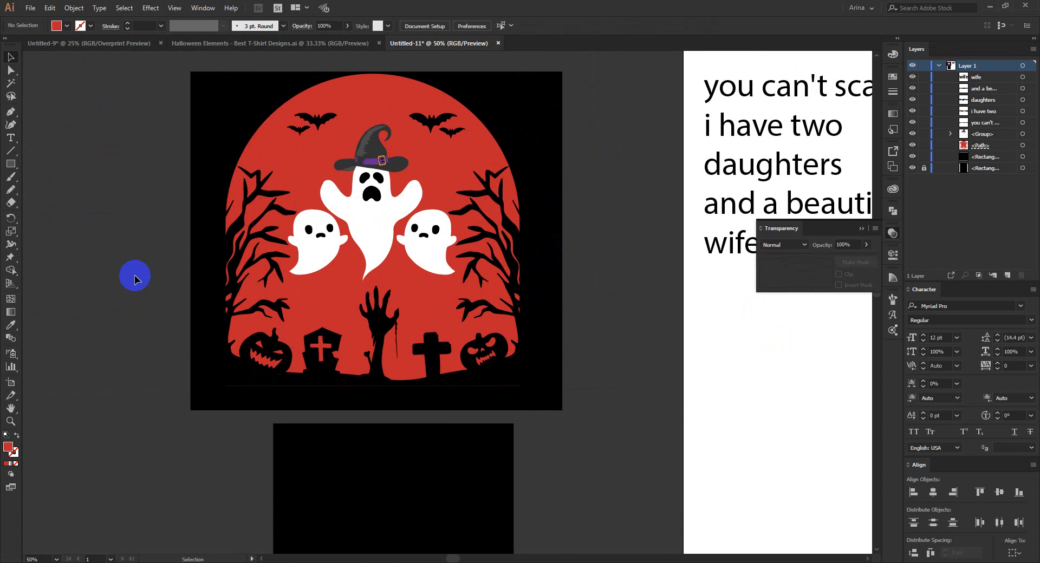
Select the arch and ghosts without their black background, scale them down and place them on the portrait black rectangle.
{"action": "scroll", "coordinate": [135, 275], "scroll_direction": "down", "scroll_amount": 1}
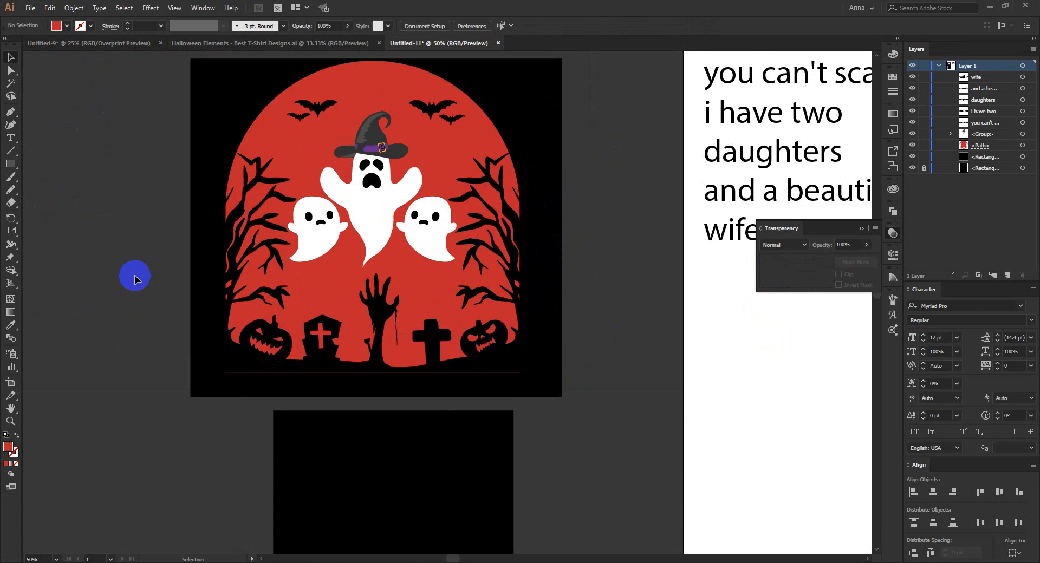
{"action": "scroll", "coordinate": [151, 255], "scroll_direction": "down", "scroll_amount": 1}
{"action": "left_click_drag", "start_coordinate": [169, 112], "coordinate": [420, 341]}
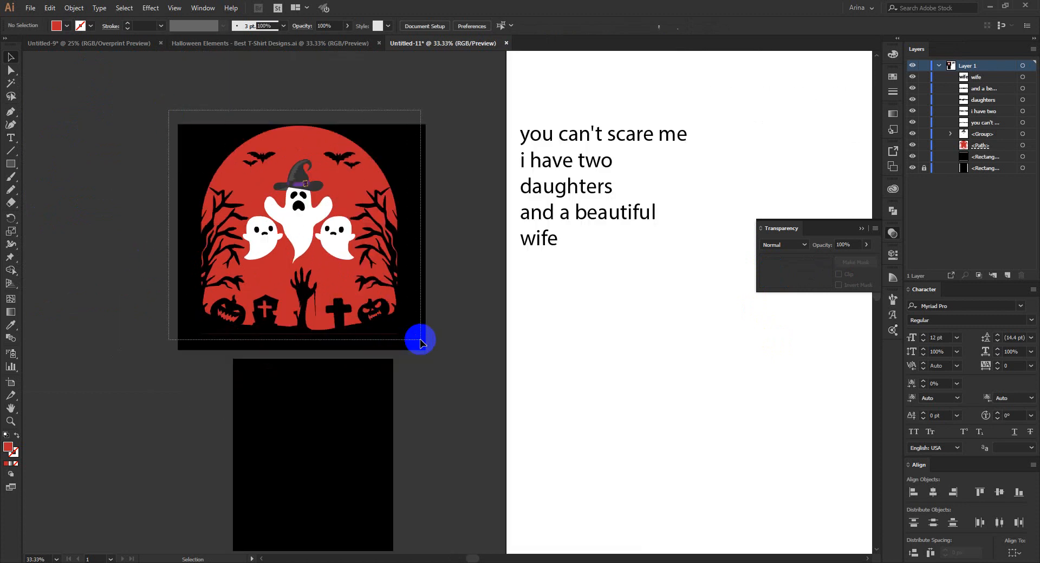
{"action": "left_click", "coordinate": [420, 305], "text": "shift"}
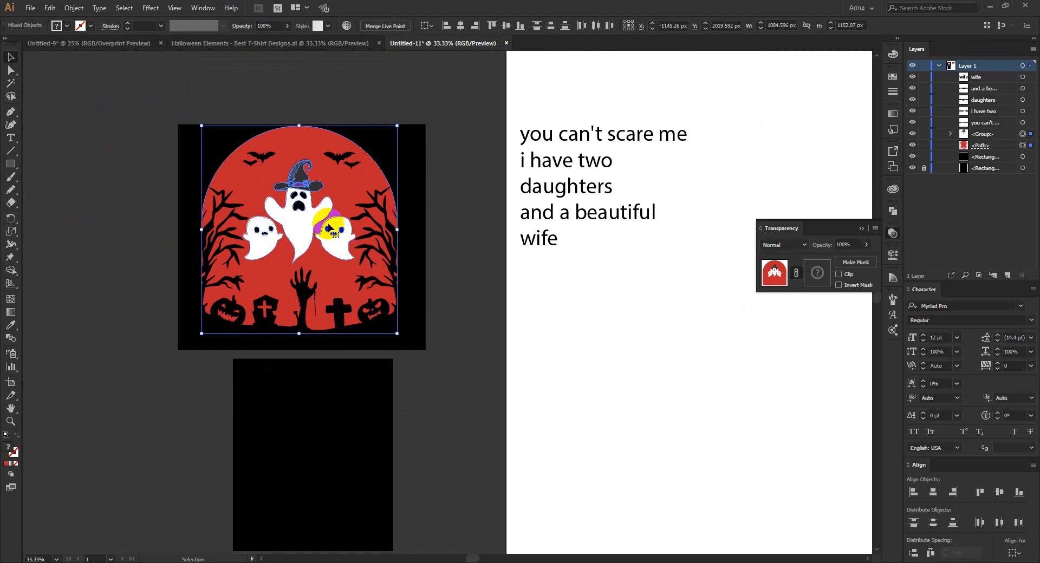
{"action": "scroll", "coordinate": [329, 228], "scroll_direction": "down", "scroll_amount": 1}
{"action": "left_click_drag", "start_coordinate": [326, 182], "coordinate": [317, 411]}
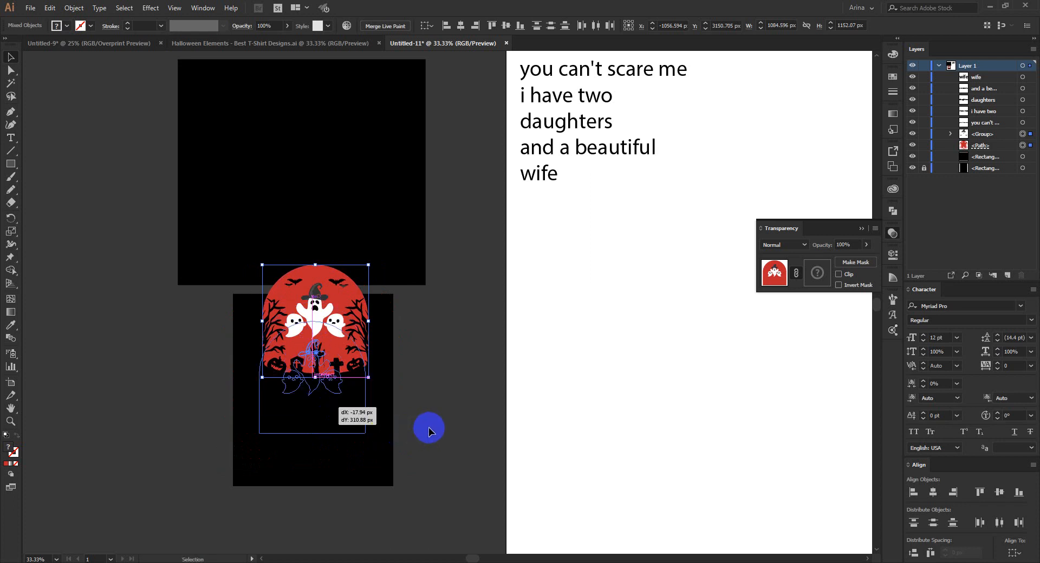
{"action": "left_click", "coordinate": [341, 475]}
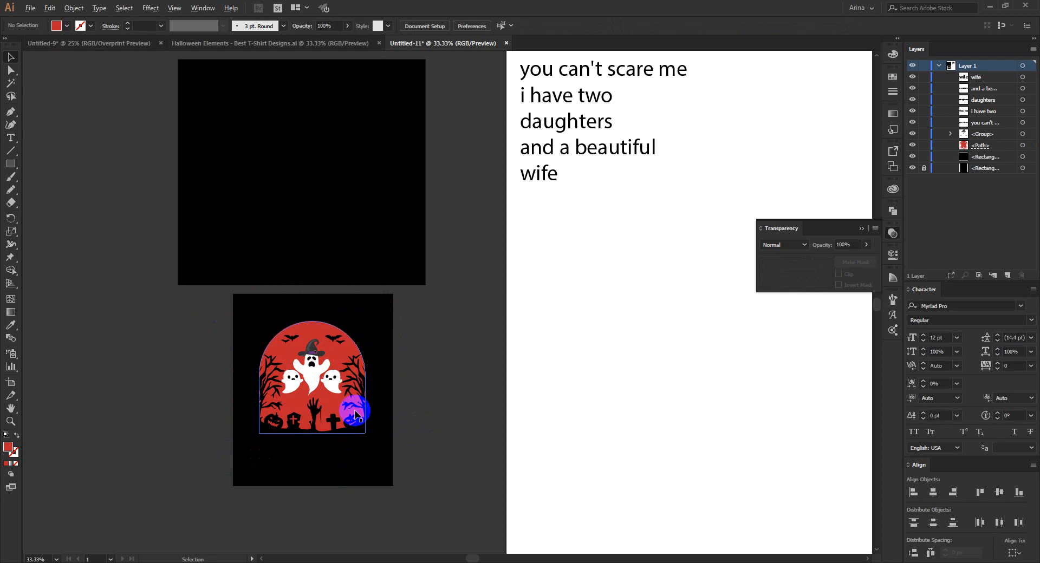
Draw a red rounded rectangle about 585 × 515 px over the arch, matching its width, with corners rounded to about 257 px.
{"action": "scroll", "coordinate": [354, 413], "scroll_direction": "up", "scroll_amount": 1}
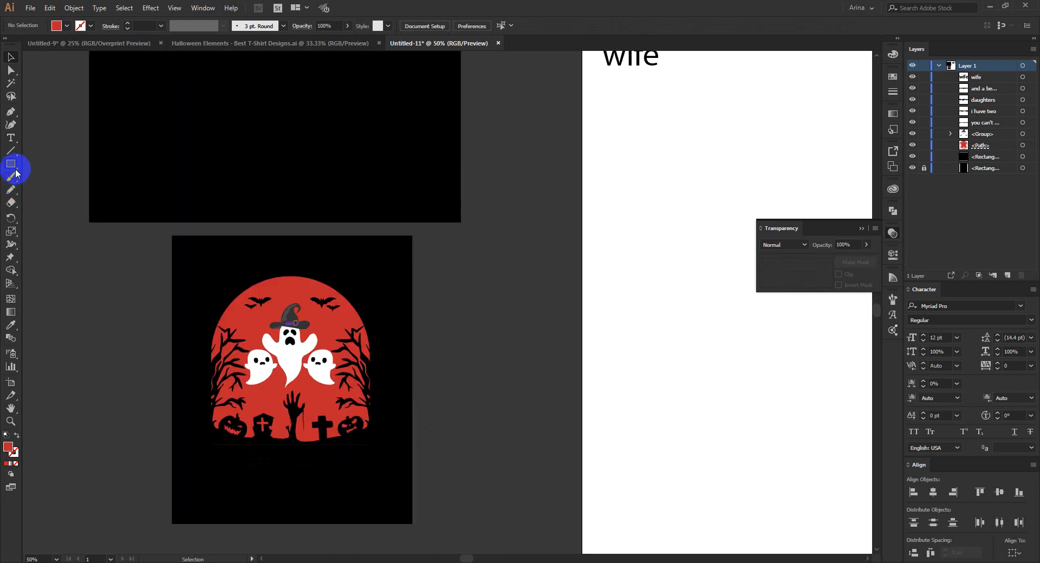
{"action": "left_click_drag", "start_coordinate": [15, 171], "coordinate": [48, 174]}
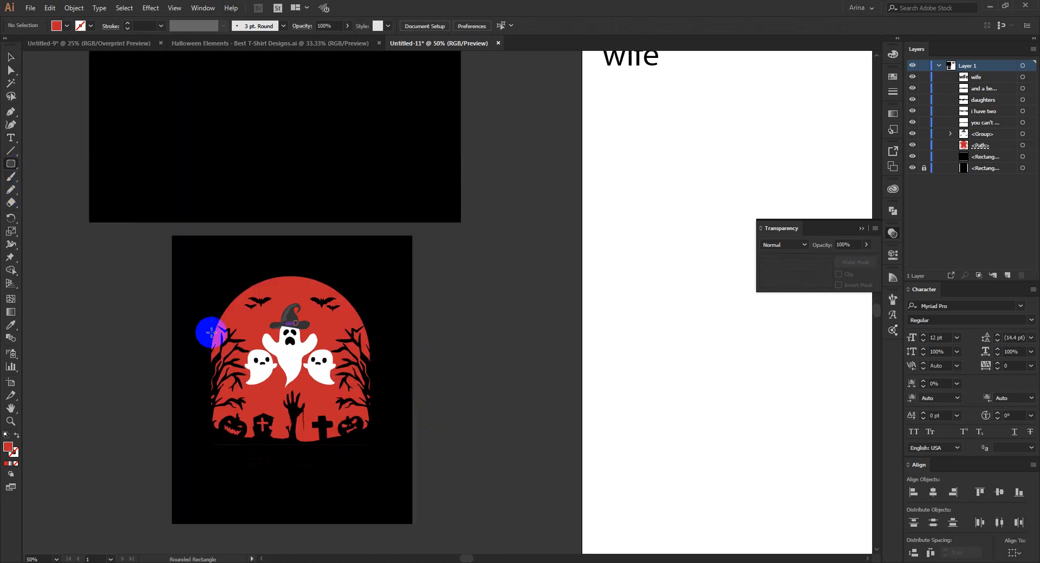
{"action": "left_click_drag", "start_coordinate": [215, 346], "coordinate": [369, 489]}
{"action": "left_click_drag", "start_coordinate": [225, 368], "coordinate": [295, 321]}
{"action": "scroll", "coordinate": [296, 321], "scroll_direction": "down", "scroll_amount": 3}
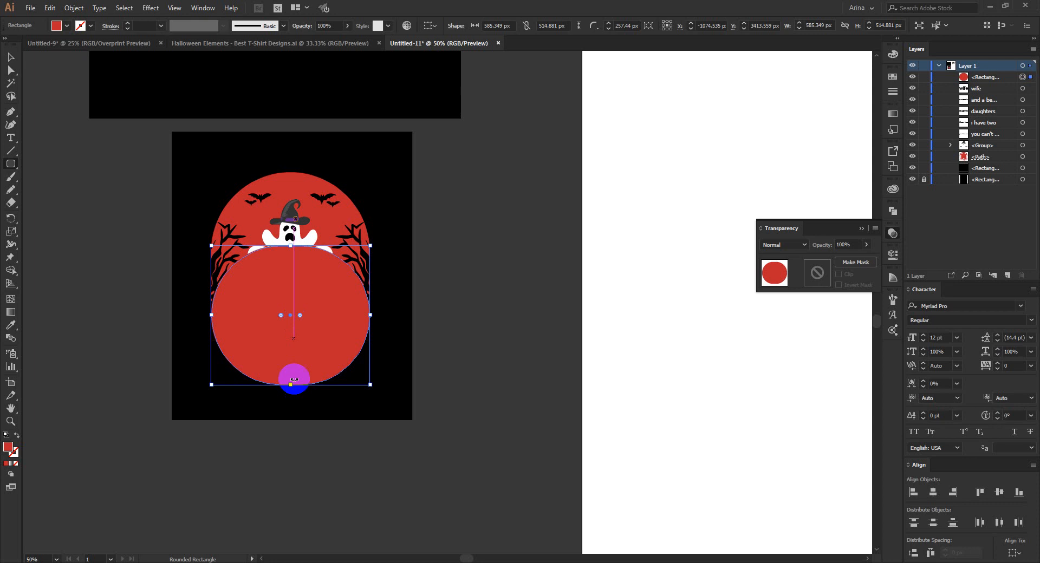
Stretch the red rounded rectangle to about 1007 px high and move it up to align with the arch's top.
{"action": "key", "text": "v"}
{"action": "left_click_drag", "start_coordinate": [291, 385], "coordinate": [295, 519]}
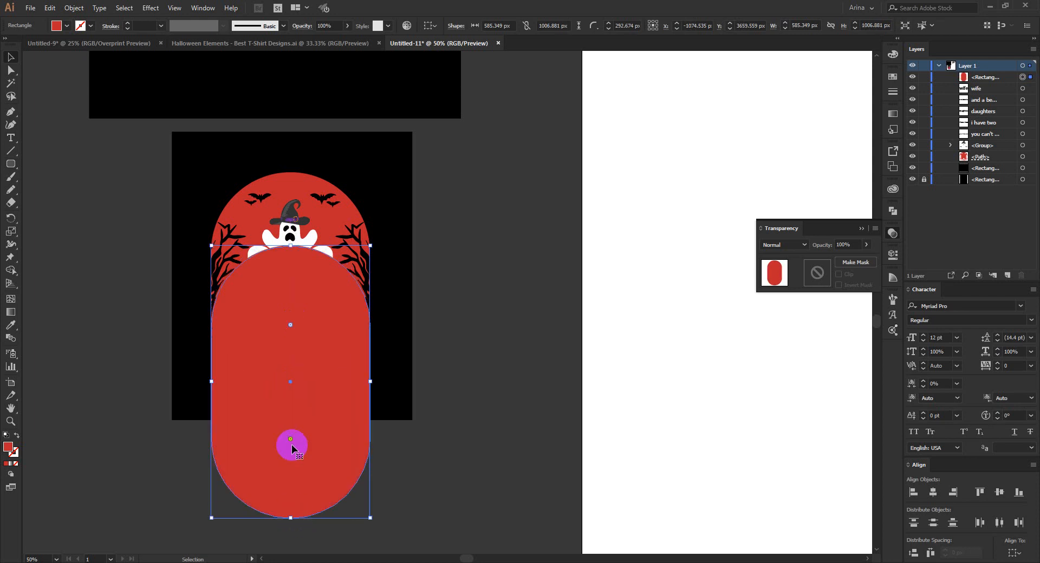
{"action": "left_click_drag", "start_coordinate": [309, 440], "coordinate": [309, 364]}
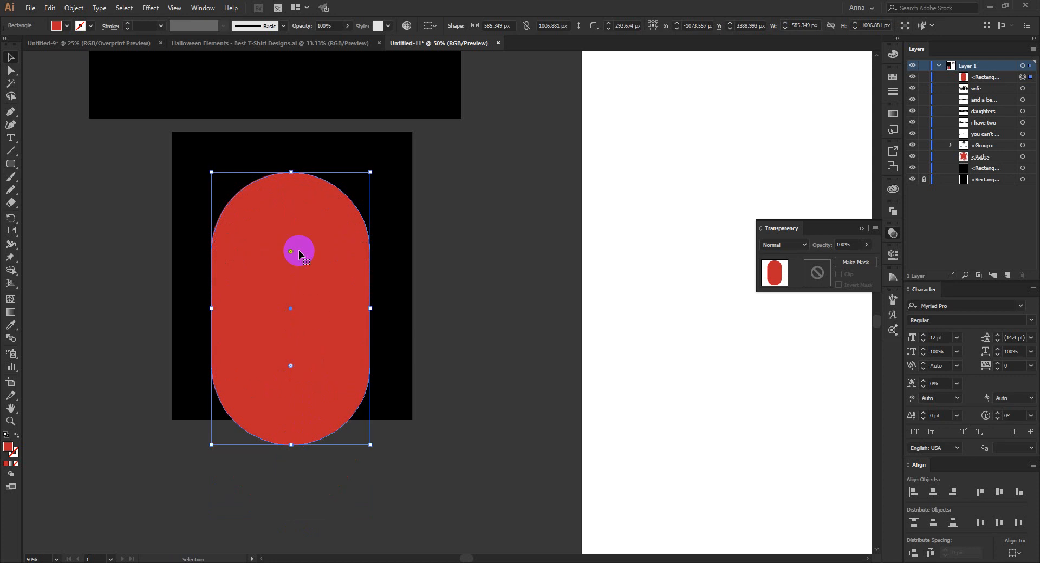
Enlarge the red rounded rectangle to about 619 × 1064 px and turn it into an unfilled red outline around the arch.
{"action": "left_click_drag", "start_coordinate": [291, 171], "coordinate": [291, 167]}
{"action": "key", "text": "ctrl+7"}
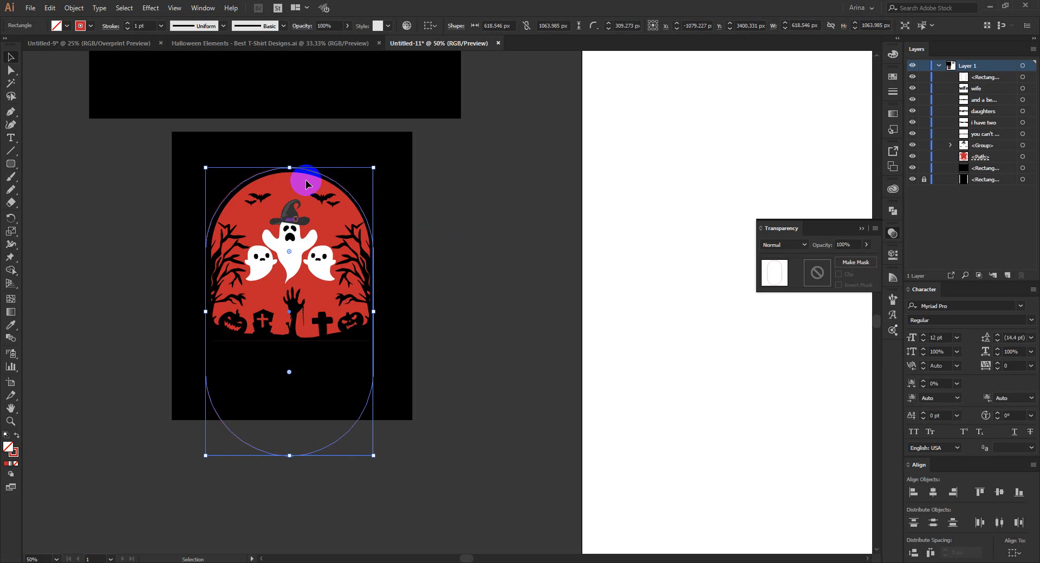
{"action": "left_click", "coordinate": [155, 170]}
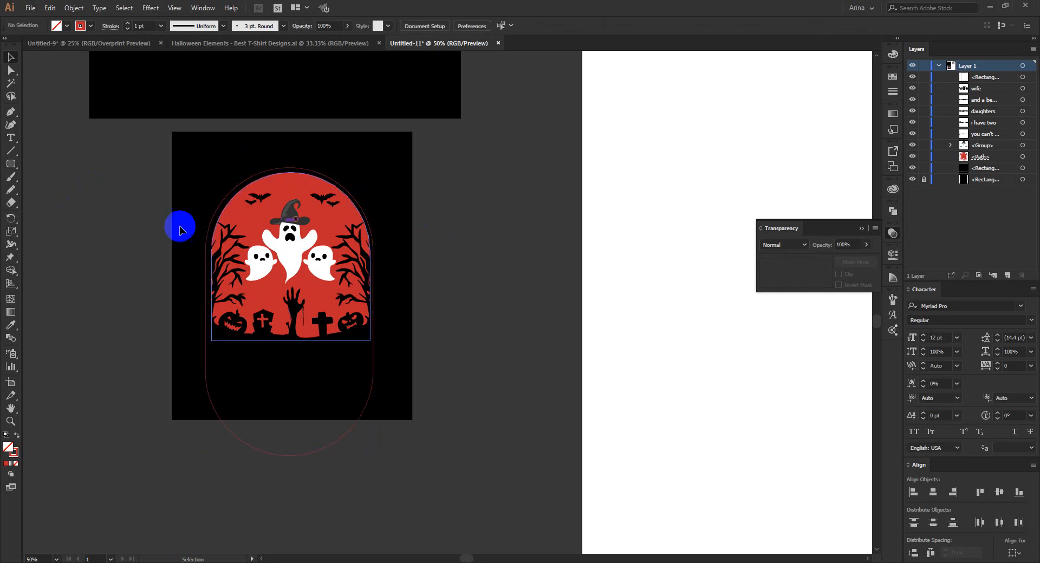
Select the five black quote lines, move them down the white artboard and scale them to about 195 pt.
{"action": "scroll", "coordinate": [111, 231], "scroll_direction": "down", "scroll_amount": 1}
{"action": "left_click_drag", "start_coordinate": [495, 267], "coordinate": [363, 334]}
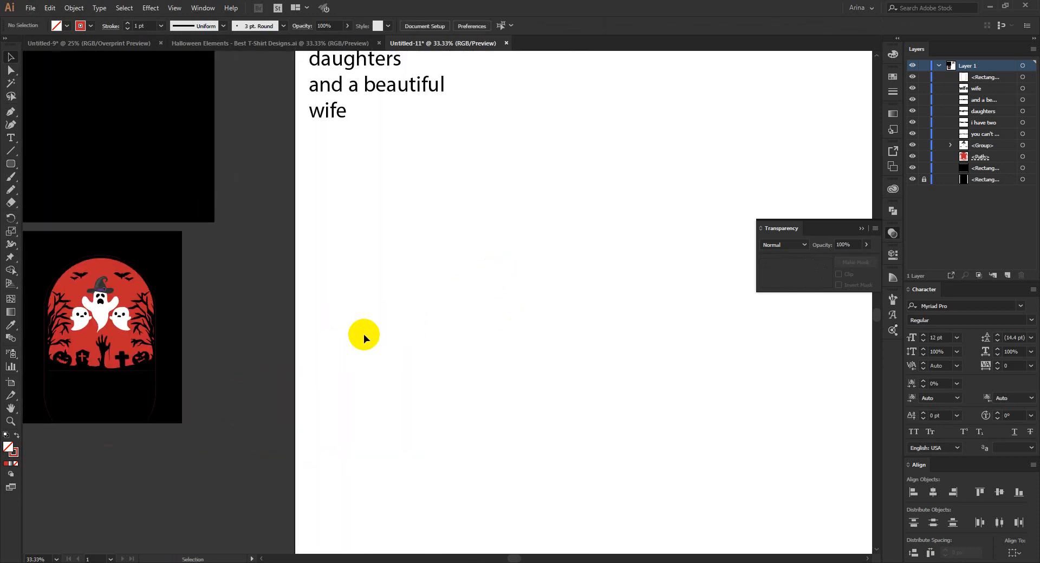
{"action": "scroll", "coordinate": [414, 340], "scroll_direction": "down", "scroll_amount": 1}
{"action": "left_click_drag", "start_coordinate": [428, 227], "coordinate": [328, 66]}
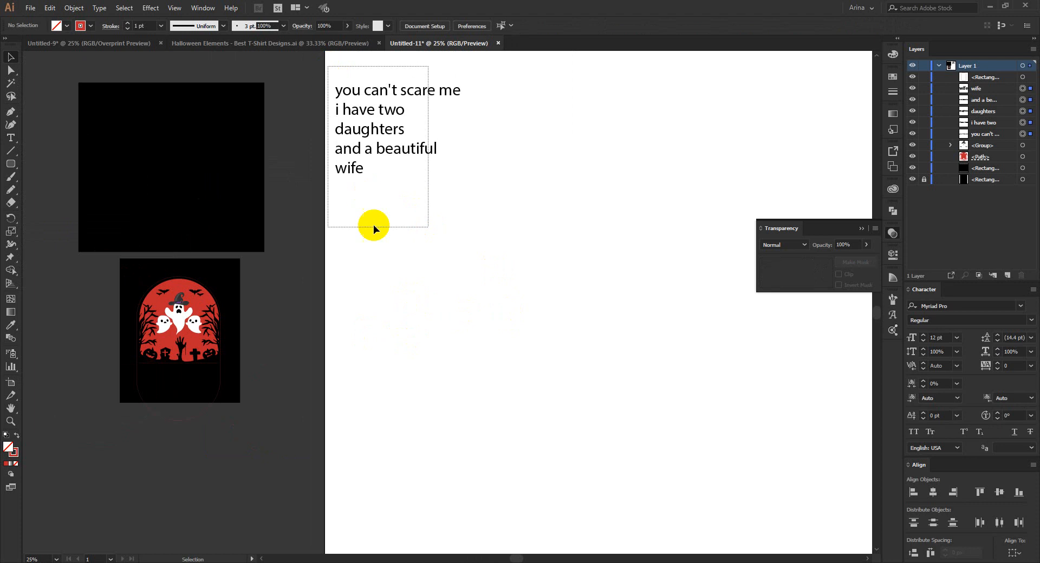
{"action": "left_click_drag", "start_coordinate": [370, 183], "coordinate": [404, 334]}
{"action": "left_click_drag", "start_coordinate": [386, 212], "coordinate": [569, 367]}
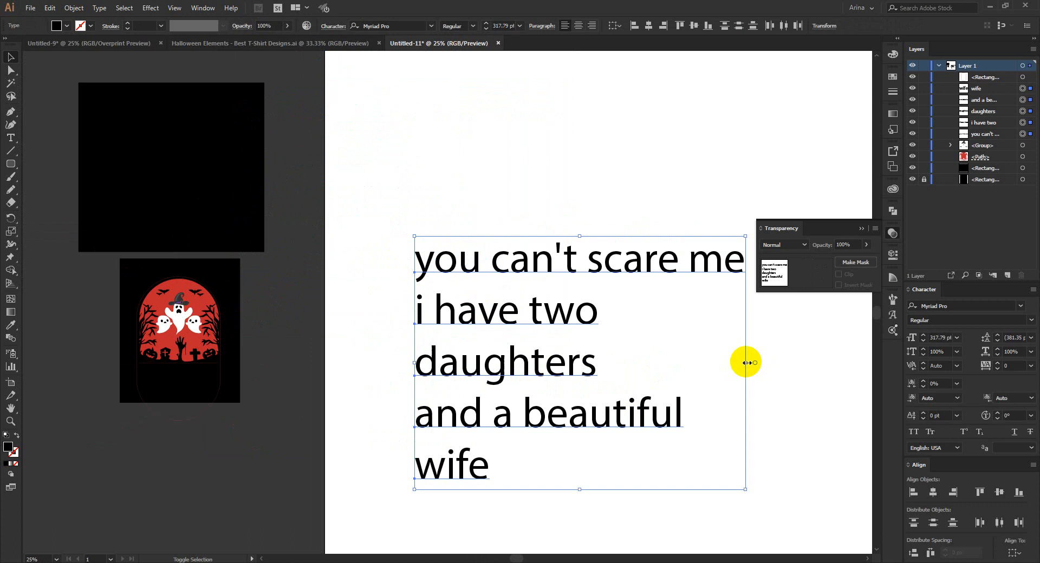
{"action": "left_click_drag", "start_coordinate": [746, 362], "coordinate": [618, 362]}
Set all five quote lines in the MONSTARIZE font.
{"action": "left_click", "coordinate": [394, 25]}
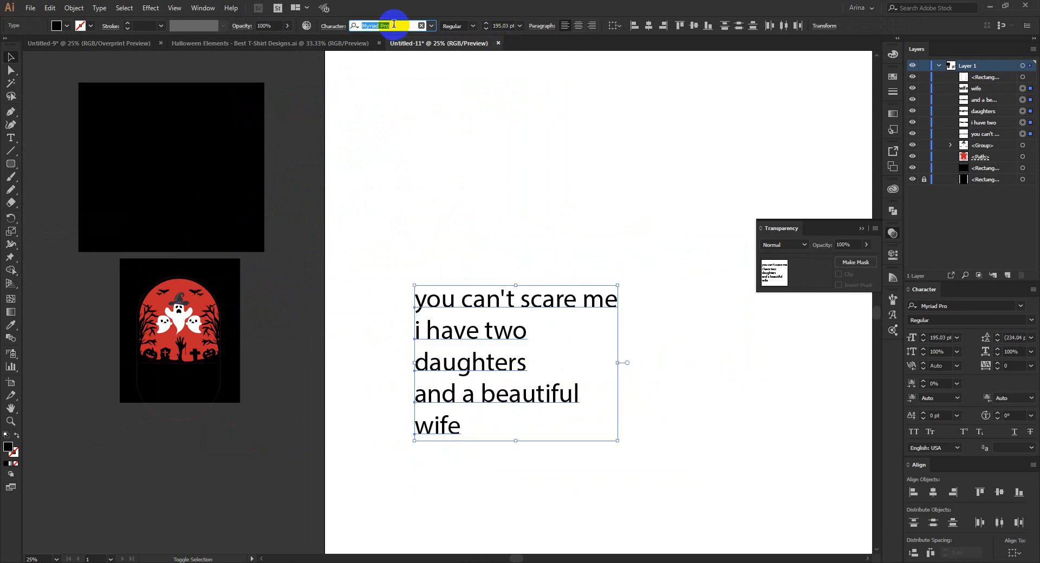
{"action": "type", "text": "mons"}
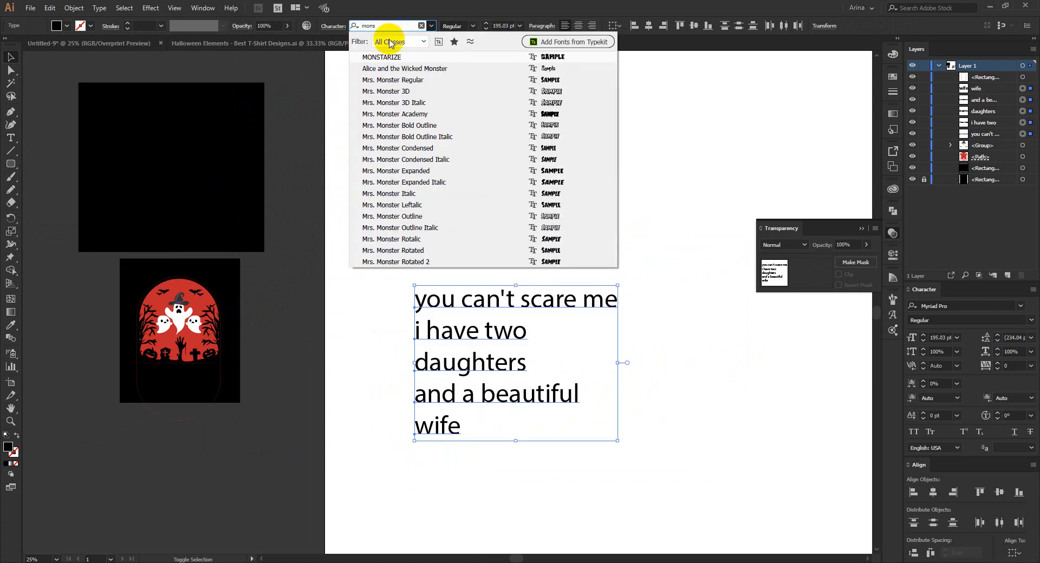
{"action": "left_click", "coordinate": [384, 57]}
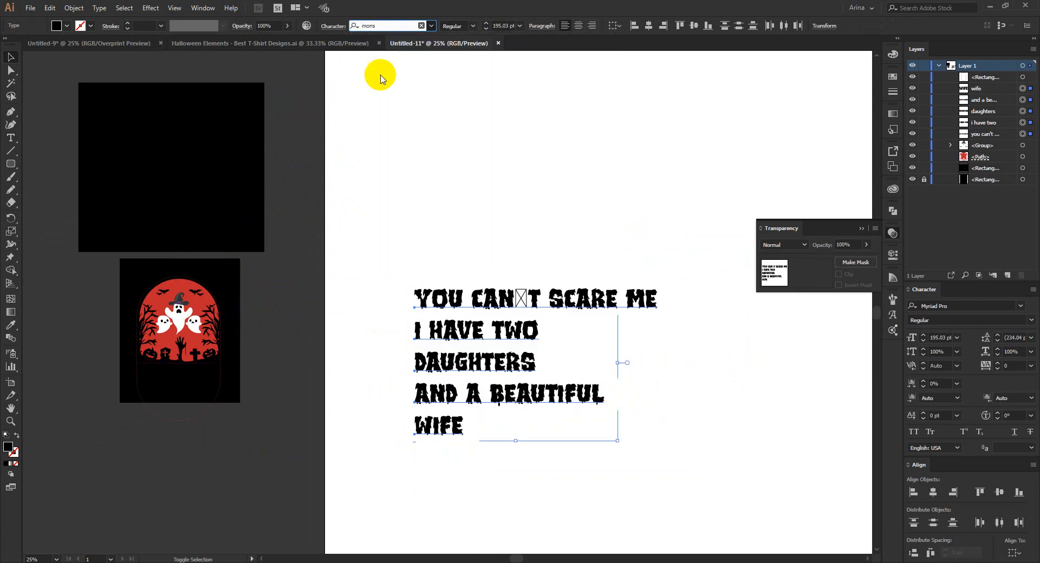
Move the "You can't scare me" line up and away from the other quote lines.
{"action": "left_click_drag", "start_coordinate": [579, 298], "coordinate": [497, 216]}
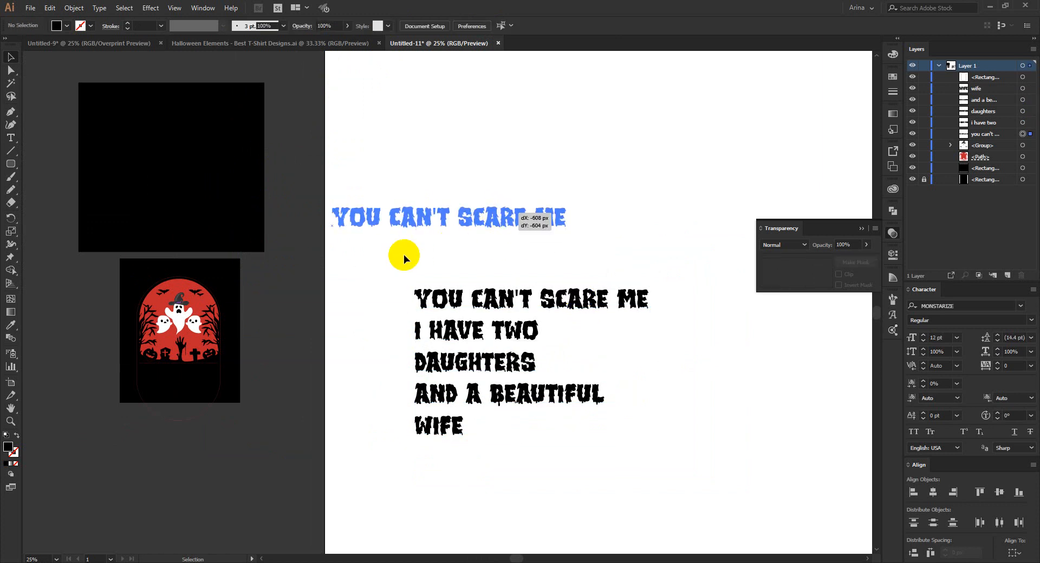
{"action": "left_click_drag", "start_coordinate": [404, 255], "coordinate": [561, 266]}
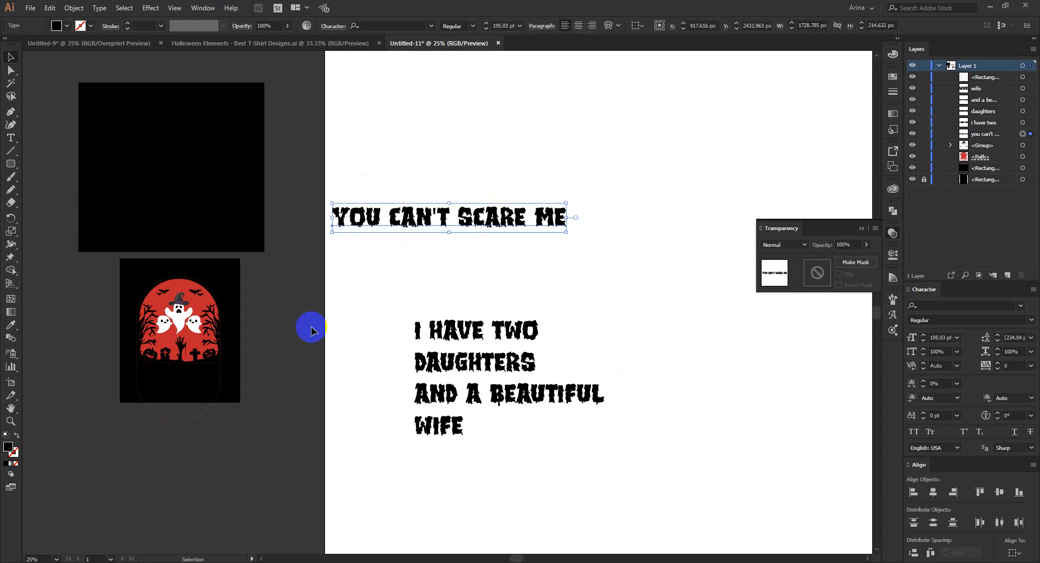
{"action": "key", "text": "a"}
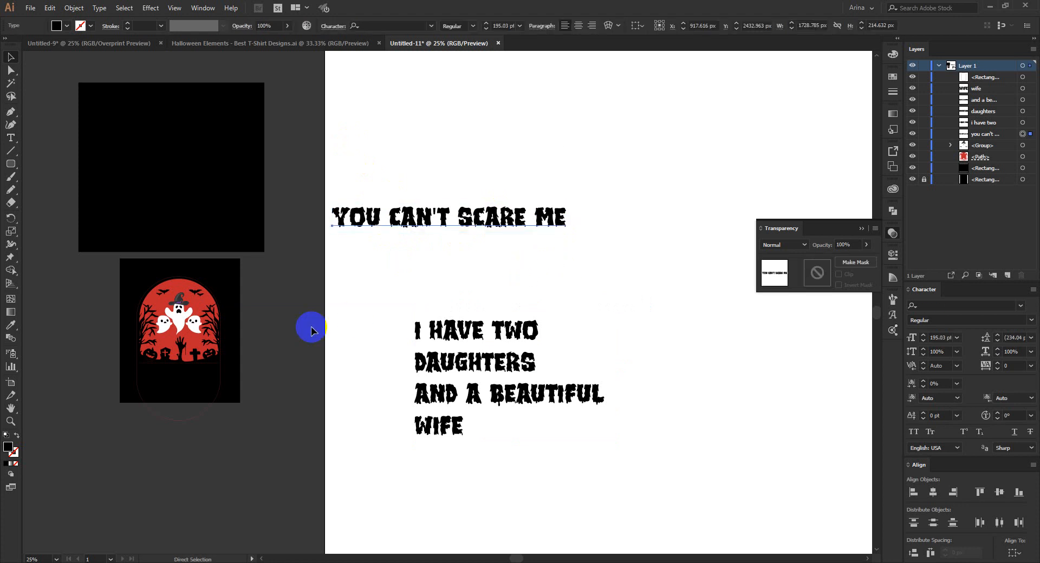
{"action": "key", "text": "v"}
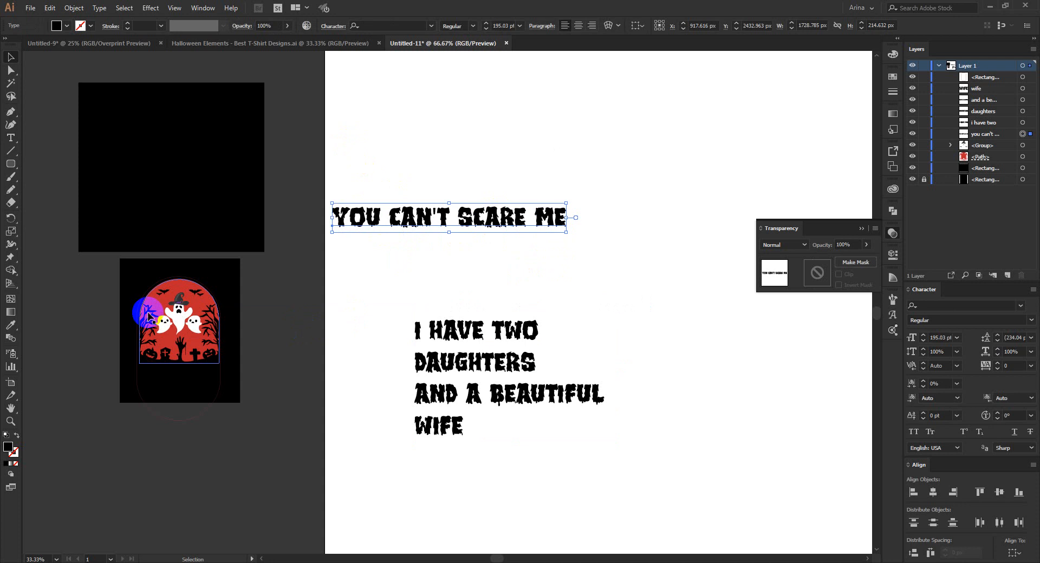
Convert the rounded outline around the arch into a type path and place the text "you can't scare me" on it.
{"action": "scroll", "coordinate": [149, 317], "scroll_direction": "up", "scroll_amount": 2}
{"action": "left_click", "coordinate": [145, 259]}
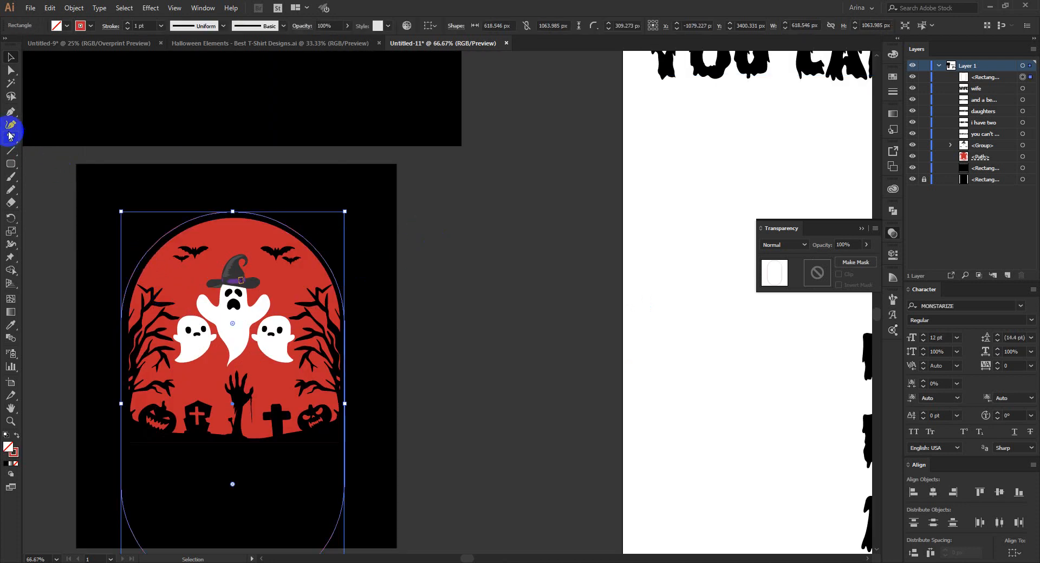
{"action": "left_click_drag", "start_coordinate": [9, 136], "coordinate": [38, 165]}
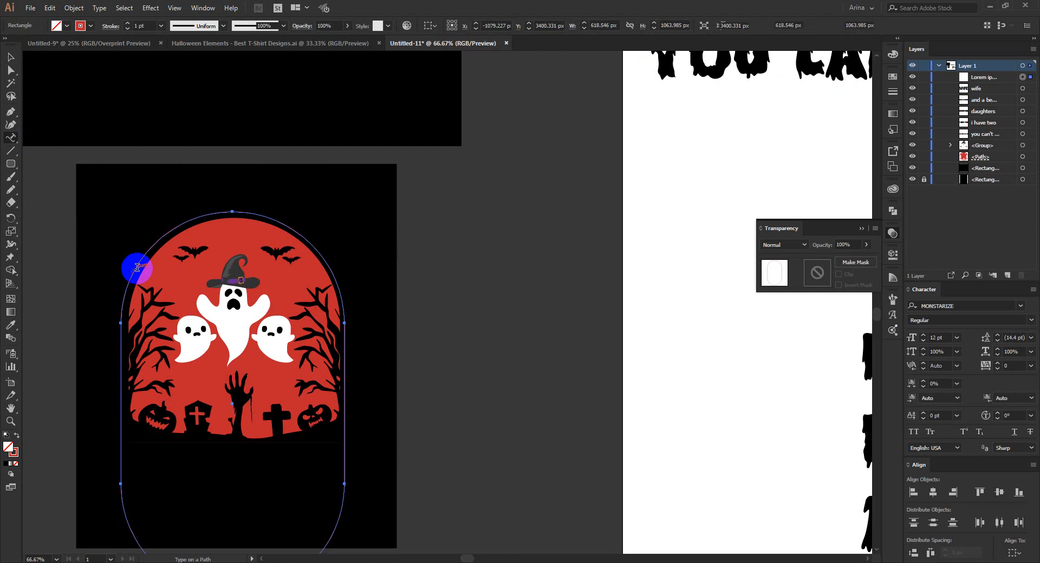
{"action": "left_click", "coordinate": [137, 267]}
{"action": "key", "text": "ctrl"}
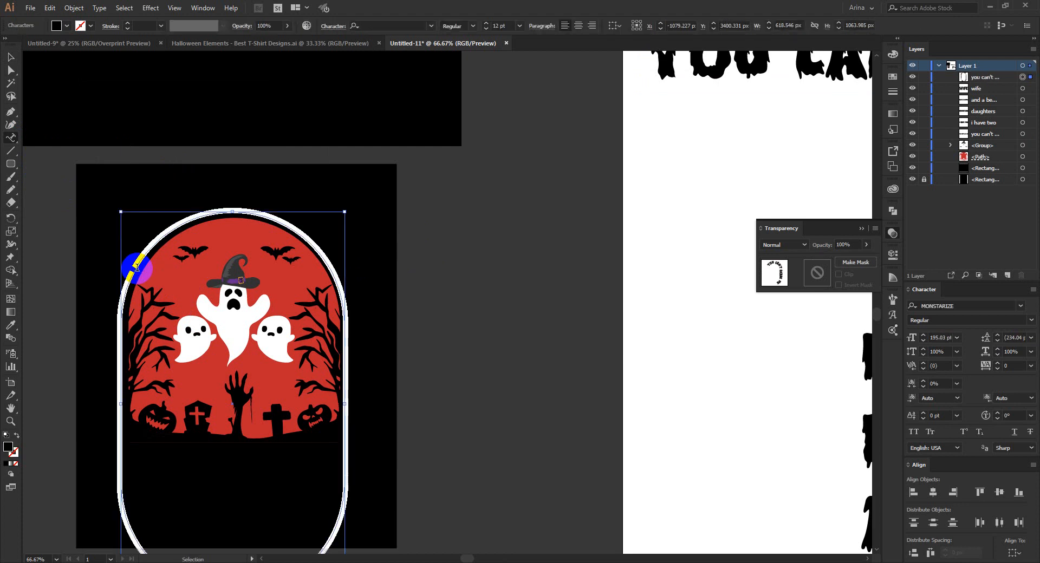
{"action": "left_click", "coordinate": [138, 267]}
Fill the curved "You can't scare me" text with white and reduce its font size to 90 pt.
{"action": "left_click", "coordinate": [12, 58]}
{"action": "left_click", "coordinate": [56, 26]}
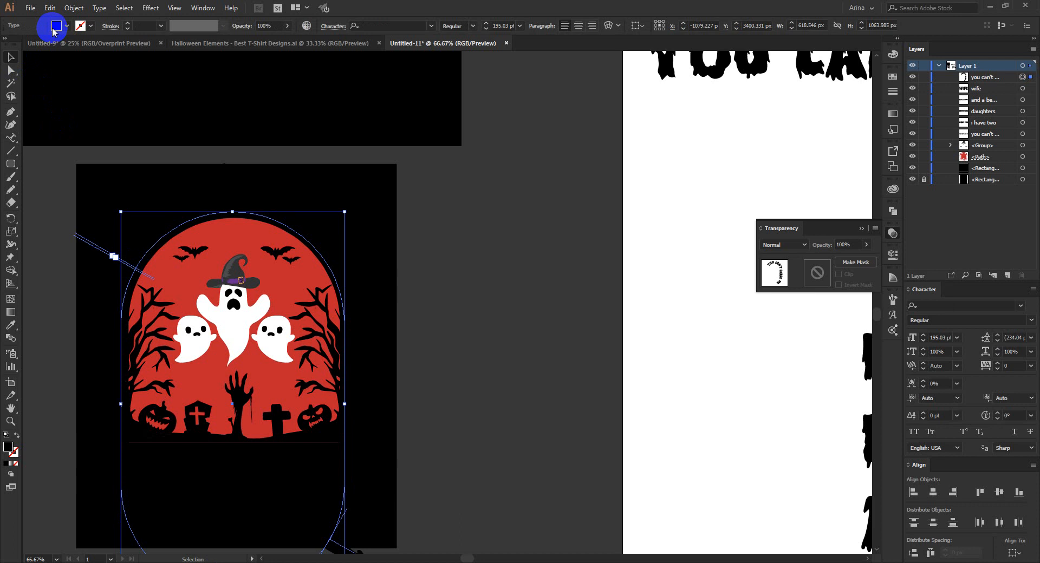
{"action": "left_click", "coordinate": [22, 43]}
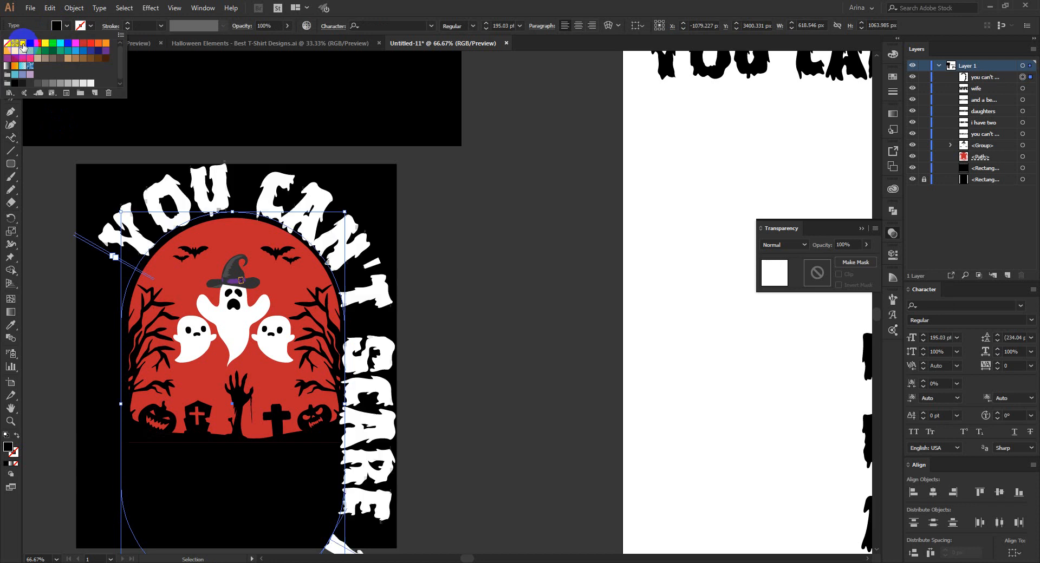
{"action": "left_click", "coordinate": [60, 266]}
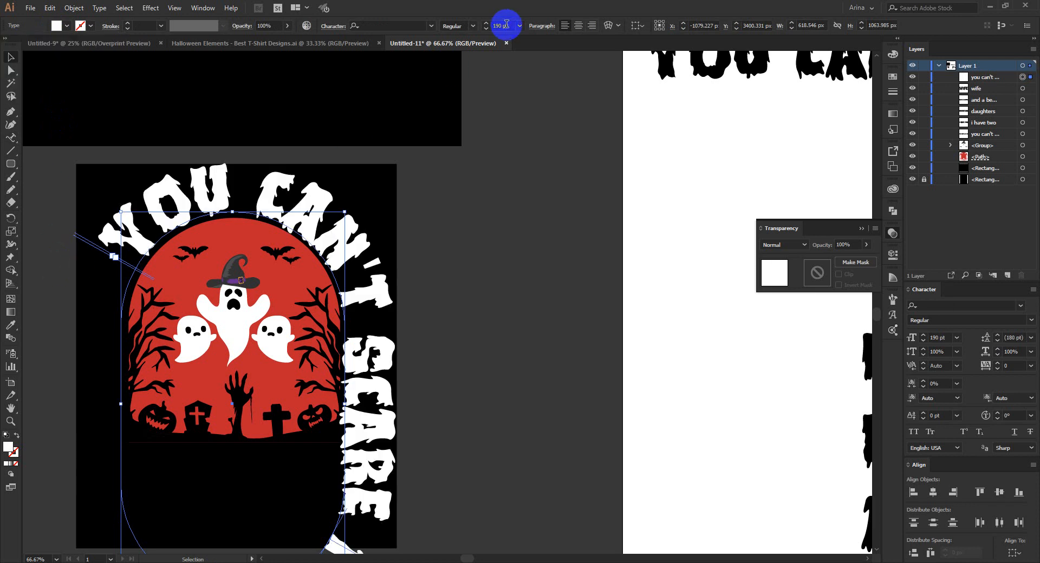
{"action": "type", "text": "150"}
{"action": "key", "text": "Return"}
{"action": "type", "text": "80"}
{"action": "key", "text": "Return"}
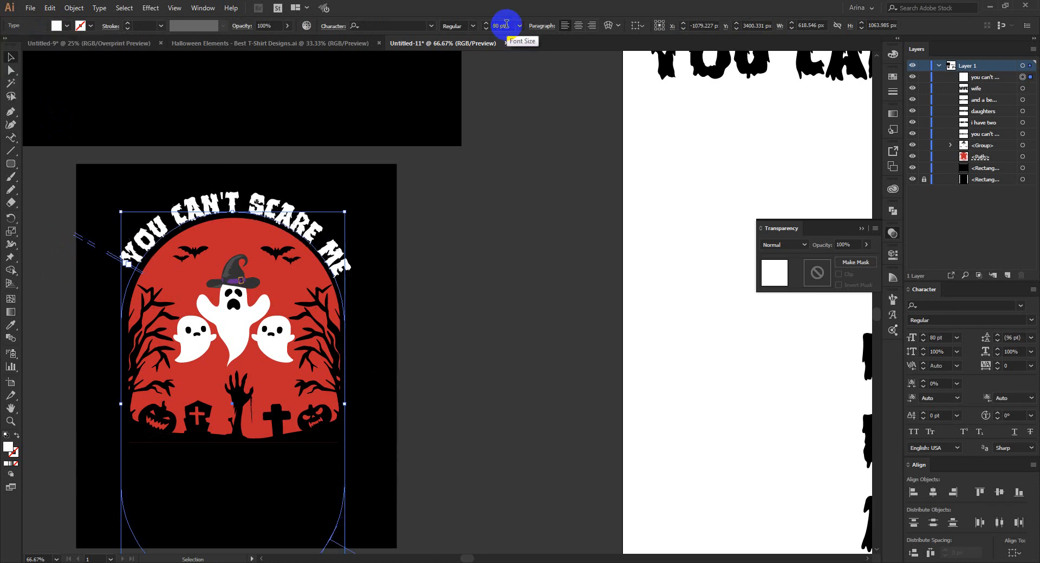
Set the curved text's start and end points at the middle of the path's two sides and centre-align the text over the arch.
{"action": "left_click_drag", "start_coordinate": [112, 264], "coordinate": [365, 407]}
{"action": "left_click", "coordinate": [136, 276]}
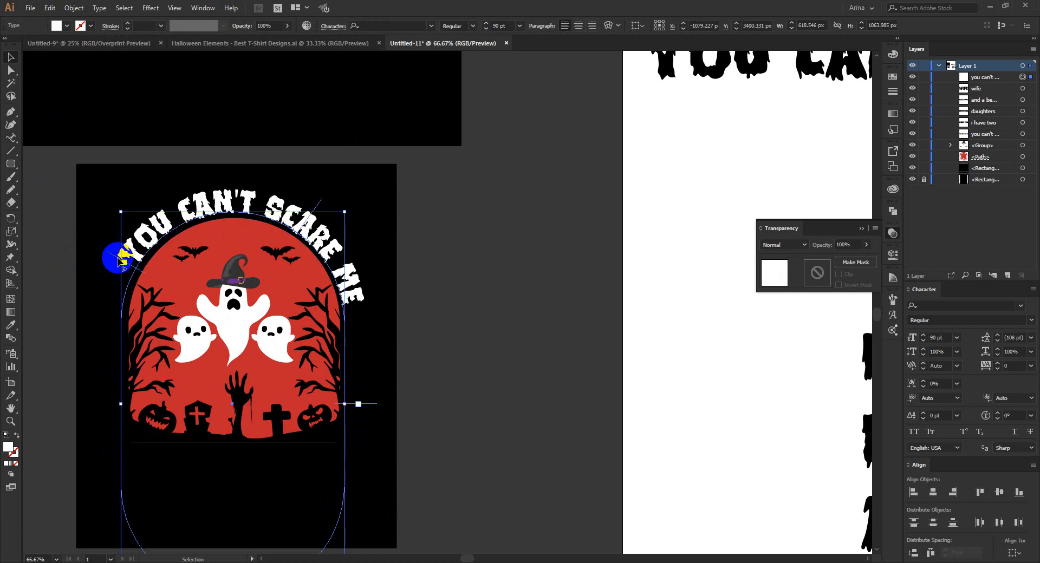
{"action": "left_click_drag", "start_coordinate": [111, 277], "coordinate": [94, 403]}
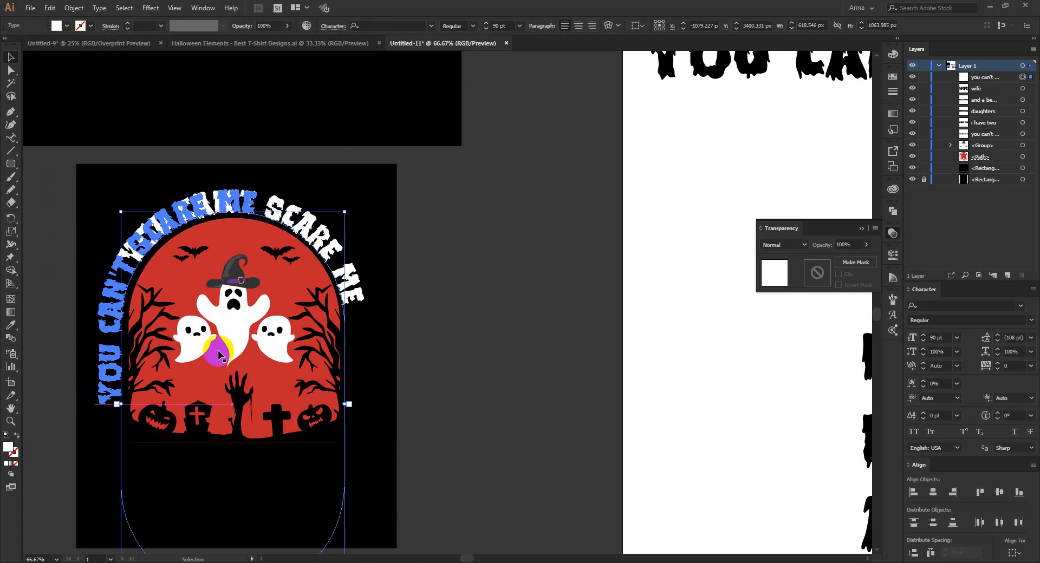
{"action": "left_click", "coordinate": [580, 26]}
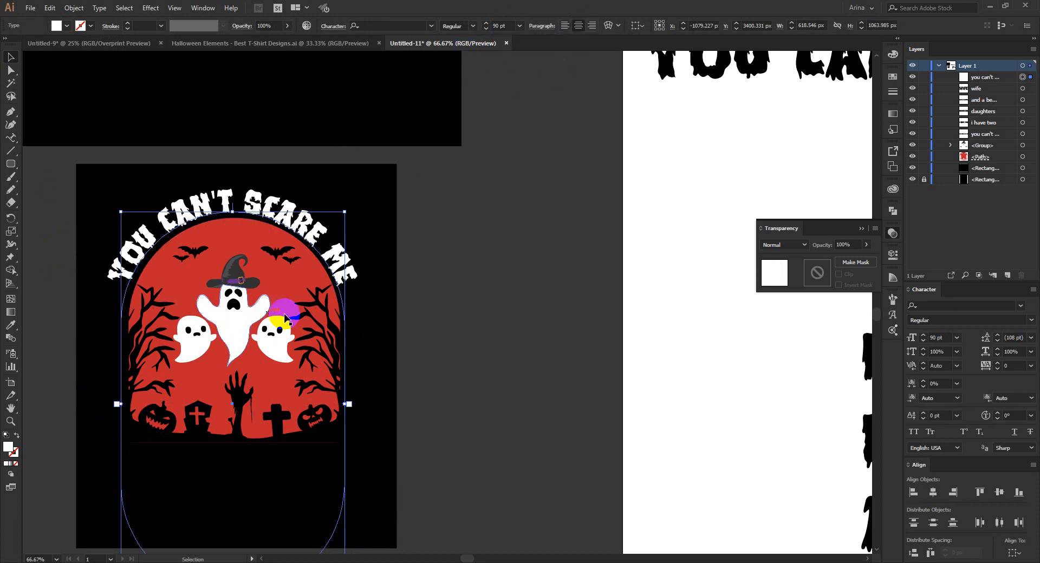
{"action": "left_click", "coordinate": [251, 194]}
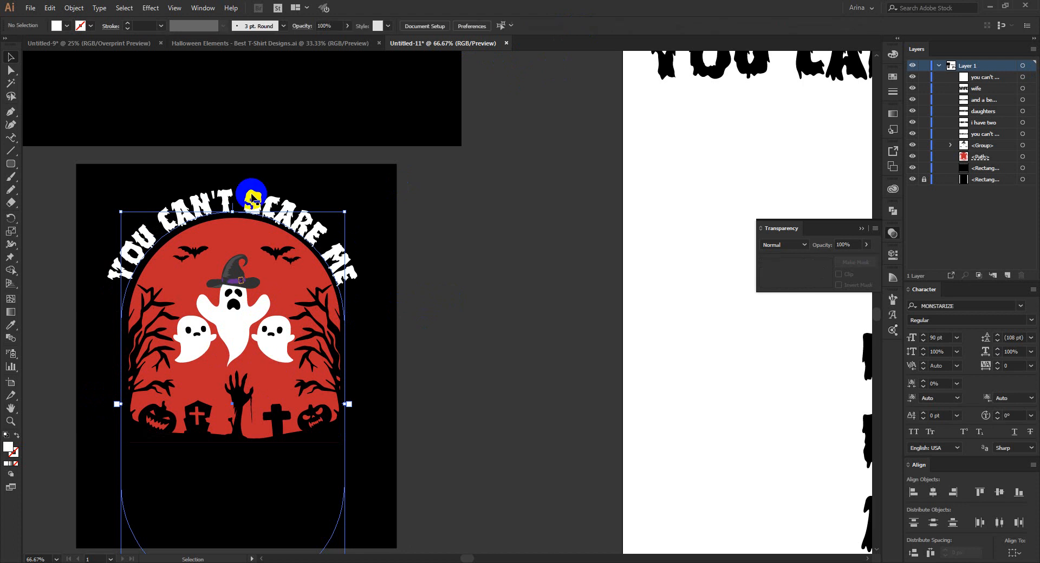
Move the "I have two" line onto the portrait black rectangle at the arch's base and fill it with white.
{"action": "scroll", "coordinate": [132, 131], "scroll_direction": "down", "scroll_amount": 1}
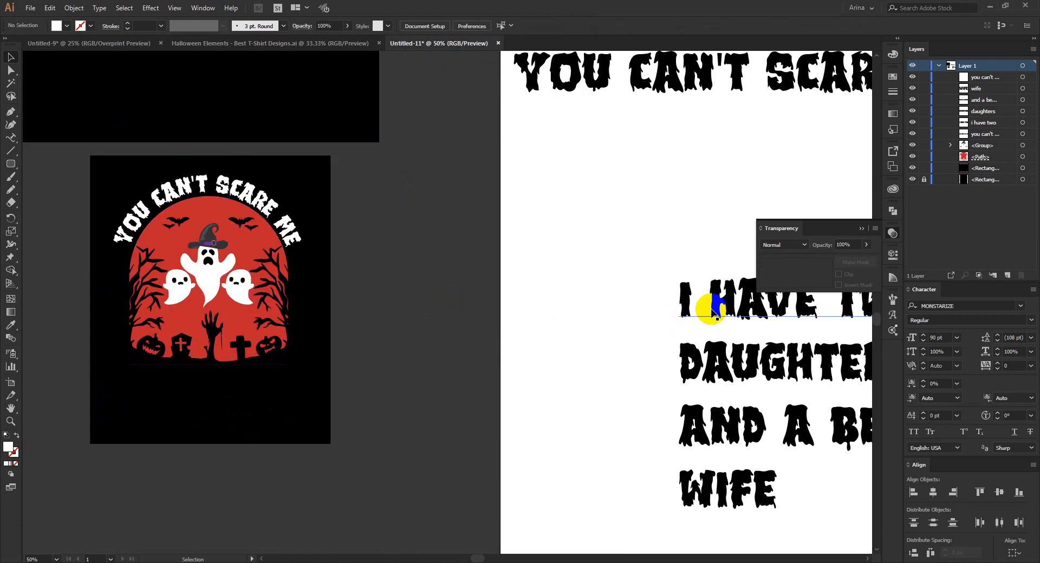
{"action": "scroll", "coordinate": [506, 291], "scroll_direction": "down", "scroll_amount": 1}
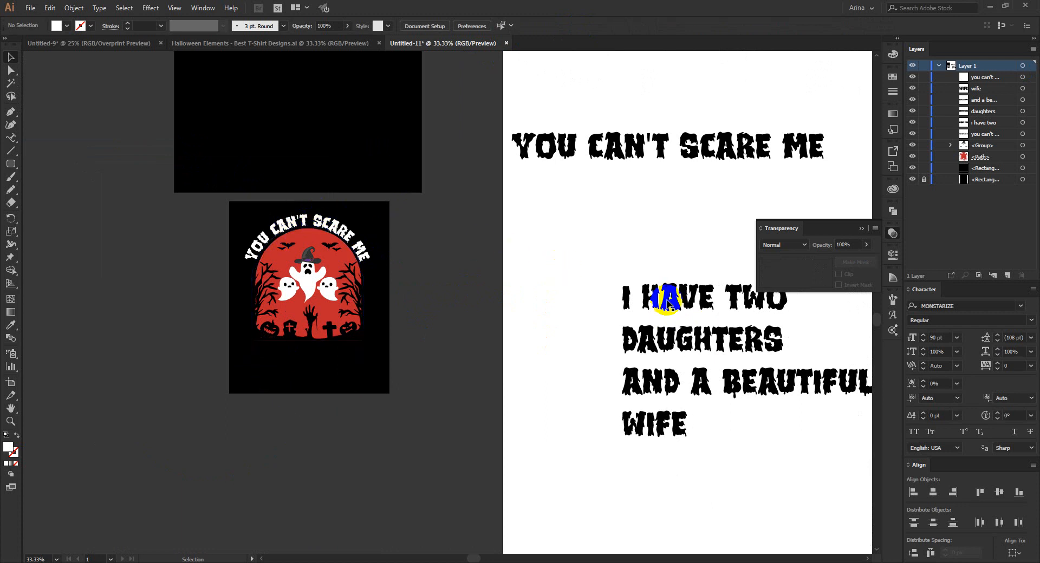
{"action": "left_click_drag", "start_coordinate": [670, 298], "coordinate": [289, 350]}
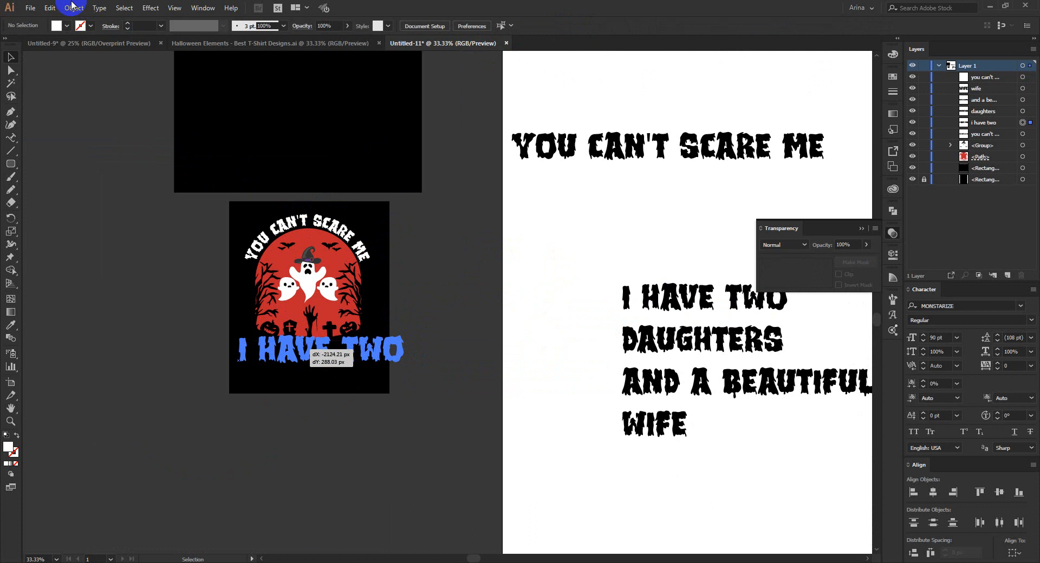
{"action": "left_click", "coordinate": [65, 27]}
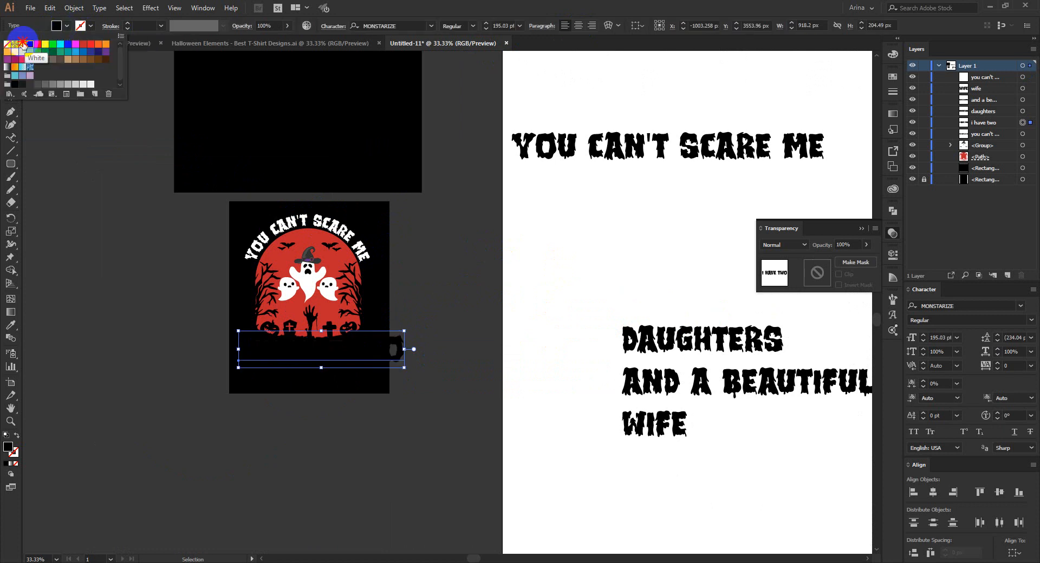
{"action": "left_click", "coordinate": [22, 45]}
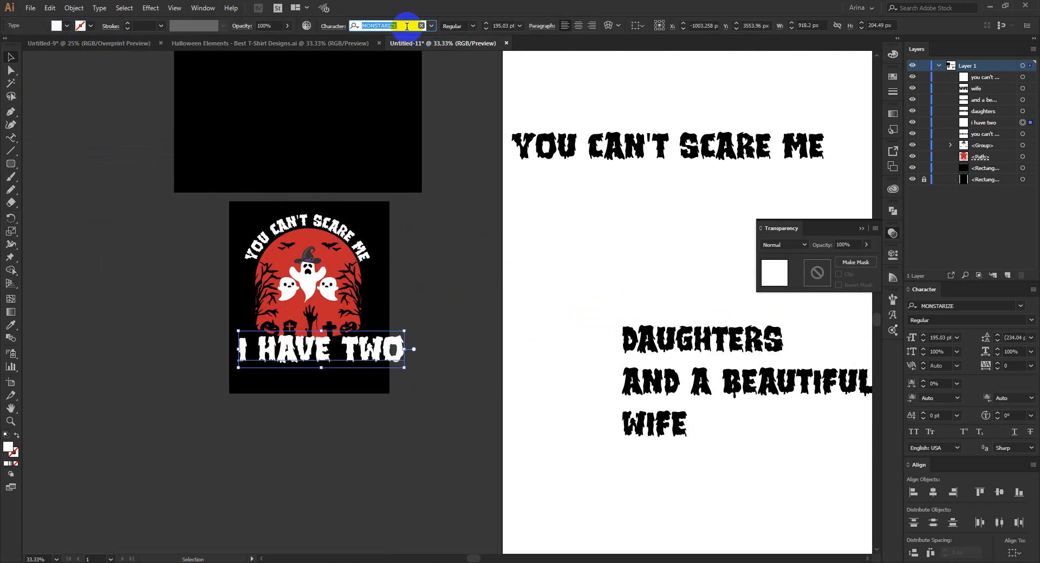
Set the "I have two" line in the Halloween Treats font and replace its pumpkin-shaped last letter with a capital O.
{"action": "type", "text": "hall"}
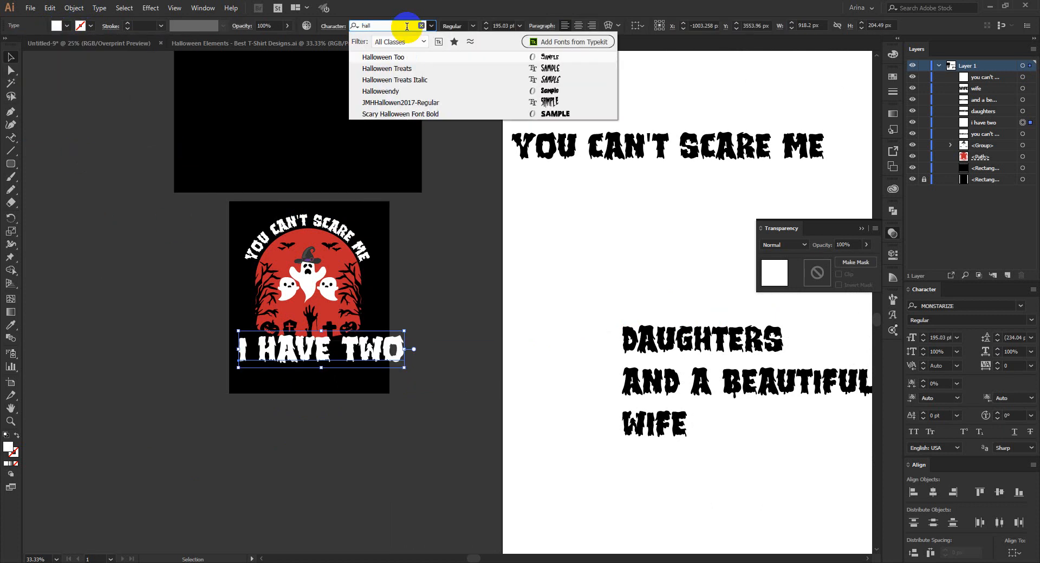
{"action": "left_click", "coordinate": [393, 82]}
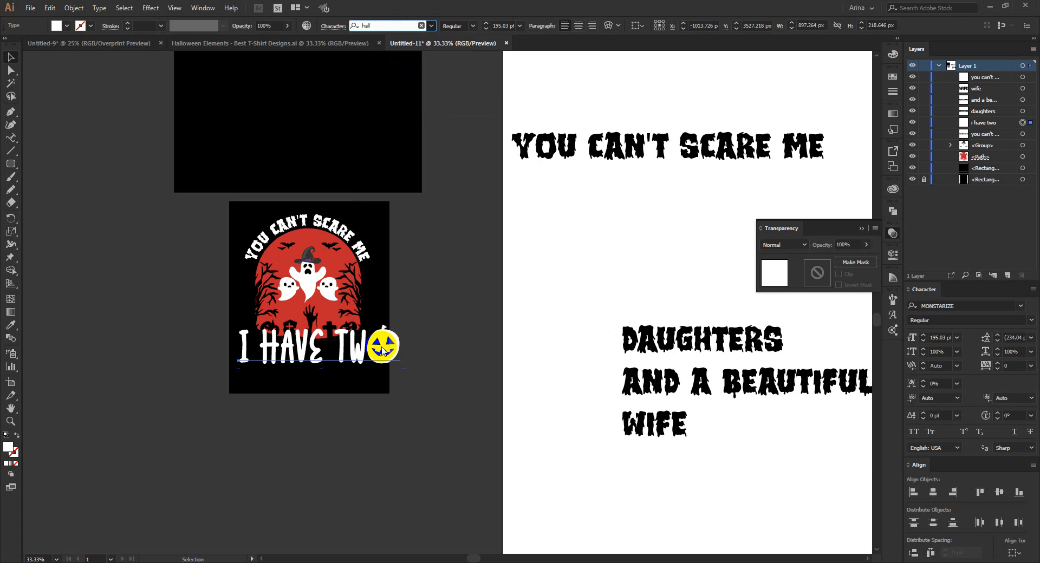
{"action": "double_click", "coordinate": [366, 348]}
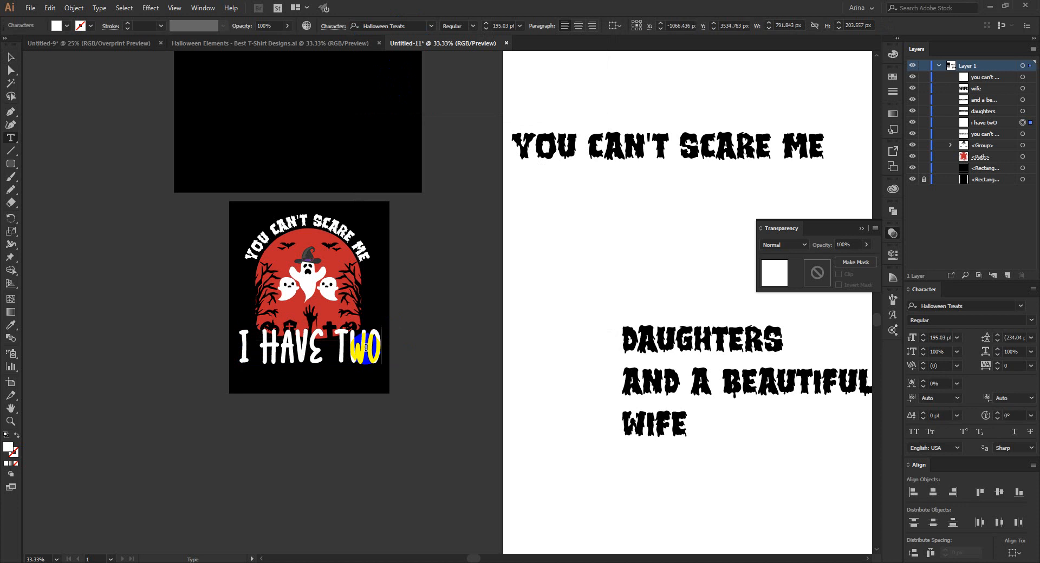
{"action": "left_click", "coordinate": [10, 56]}
Scale the "I have two" line down to about 78 pt and centre it directly below the graveyard.
{"action": "left_click", "coordinate": [346, 340]}
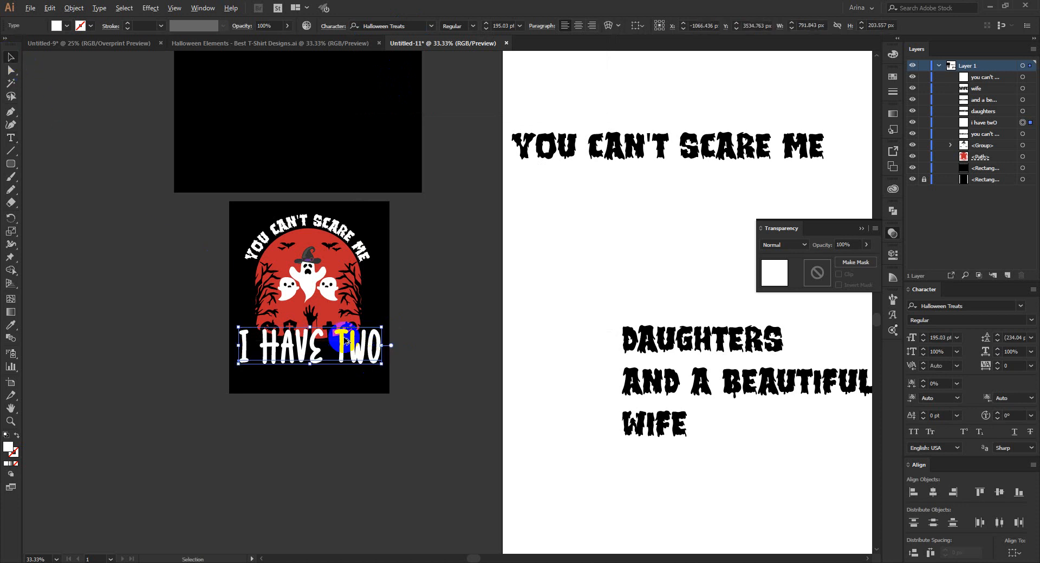
{"action": "scroll", "coordinate": [345, 339], "scroll_direction": "up", "scroll_amount": 3}
{"action": "left_click_drag", "start_coordinate": [418, 354], "coordinate": [333, 354]}
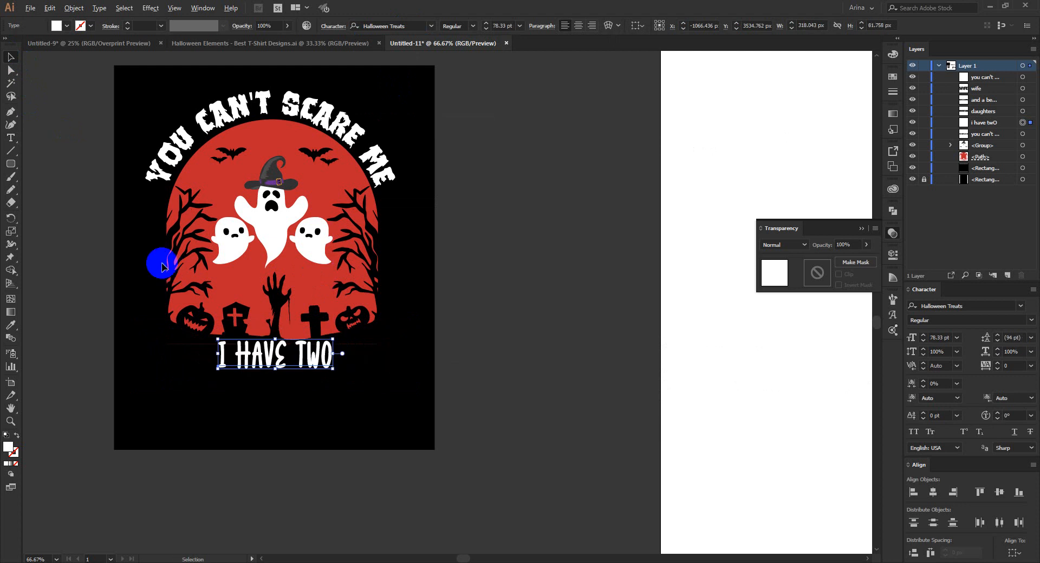
Place the "daughters" line in white directly below "I have two" and scale it down to about 115 pt.
{"action": "scroll", "coordinate": [162, 267], "scroll_direction": "down", "scroll_amount": 2}
{"action": "left_click_drag", "start_coordinate": [783, 327], "coordinate": [210, 377]}
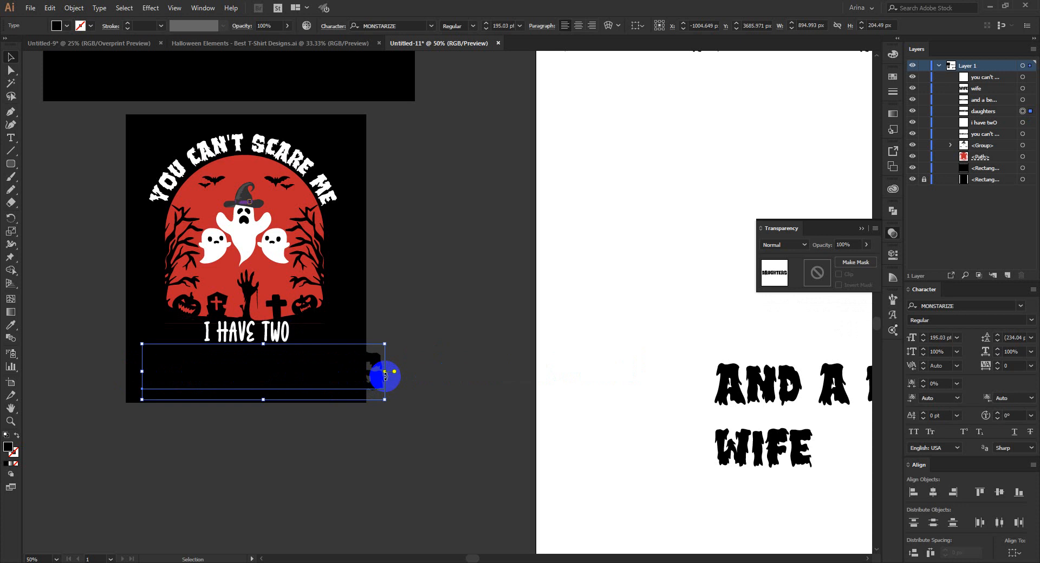
{"action": "left_click", "coordinate": [65, 25]}
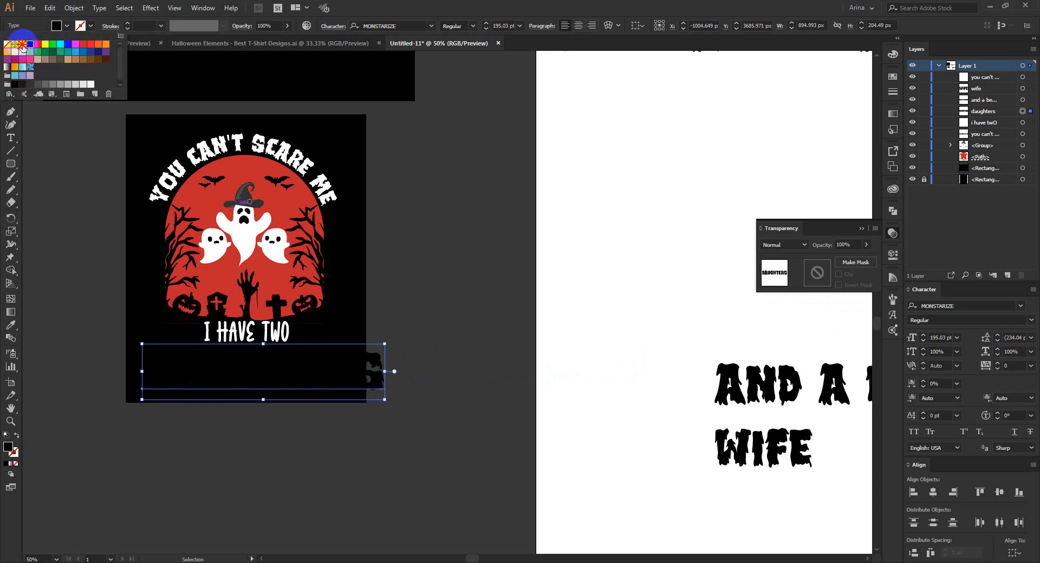
{"action": "left_click", "coordinate": [22, 46]}
{"action": "left_click_drag", "start_coordinate": [385, 374], "coordinate": [274, 354]}
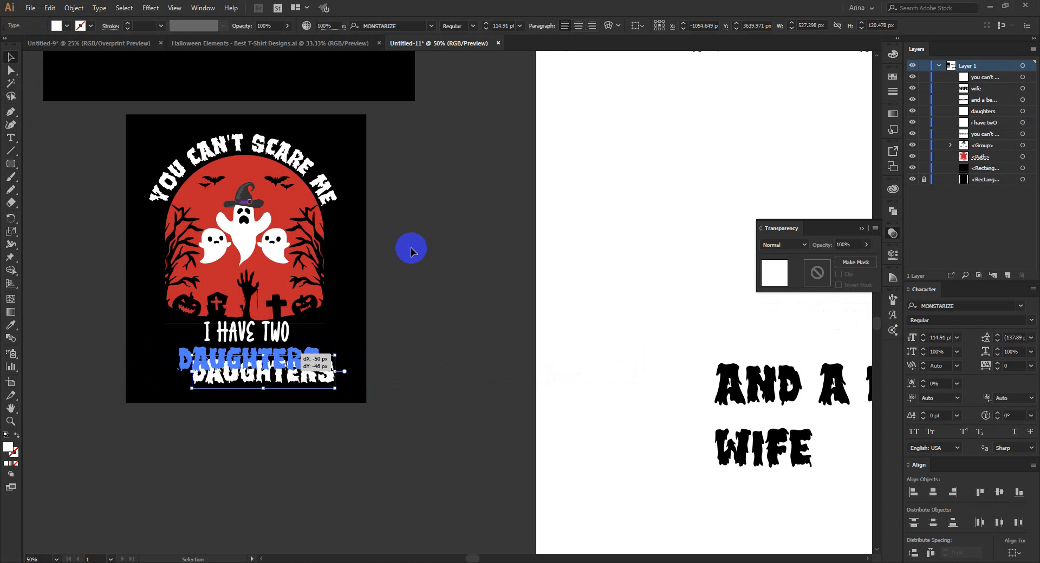
{"action": "left_click", "coordinate": [411, 248]}
Show the rulers and place vertical guides at the outer ends of the curved "You can't scare me" text.
{"action": "key", "text": "ctrl+r"}
{"action": "scroll", "coordinate": [48, 239], "scroll_direction": "up", "scroll_amount": 1}
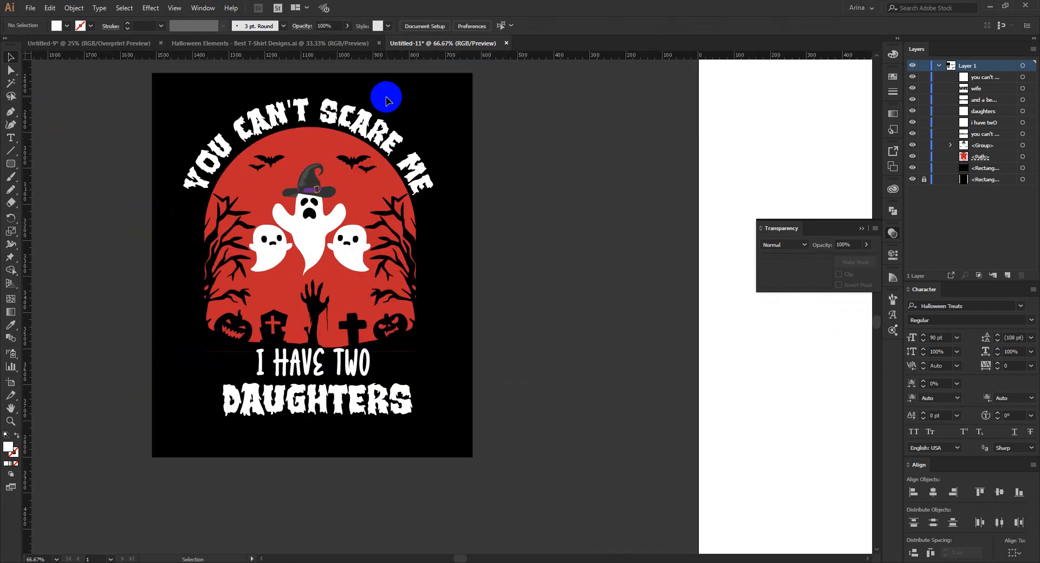
{"action": "left_click_drag", "start_coordinate": [448, 60], "coordinate": [434, 231]}
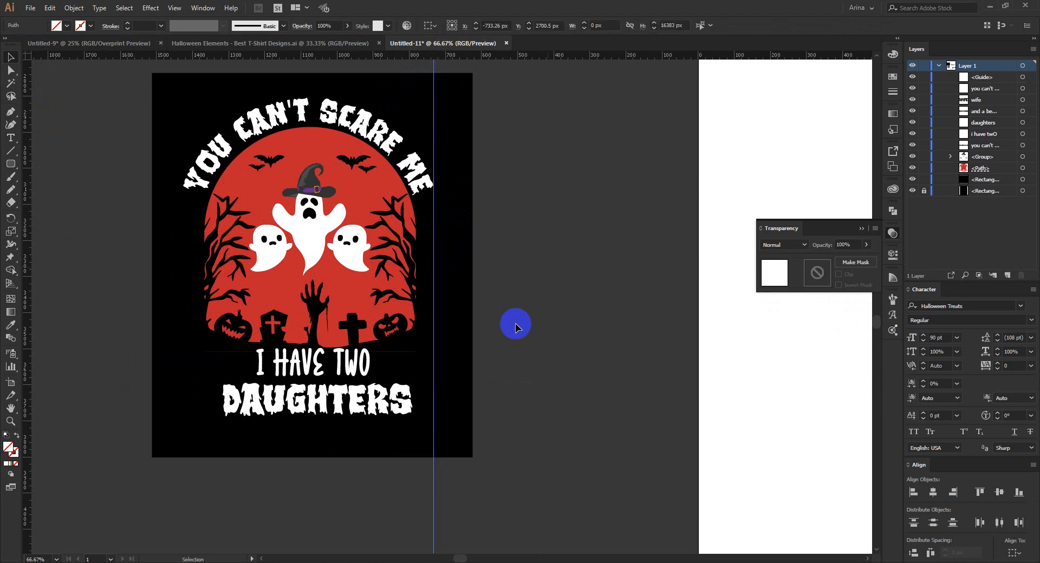
{"action": "left_click", "coordinate": [439, 498]}
{"action": "left_click_drag", "start_coordinate": [432, 490], "coordinate": [183, 498]}
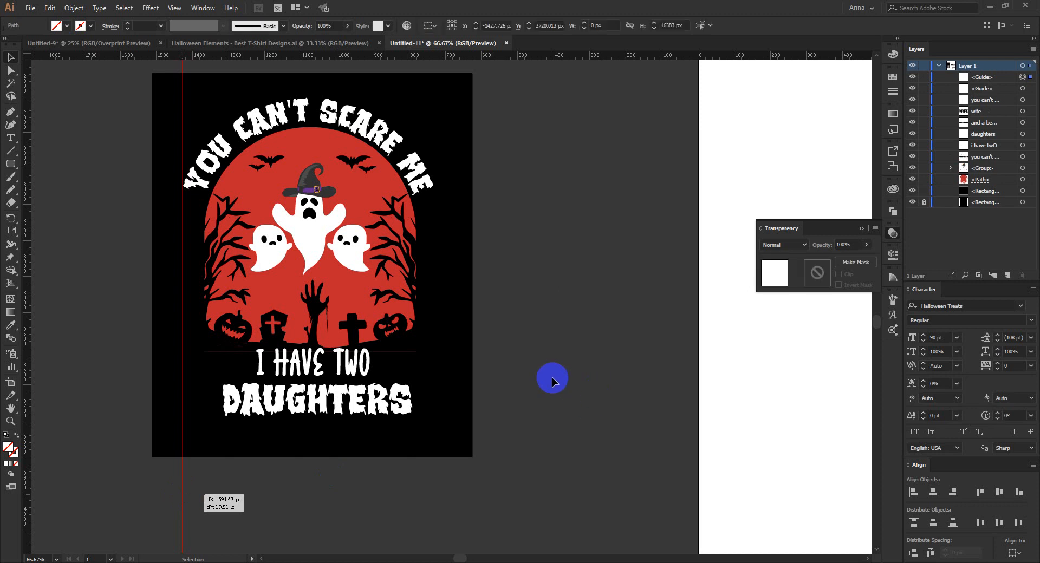
{"action": "left_click", "coordinate": [543, 352]}
Move the arch artwork and all its placed text lines up towards the black rectangle's upper edge.
{"action": "left_click_drag", "start_coordinate": [226, 81], "coordinate": [379, 432]}
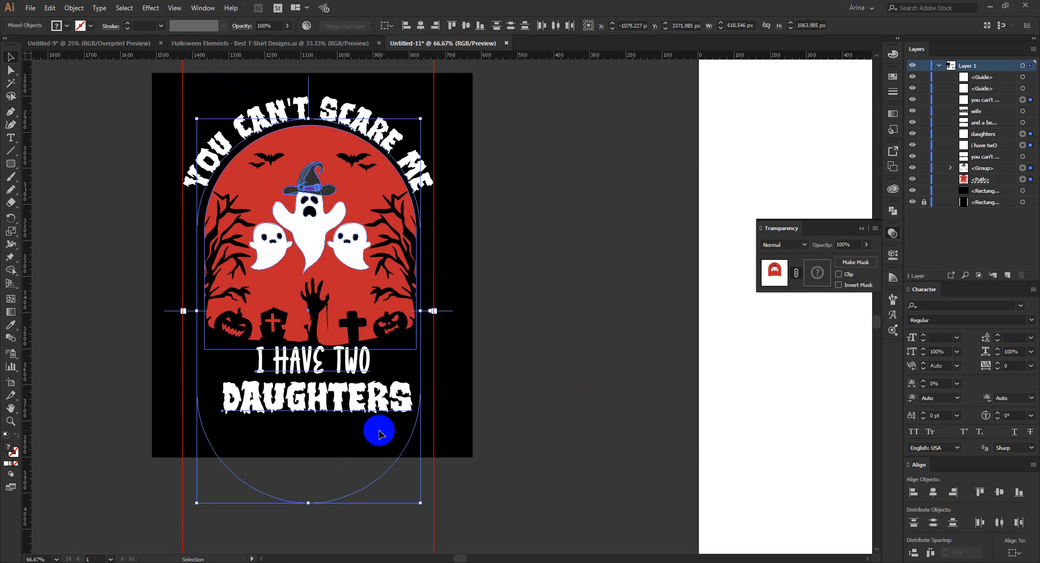
{"action": "key", "text": "shift+Up"}
{"action": "key", "text": "Up"}
{"action": "key", "text": "Up"}
{"action": "key", "text": "Up"}
{"action": "key", "text": "Up"}
{"action": "key", "text": "Up"}
{"action": "key", "text": "Up"}
{"action": "key", "text": "Up"}
{"action": "key", "text": "Up"}
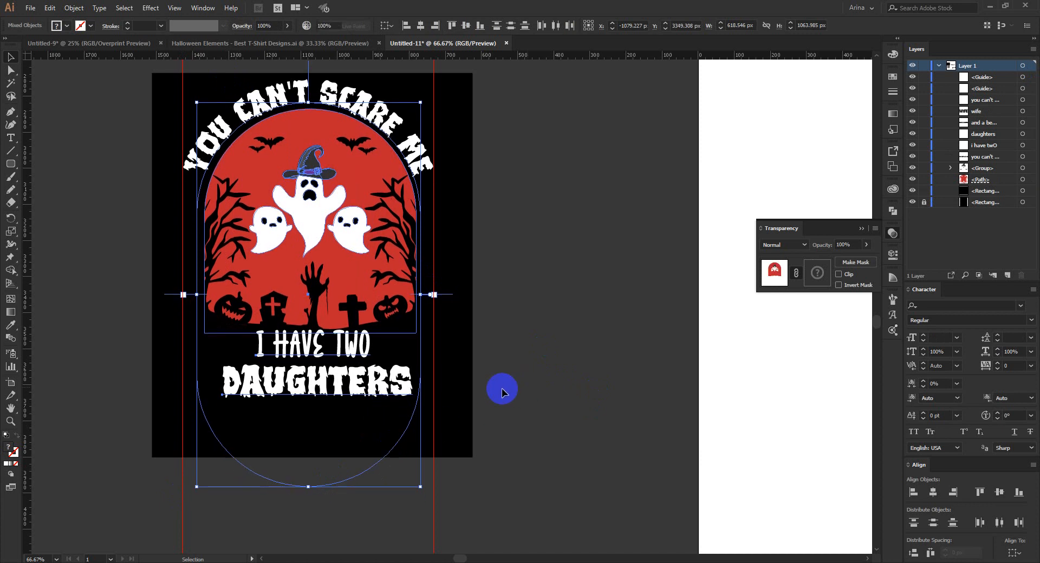
Group the three ghosts with the red graveyard arch.
{"action": "left_click", "coordinate": [325, 383]}
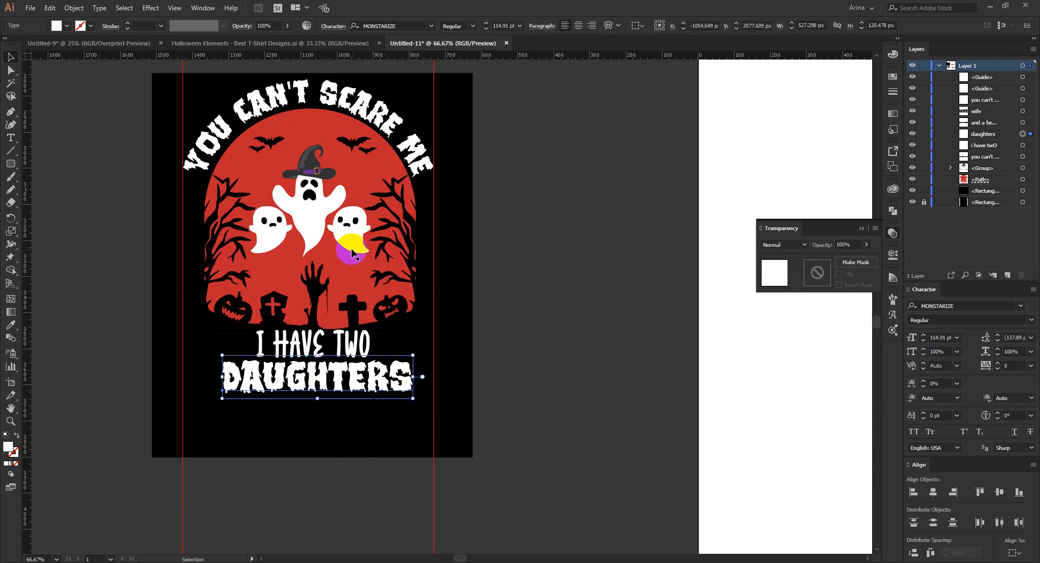
{"action": "left_click", "coordinate": [315, 210]}
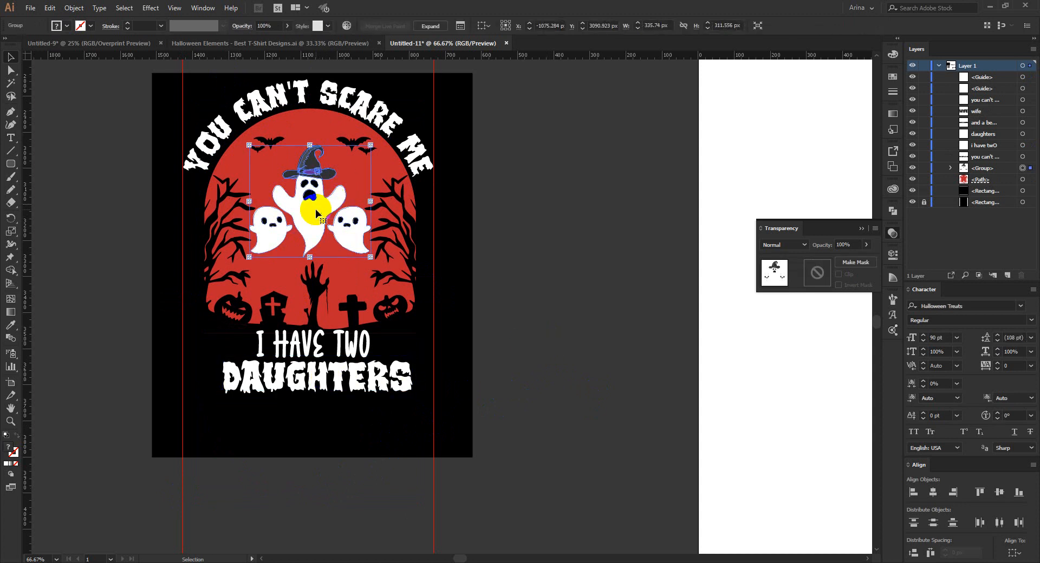
{"action": "left_click", "coordinate": [382, 181], "text": "shift"}
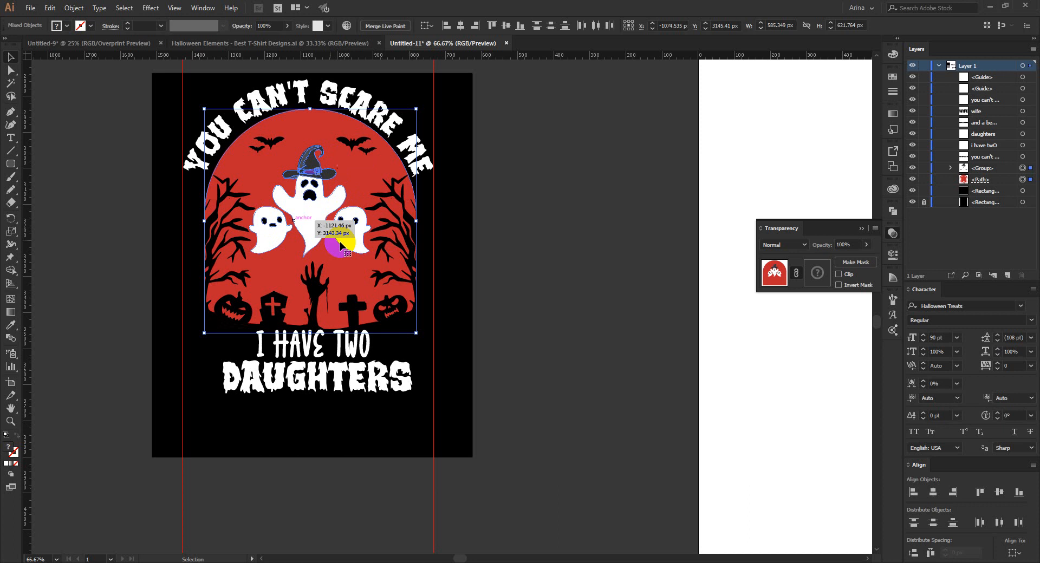
{"action": "key", "text": "ctrl+g"}
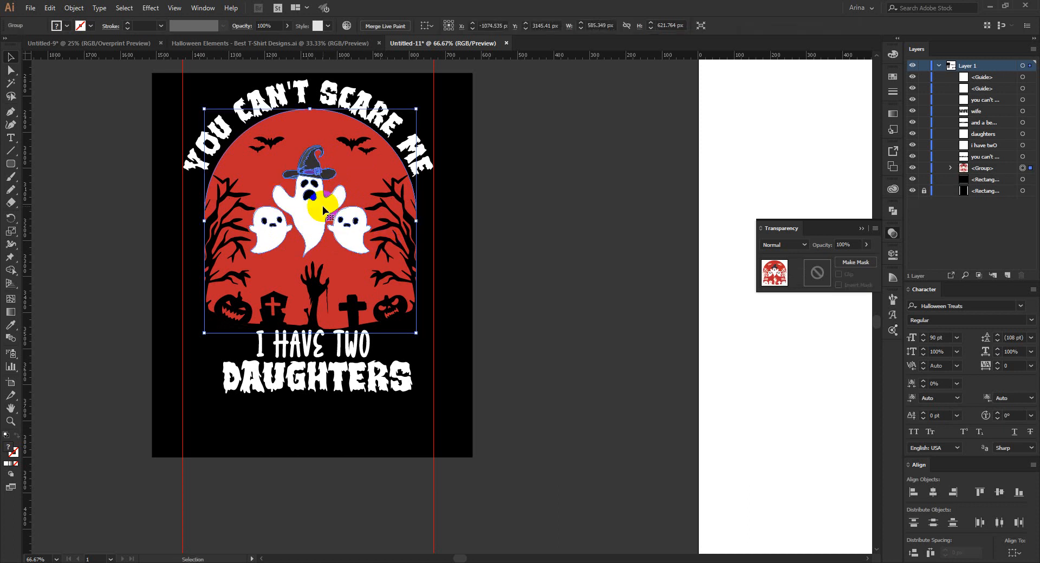
Centre-align the arch group and text lines horizontally, then nudge them left until the curved text fits between the guides.
{"action": "left_click_drag", "start_coordinate": [215, 69], "coordinate": [380, 449]}
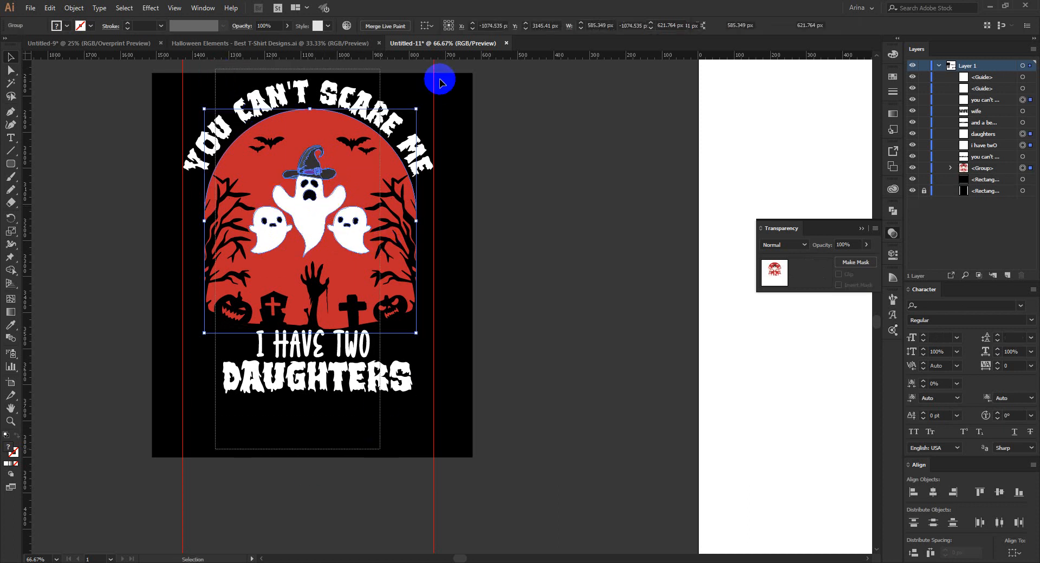
{"action": "left_click", "coordinate": [419, 27]}
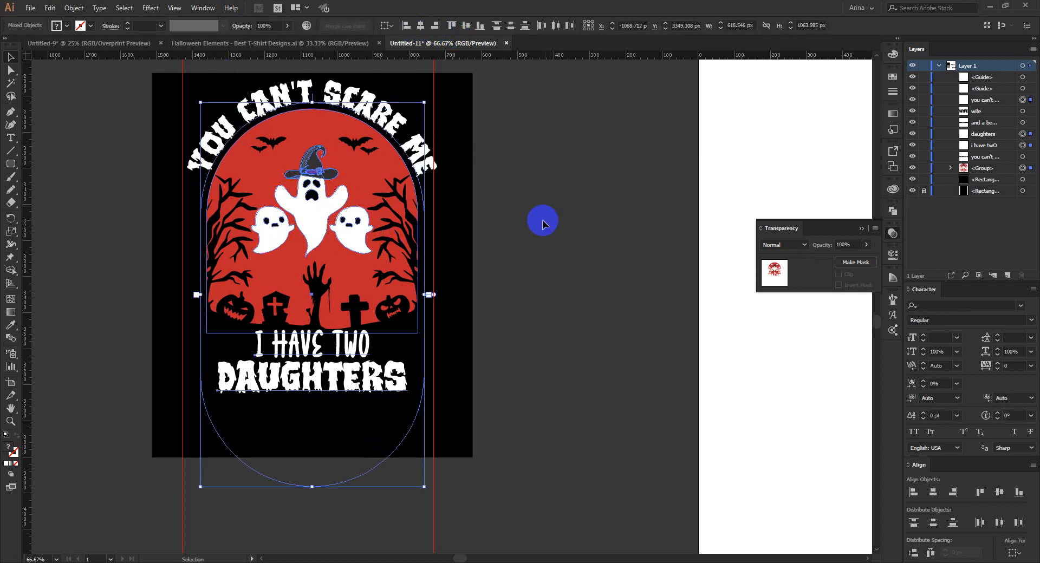
{"action": "left_click_drag", "start_coordinate": [251, 65], "coordinate": [352, 433]}
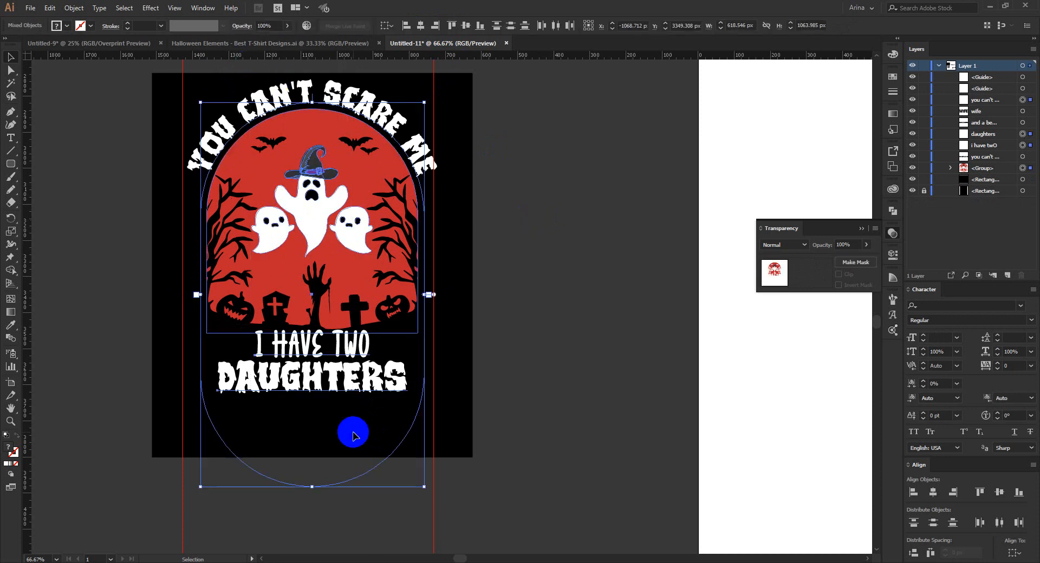
{"action": "key", "text": "Left"}
{"action": "key", "text": "Left"}
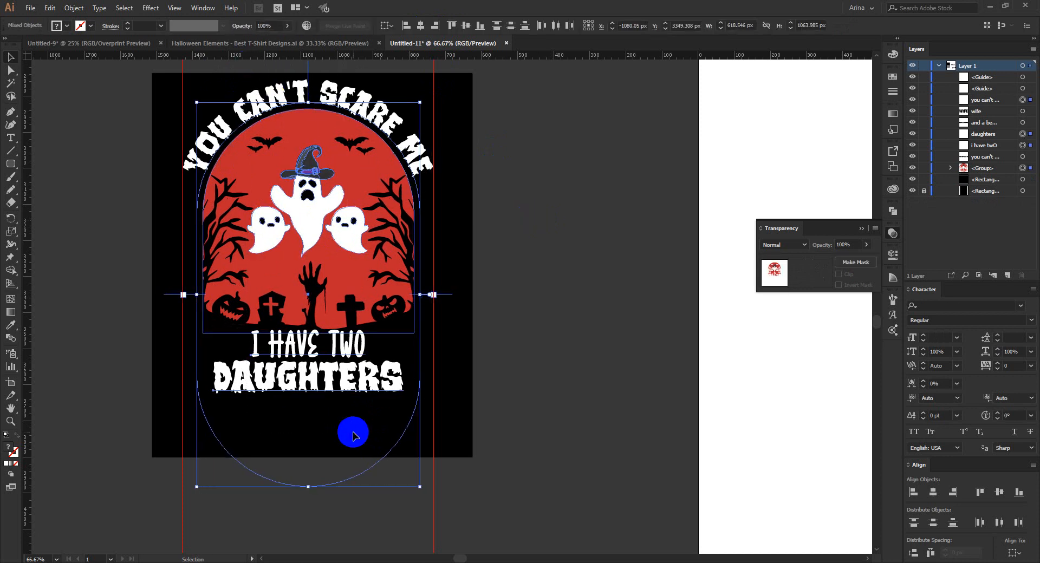
{"action": "left_click", "coordinate": [532, 318]}
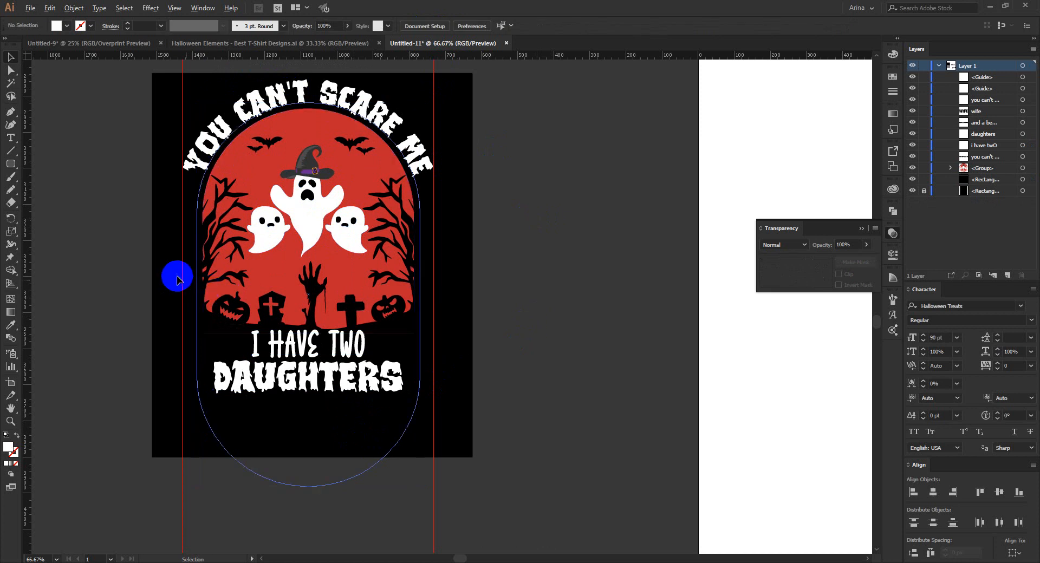
Place the "wife" line in white below "daughters", scaled down to about 139 pt with a gap between them.
{"action": "scroll", "coordinate": [174, 277], "scroll_direction": "down", "scroll_amount": 1}
{"action": "left_click_drag", "start_coordinate": [792, 448], "coordinate": [278, 385]}
{"action": "left_click", "coordinate": [65, 27]}
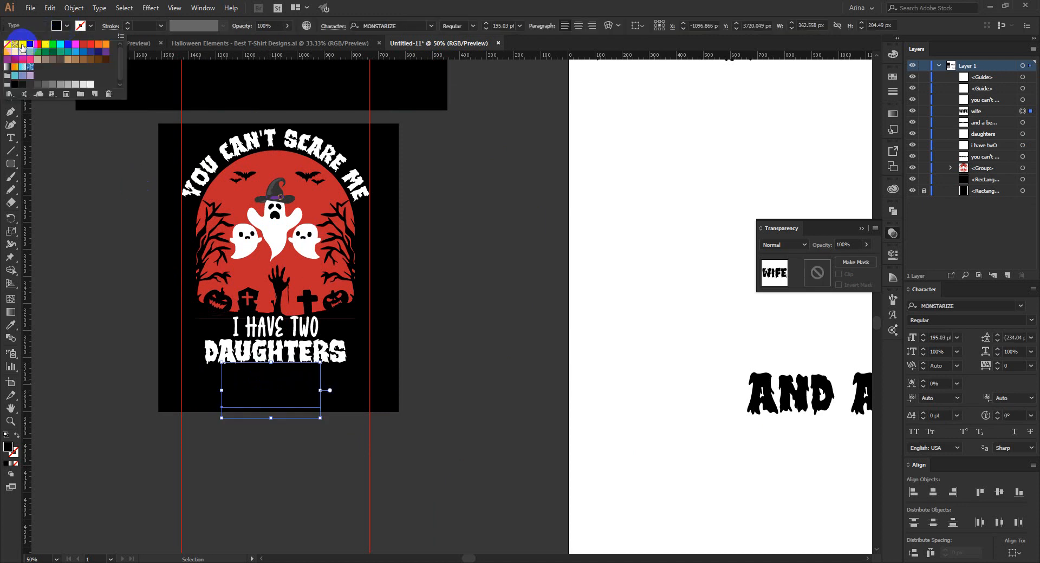
{"action": "left_click", "coordinate": [21, 46]}
{"action": "left_click", "coordinate": [115, 270]}
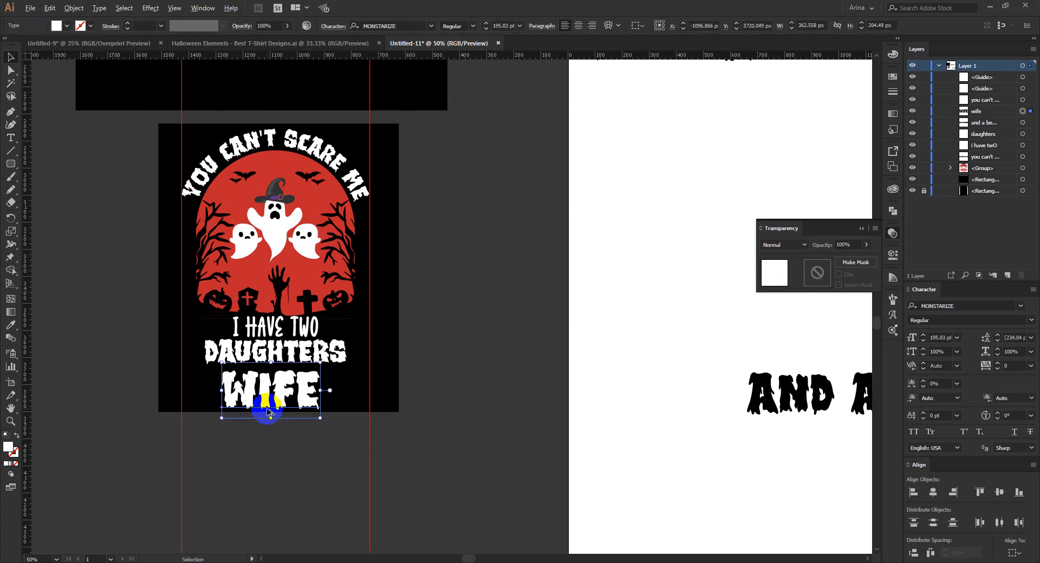
{"action": "scroll", "coordinate": [277, 388], "scroll_direction": "up", "scroll_amount": 1}
{"action": "left_click_drag", "start_coordinate": [273, 349], "coordinate": [283, 377]}
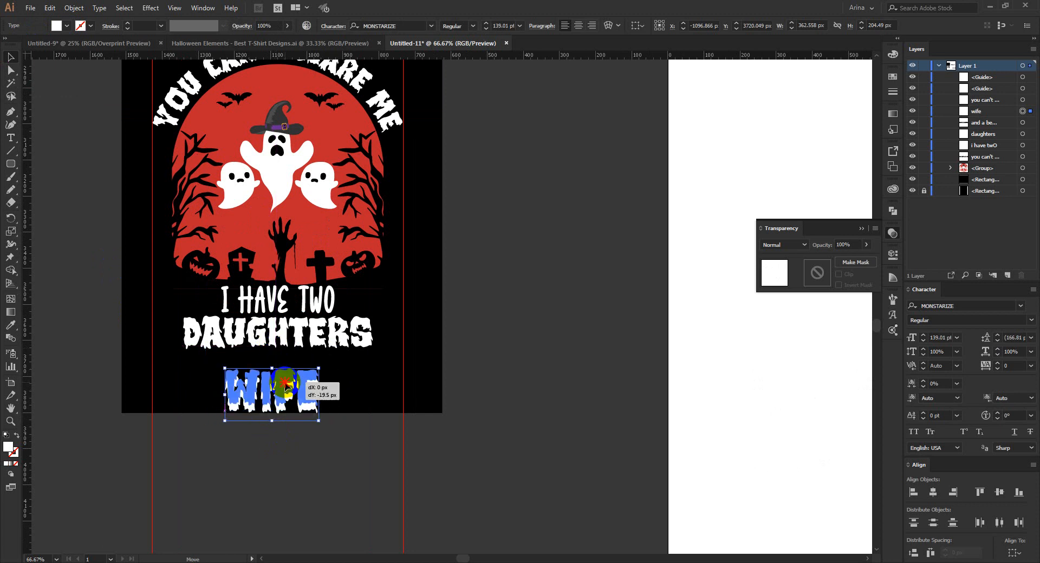
Move the "and a beautiful" line below the black rectangle and set it in the Anydore font with a white fill.
{"action": "scroll", "coordinate": [124, 282], "scroll_direction": "down", "scroll_amount": 1, "text": "alt"}
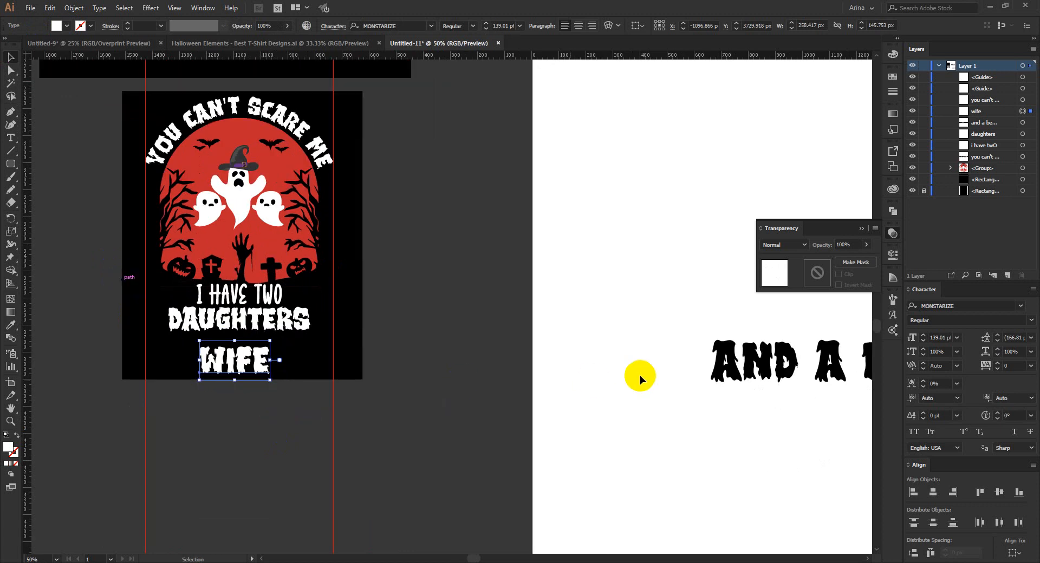
{"action": "left_click_drag", "start_coordinate": [708, 364], "coordinate": [232, 465]}
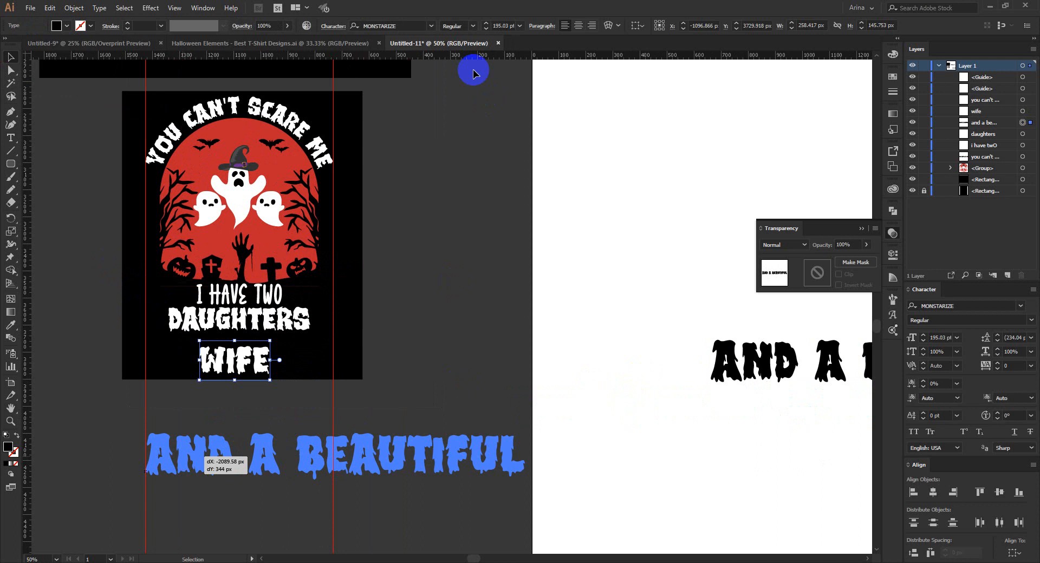
{"action": "left_click", "coordinate": [407, 24]}
{"action": "type", "text": "a"}
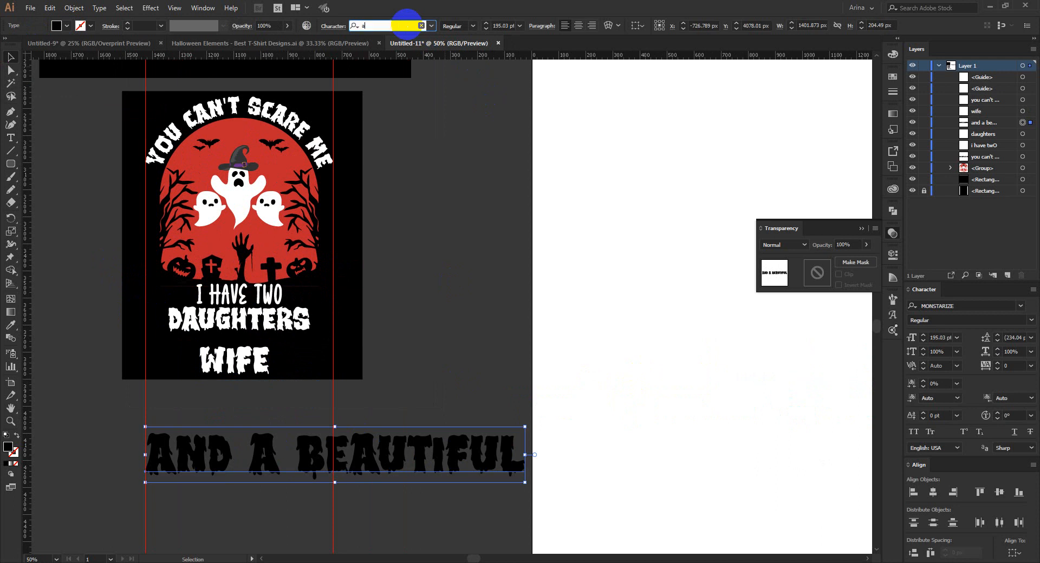
{"action": "type", "text": "ny"}
{"action": "left_click", "coordinate": [379, 56]}
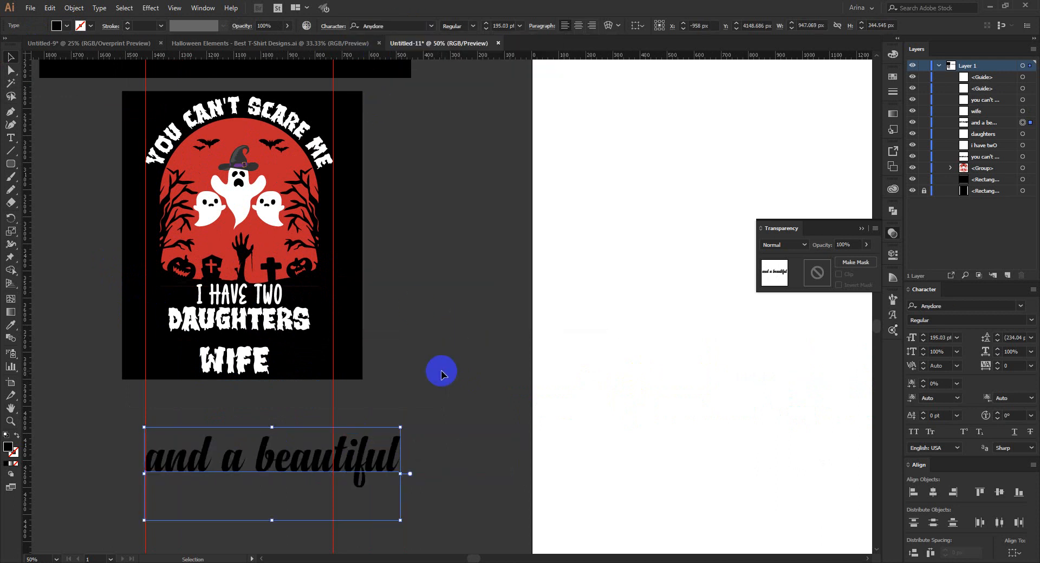
{"action": "left_click", "coordinate": [67, 27]}
{"action": "left_click", "coordinate": [22, 44]}
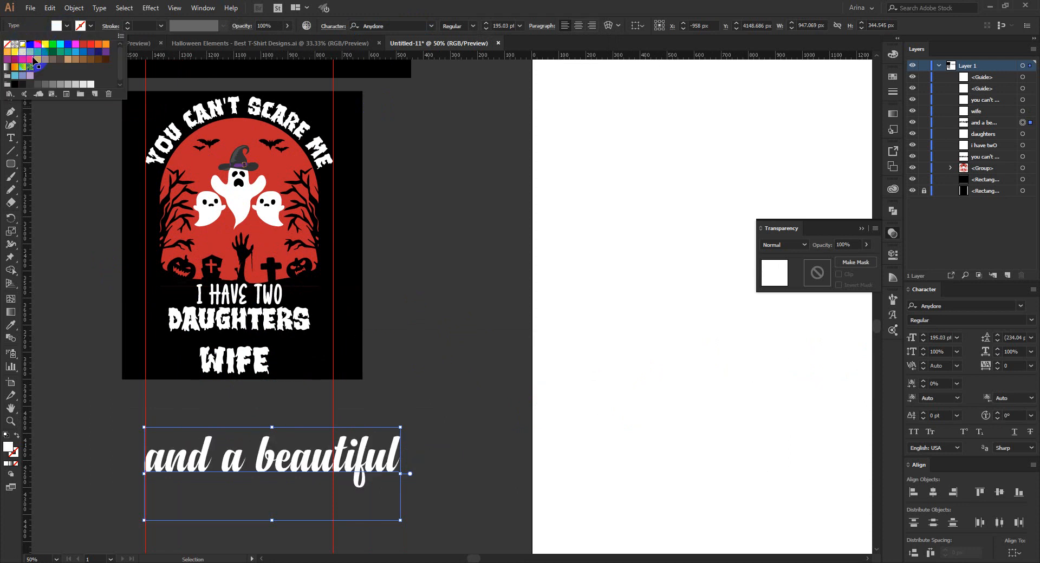
Scale the "and a beautiful" line down to about 95 pt and fit it between "daughters" and "wife".
{"action": "left_click_drag", "start_coordinate": [399, 474], "coordinate": [265, 339]}
{"action": "scroll", "coordinate": [236, 322], "scroll_direction": "up", "scroll_amount": 1}
{"action": "scroll", "coordinate": [234, 323], "scroll_direction": "up", "scroll_amount": 1}
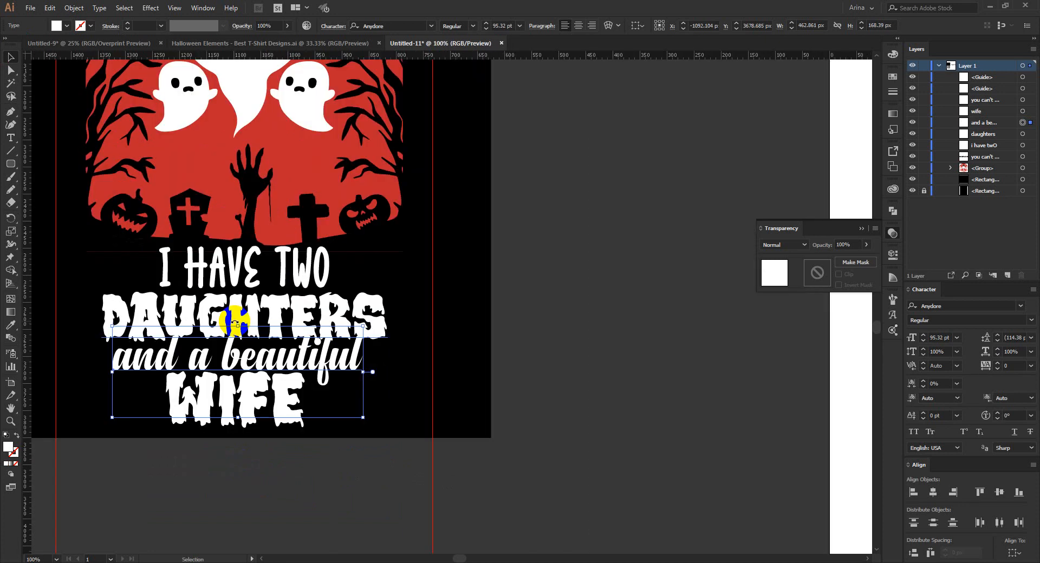
{"action": "left_click_drag", "start_coordinate": [313, 370], "coordinate": [313, 368]}
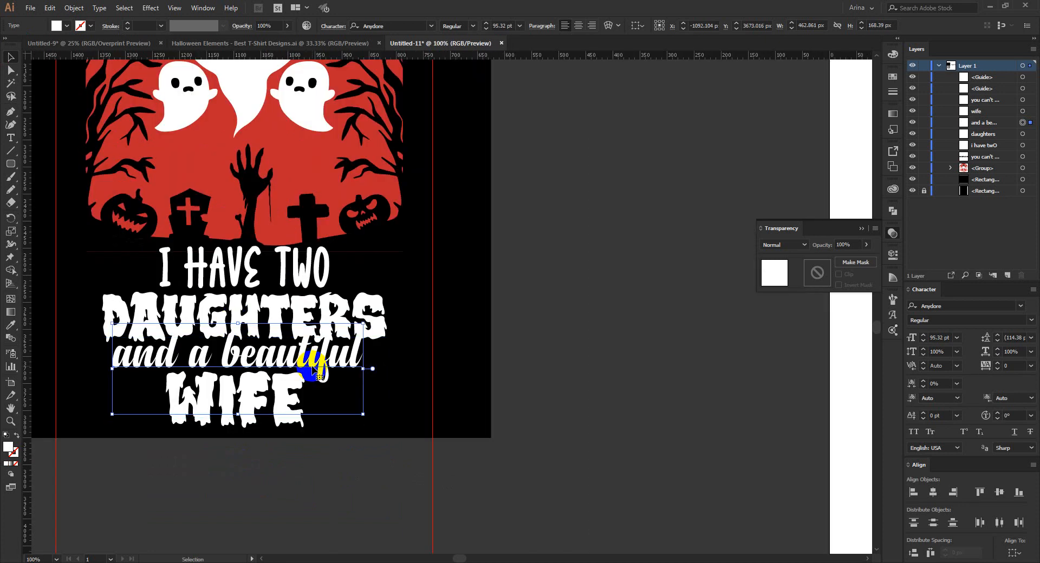
{"action": "scroll", "coordinate": [314, 370], "scroll_direction": "down", "scroll_amount": 1}
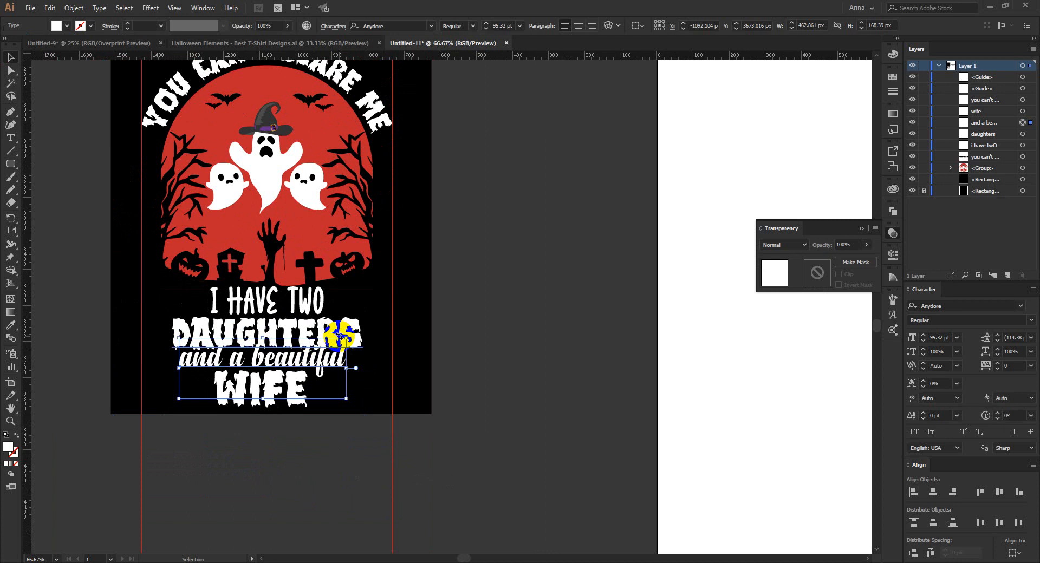
{"action": "scroll", "coordinate": [340, 336], "scroll_direction": "up", "scroll_amount": 1}
{"action": "scroll", "coordinate": [283, 345], "scroll_direction": "down", "scroll_amount": 1}
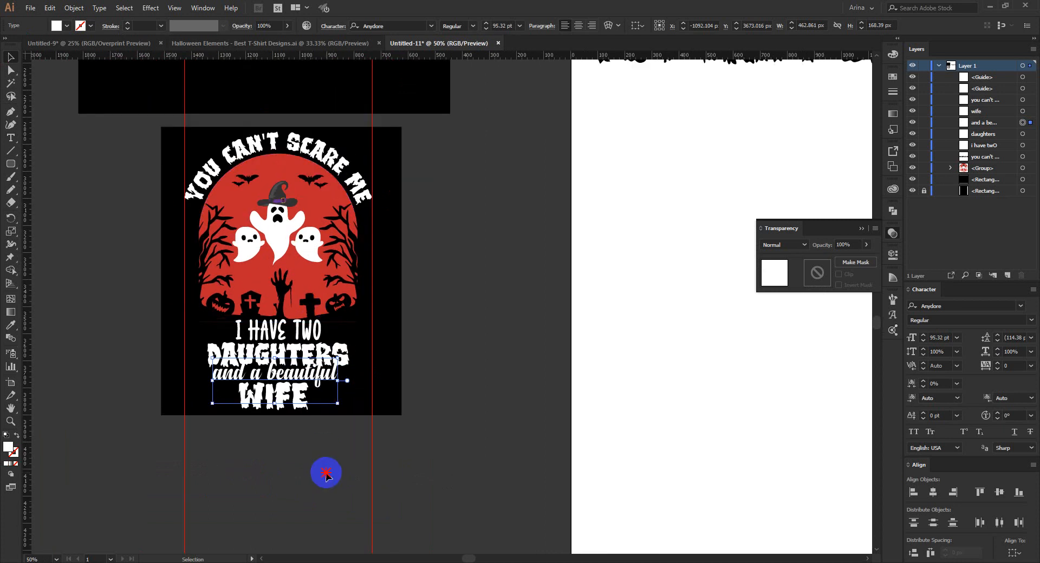
Centre-align the arch group and all text lines horizontally, then convert the five text lines to outlines.
{"action": "left_click_drag", "start_coordinate": [325, 474], "coordinate": [233, 116]}
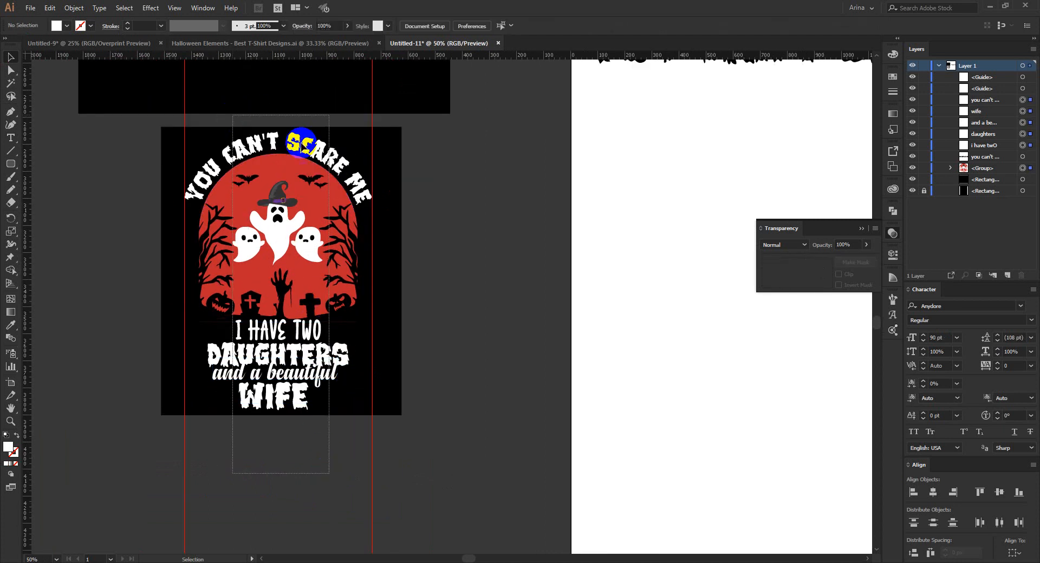
{"action": "left_click_drag", "start_coordinate": [302, 142], "coordinate": [365, 115]}
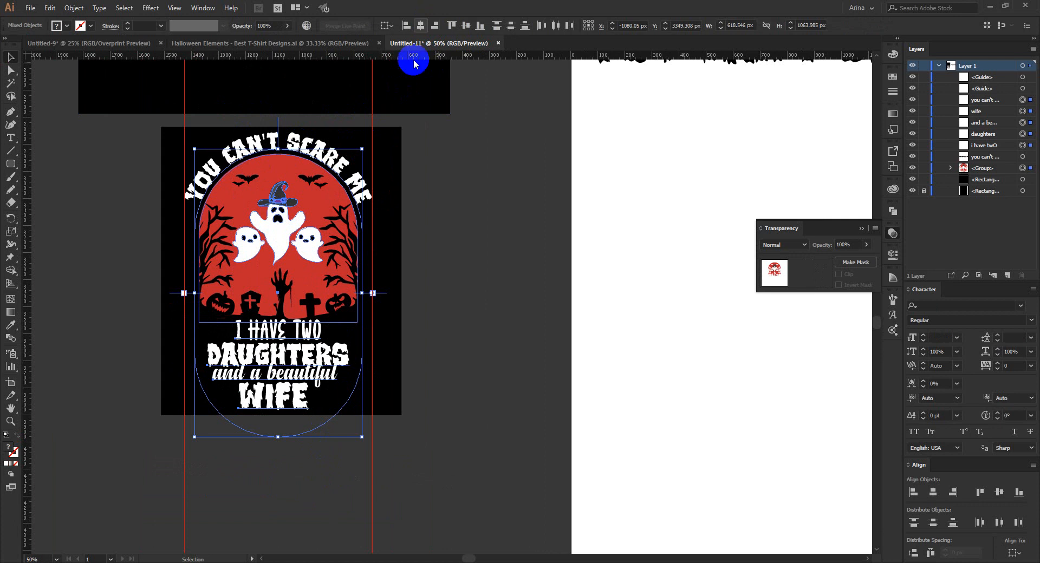
{"action": "left_click", "coordinate": [317, 217], "text": "shift"}
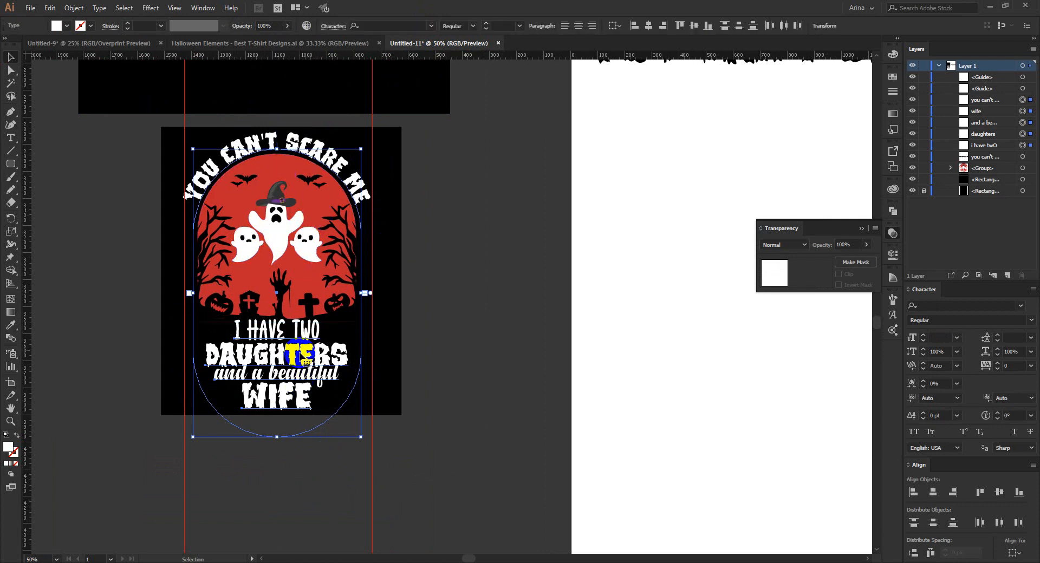
{"action": "right_click", "coordinate": [301, 350]}
{"action": "left_click", "coordinate": [331, 426]}
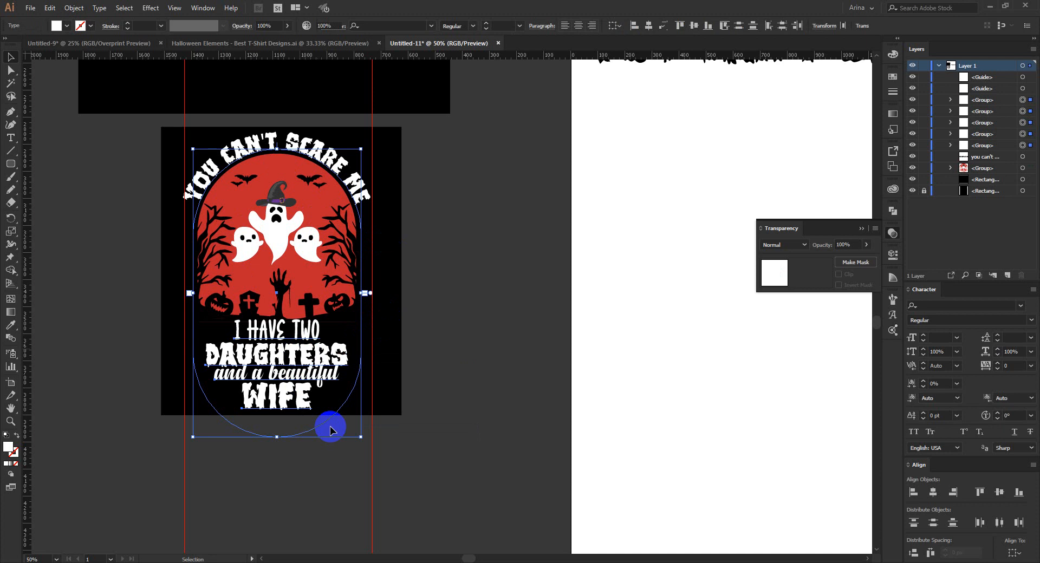
{"action": "left_click", "coordinate": [405, 228]}
{"action": "left_click", "coordinate": [318, 153]}
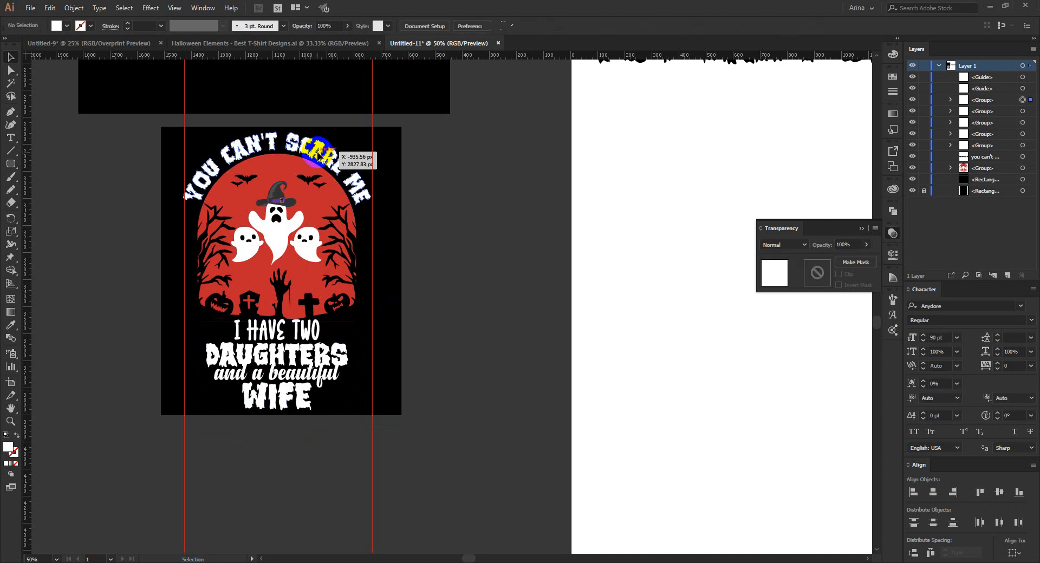
{"action": "left_click", "coordinate": [423, 210]}
{"action": "left_click", "coordinate": [323, 151]}
{"action": "left_click", "coordinate": [464, 235]}
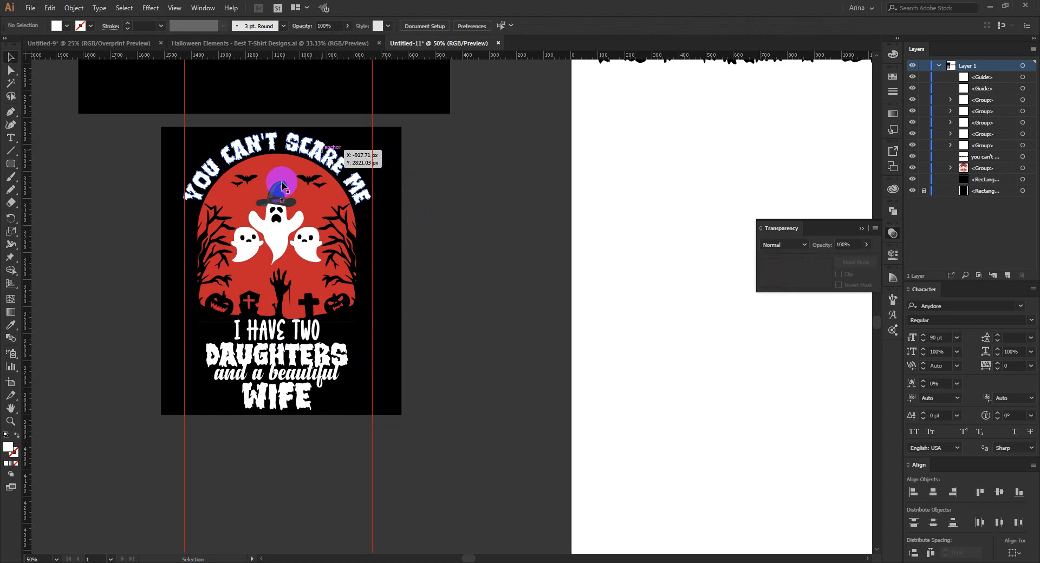
Nudge the "and a beautiful" line slightly down between "daughters" and "wife".
{"action": "scroll", "coordinate": [243, 241], "scroll_direction": "up", "scroll_amount": 1}
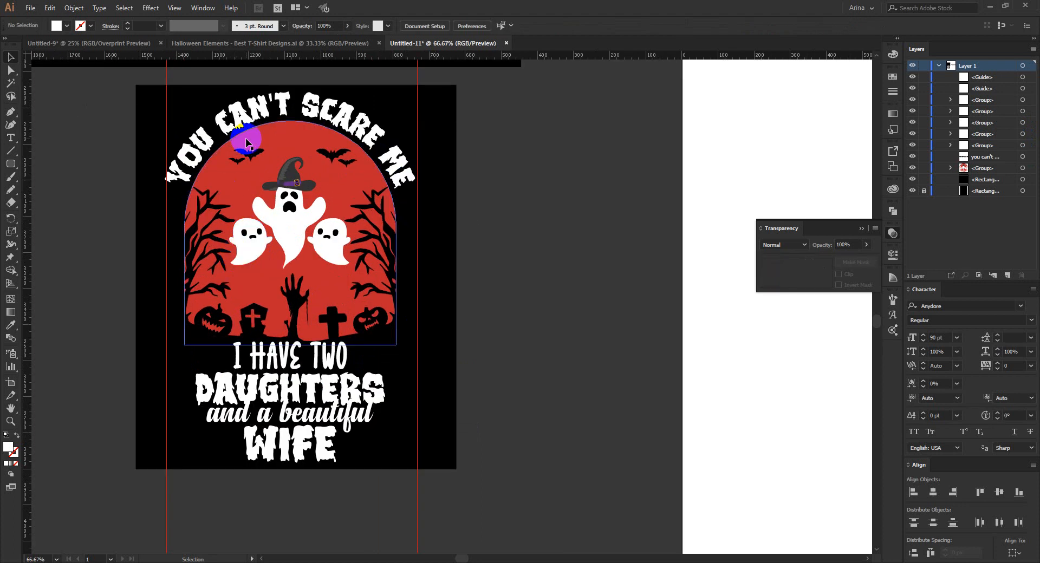
{"action": "left_click", "coordinate": [297, 366]}
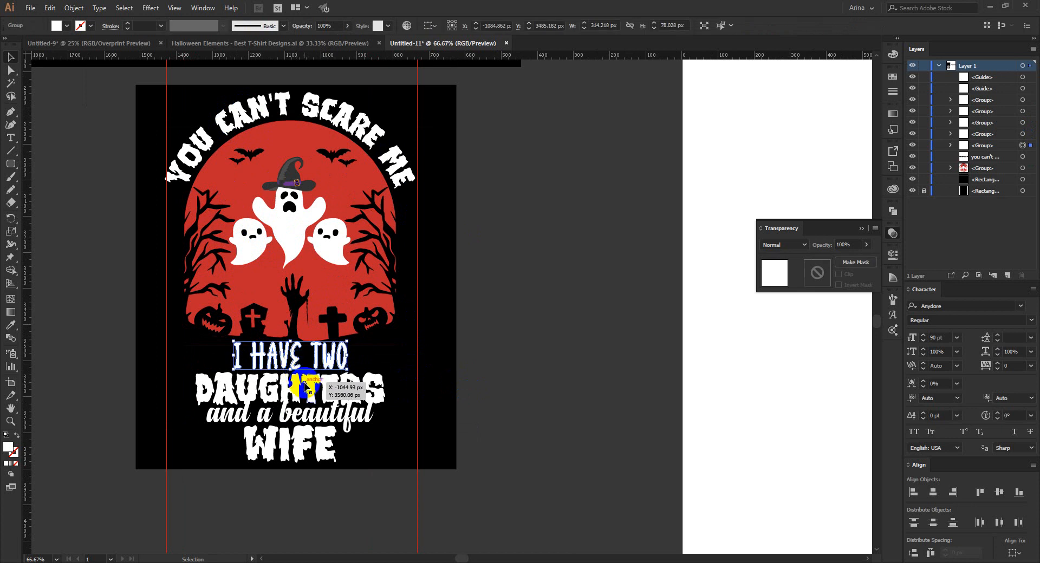
{"action": "left_click", "coordinate": [307, 422]}
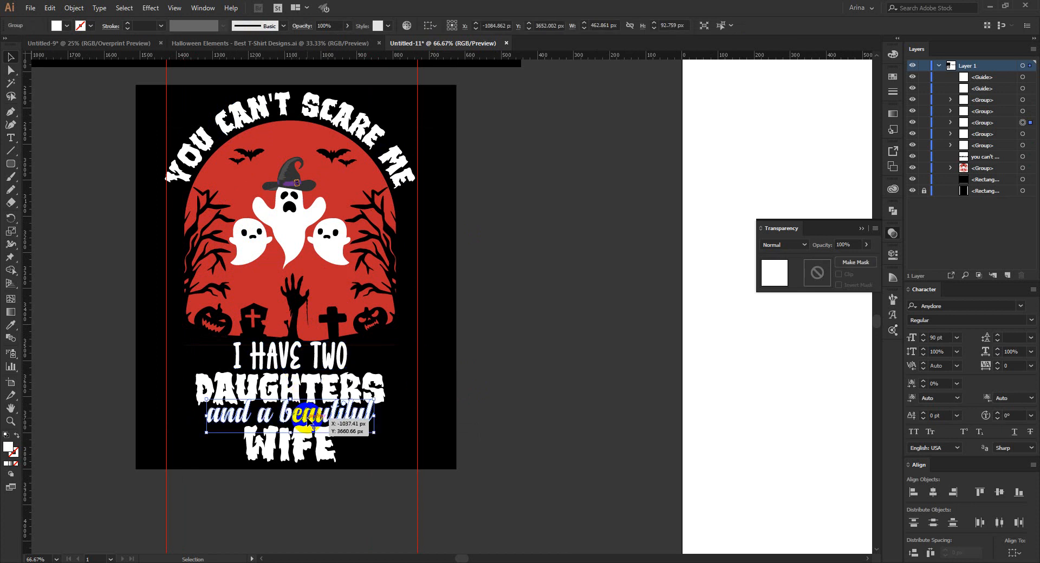
{"action": "left_click_drag", "start_coordinate": [308, 422], "coordinate": [307, 424]}
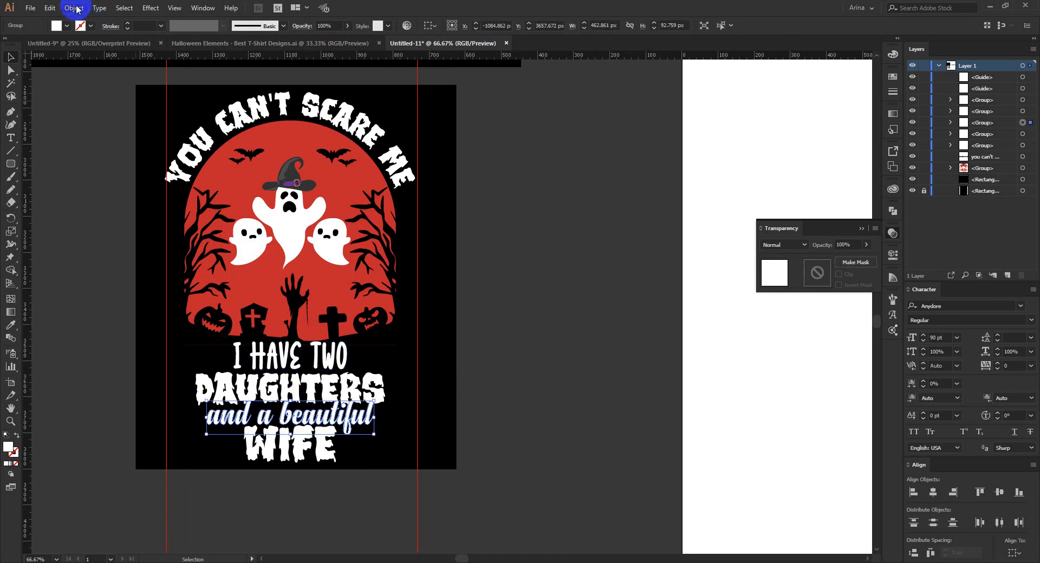
Try to offset the "and a beautiful" outlines by 5 px.
{"action": "left_click", "coordinate": [74, 8]}
{"action": "mouse_move", "coordinate": [193, 258]}
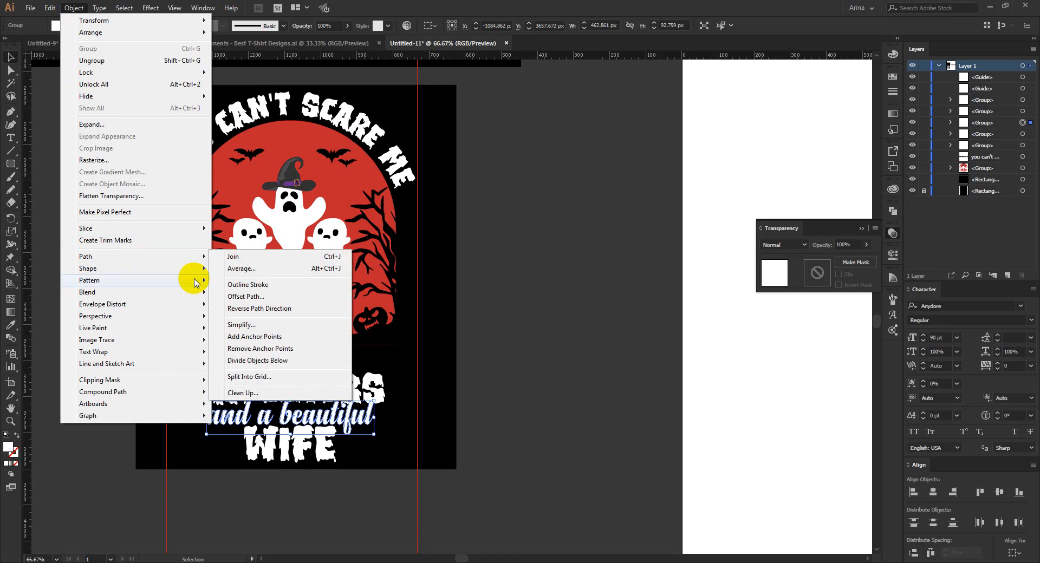
{"action": "left_click", "coordinate": [241, 297]}
{"action": "type", "text": "9"}
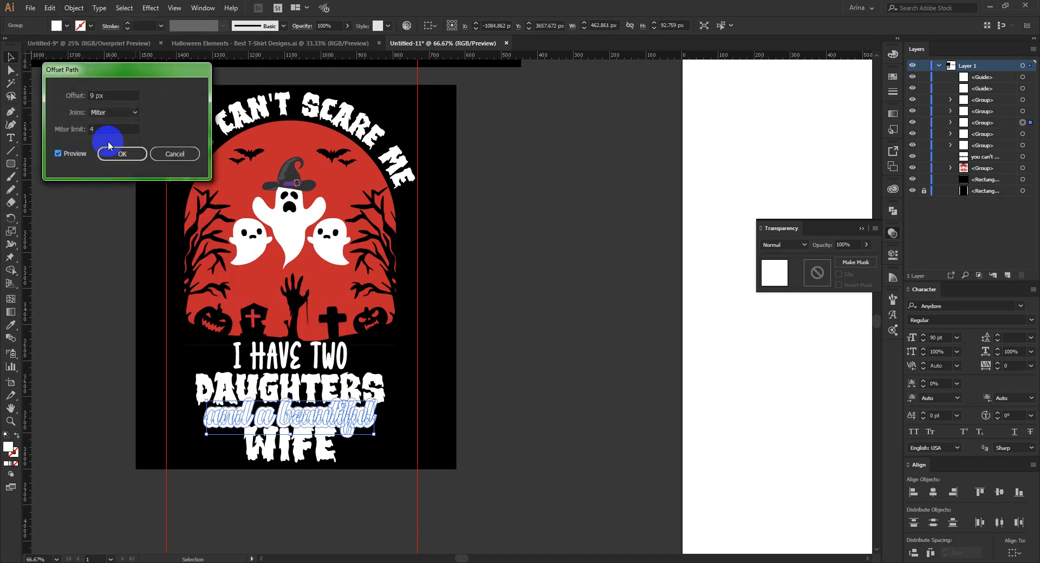
{"action": "double_click", "coordinate": [130, 96]}
{"action": "type", "text": "6"}
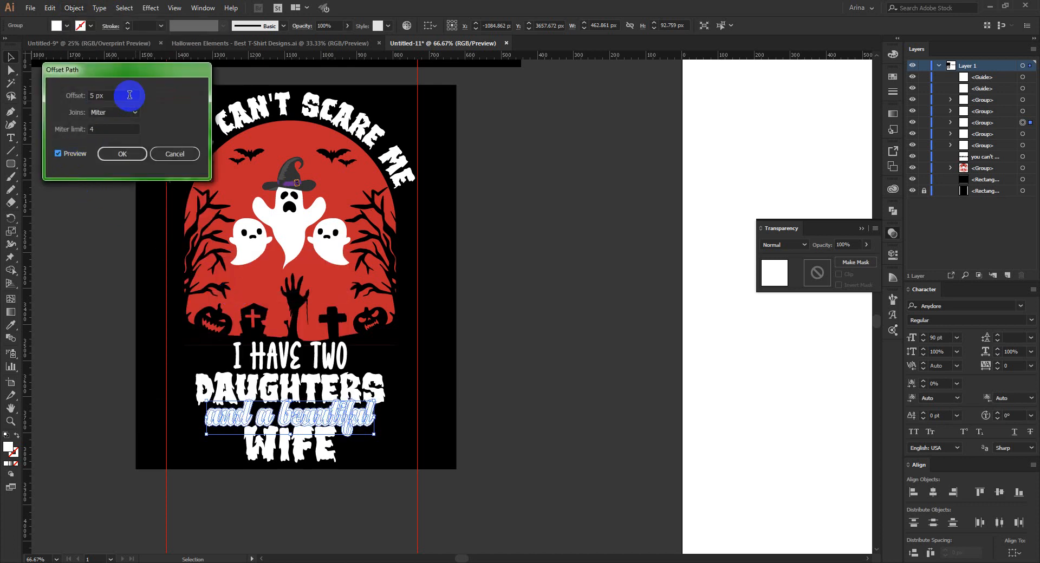
{"action": "scroll", "coordinate": [130, 95], "scroll_direction": "down", "scroll_amount": 1}
{"action": "scroll", "coordinate": [130, 95], "scroll_direction": "up", "scroll_amount": 1}
{"action": "left_click", "coordinate": [119, 153]}
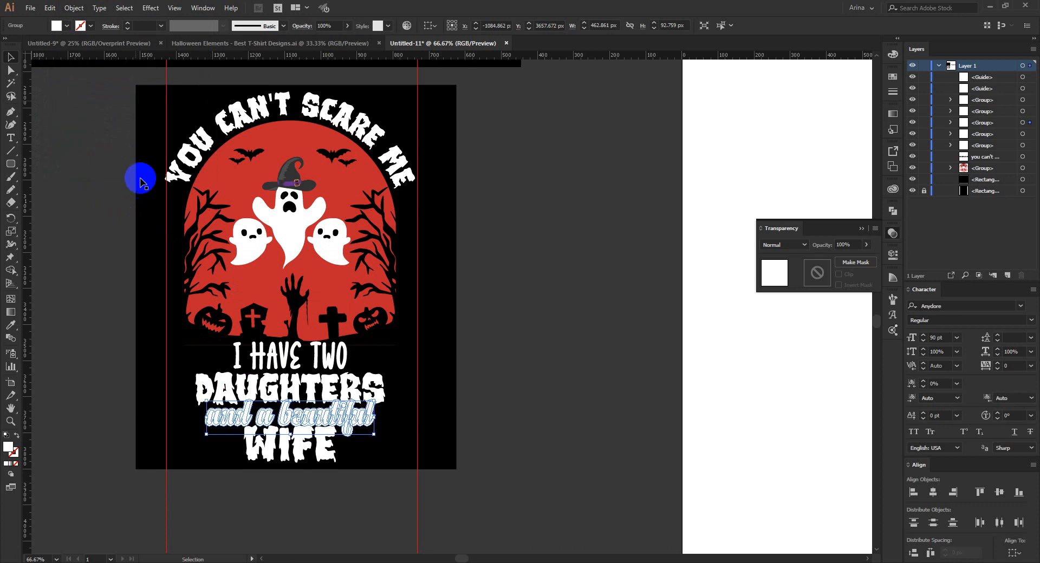
{"action": "left_click", "coordinate": [445, 451]}
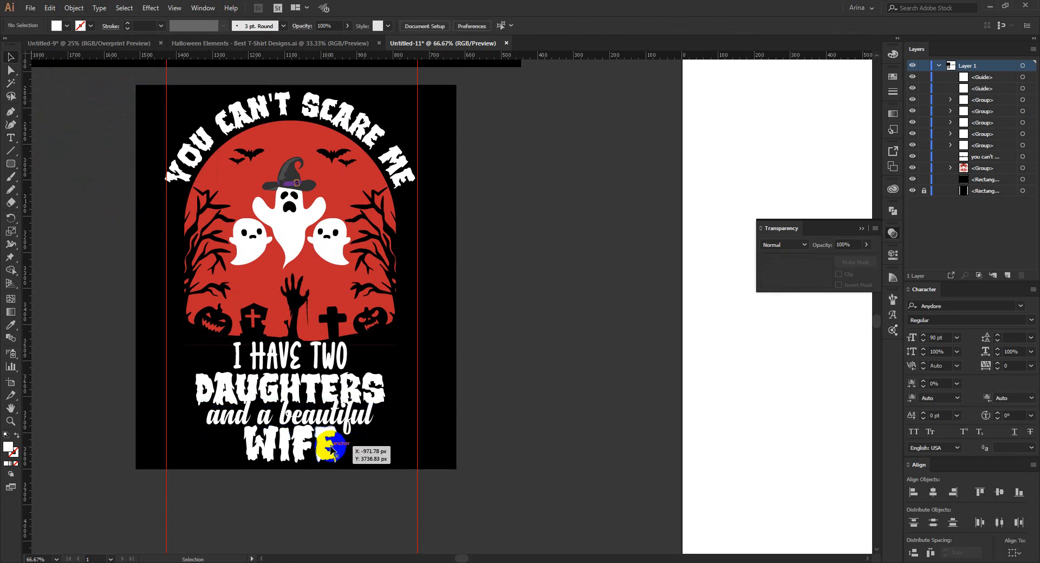
{"action": "left_click", "coordinate": [234, 562]}
{"action": "left_click_drag", "start_coordinate": [228, 512], "coordinate": [230, 502]}
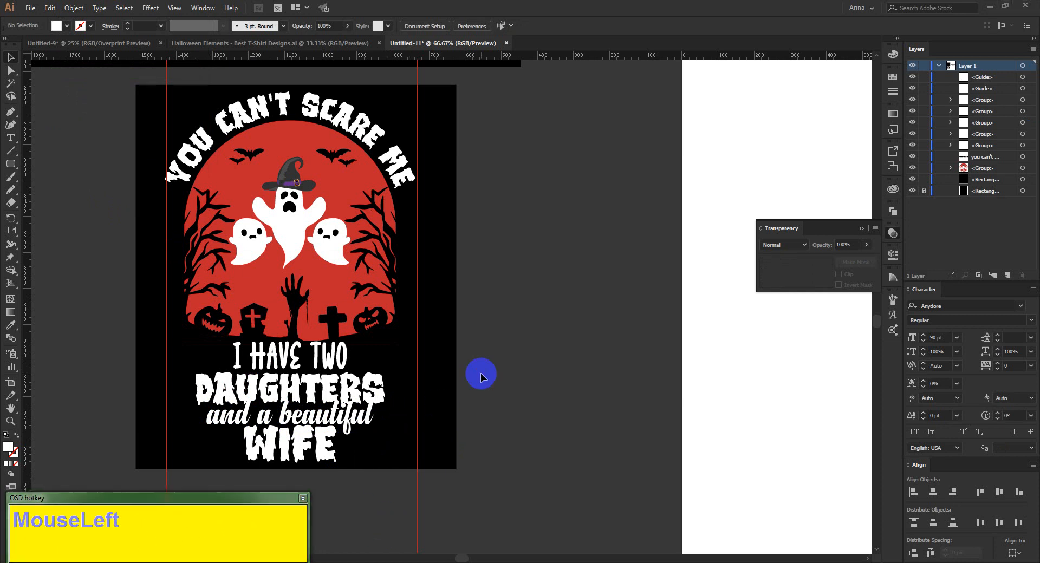
Apply Offset Path to the "and a beautiful" outlines with a 5 px offset and miter joins.
{"action": "left_click_drag", "start_coordinate": [481, 335], "coordinate": [597, 337]}
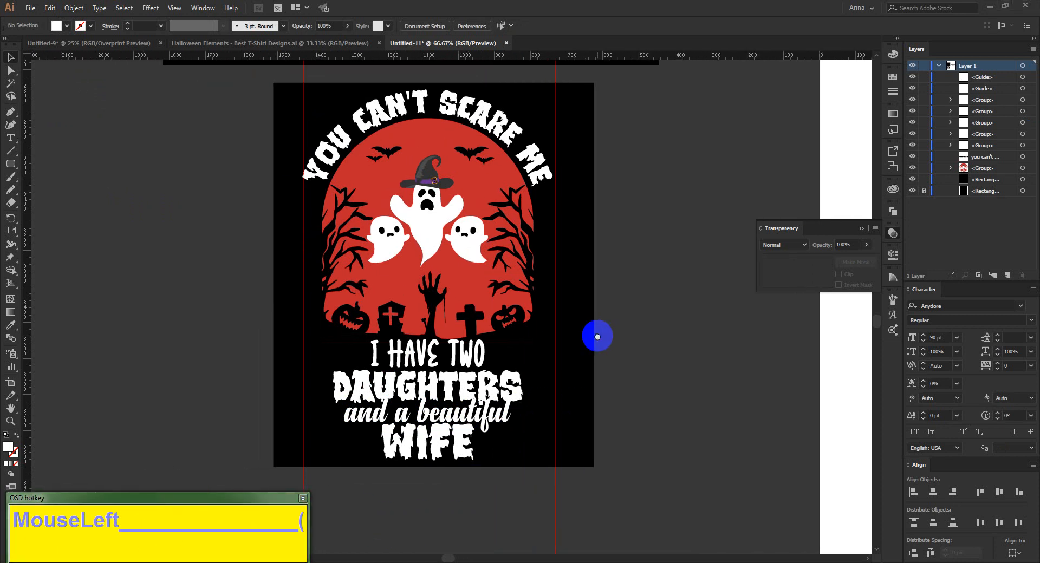
{"action": "left_click", "coordinate": [499, 414]}
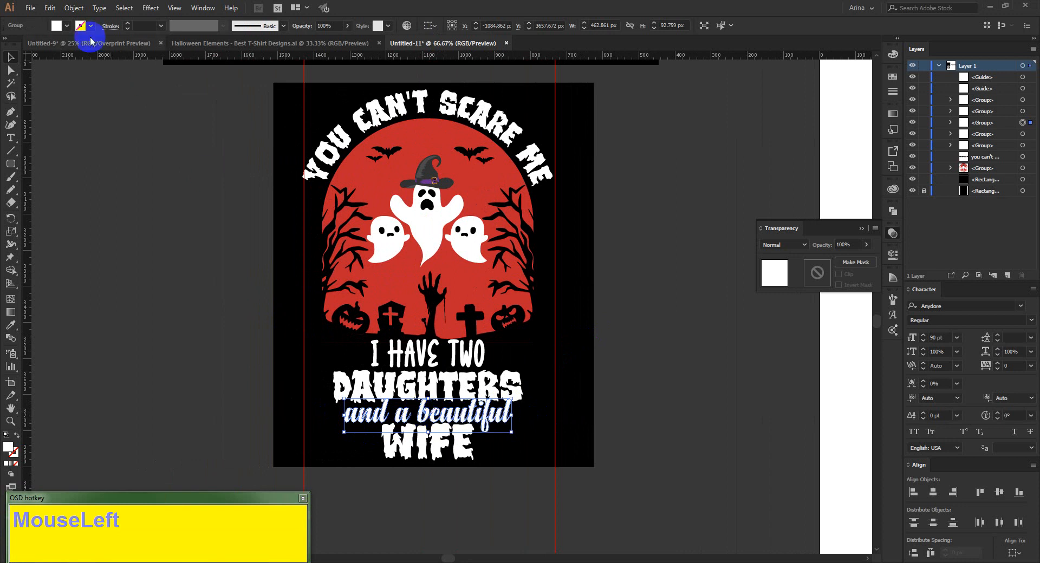
{"action": "left_click", "coordinate": [73, 9]}
{"action": "mouse_move", "coordinate": [92, 257]}
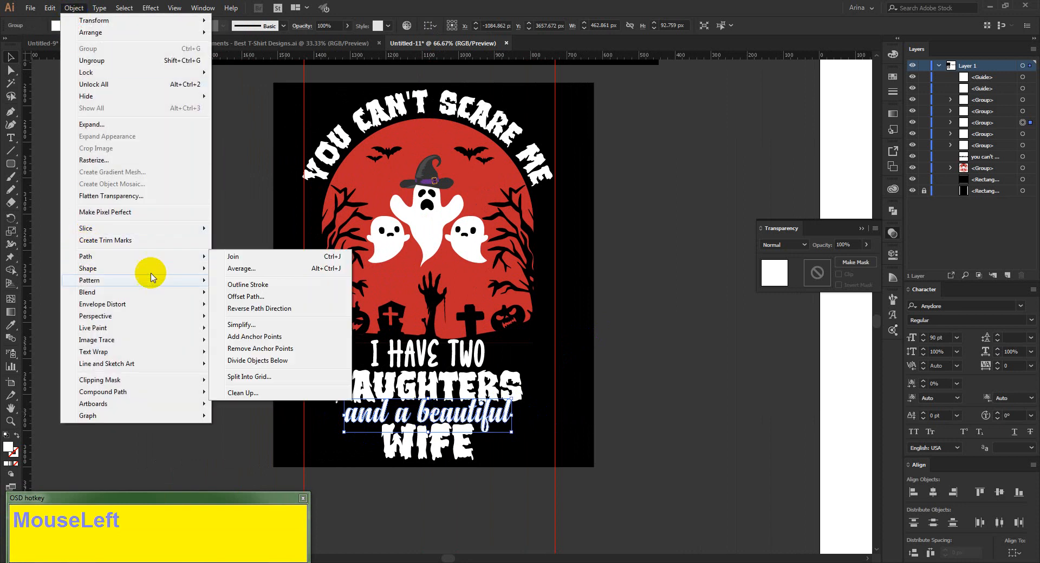
{"action": "left_click", "coordinate": [235, 297]}
{"action": "left_click", "coordinate": [58, 153]}
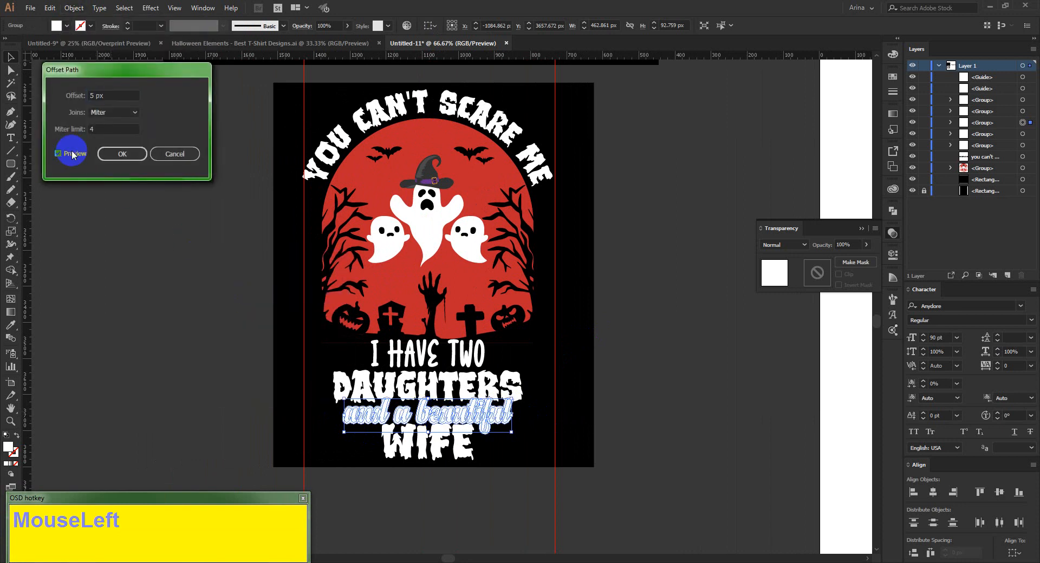
{"action": "left_click", "coordinate": [125, 155]}
Unite the offset shapes around "and a beautiful" and cut the merged shape to the clipboard.
{"action": "scroll", "coordinate": [462, 432], "scroll_direction": "up", "scroll_amount": 3, "text": "alt"}
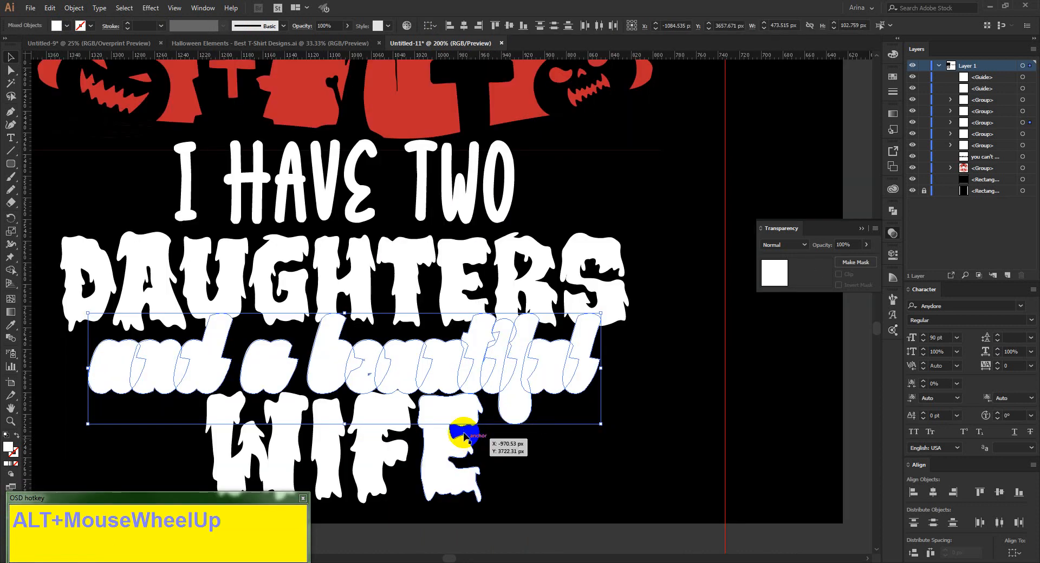
{"action": "key", "text": "space"}
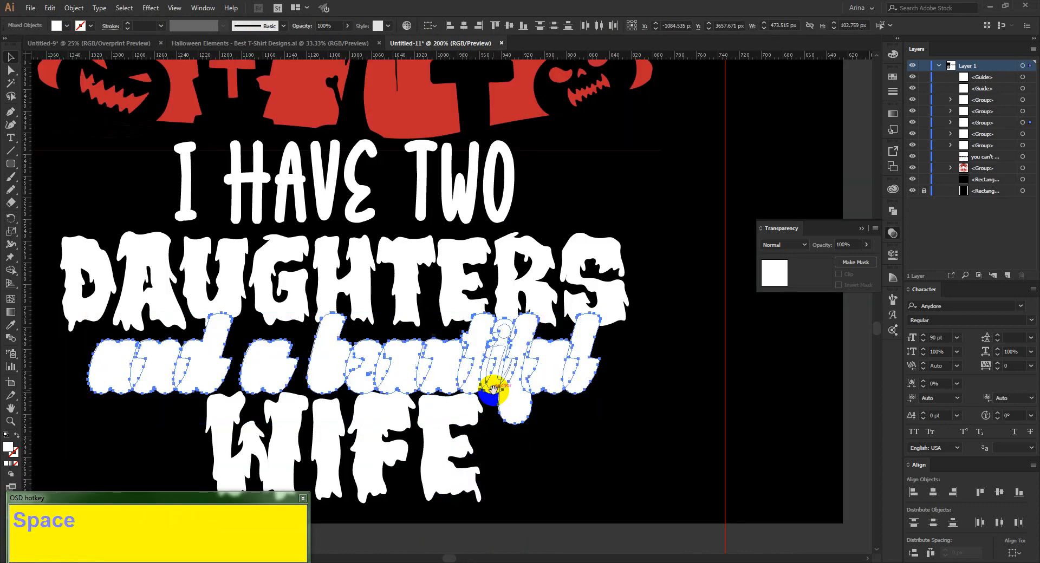
{"action": "left_click_drag", "start_coordinate": [493, 388], "coordinate": [585, 325]}
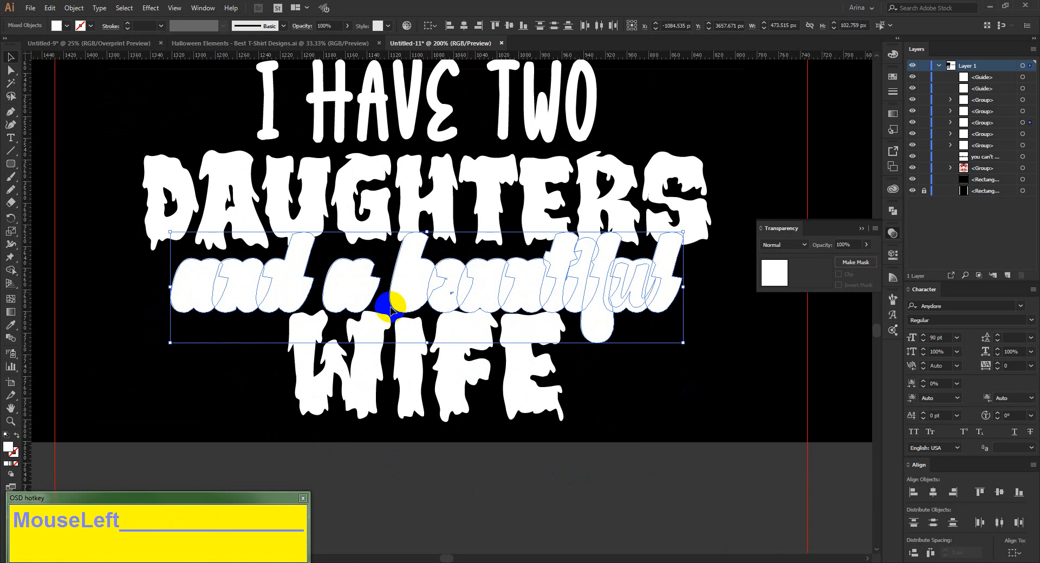
{"action": "left_click", "coordinate": [893, 211]}
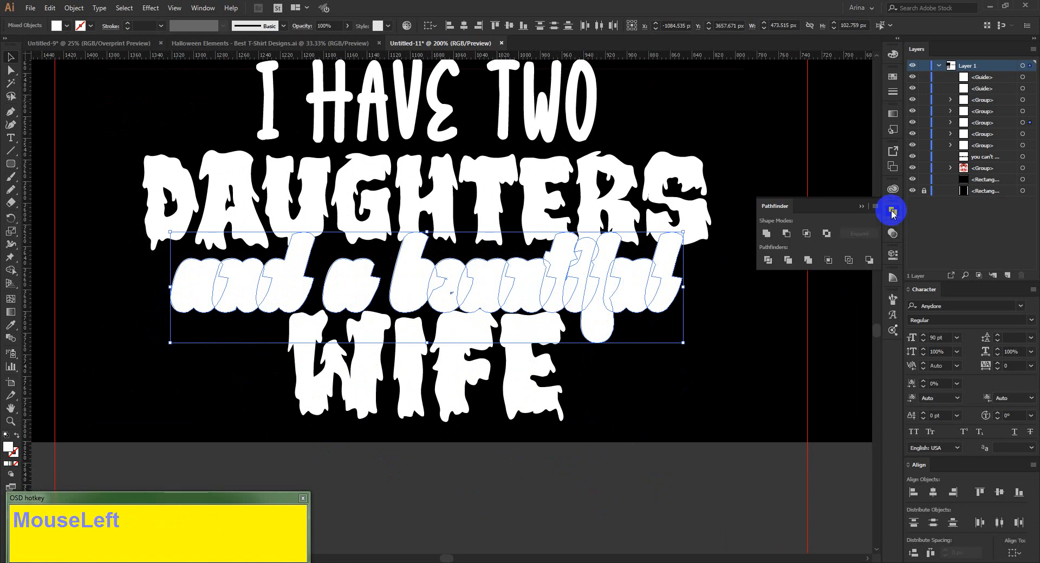
{"action": "left_click", "coordinate": [767, 233]}
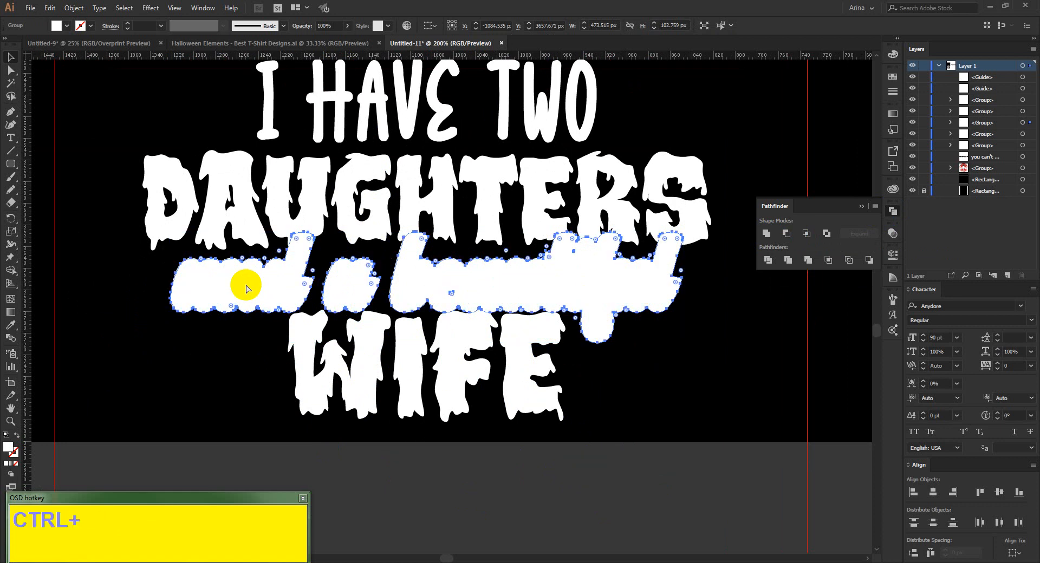
{"action": "key", "text": "ctrl+x"}
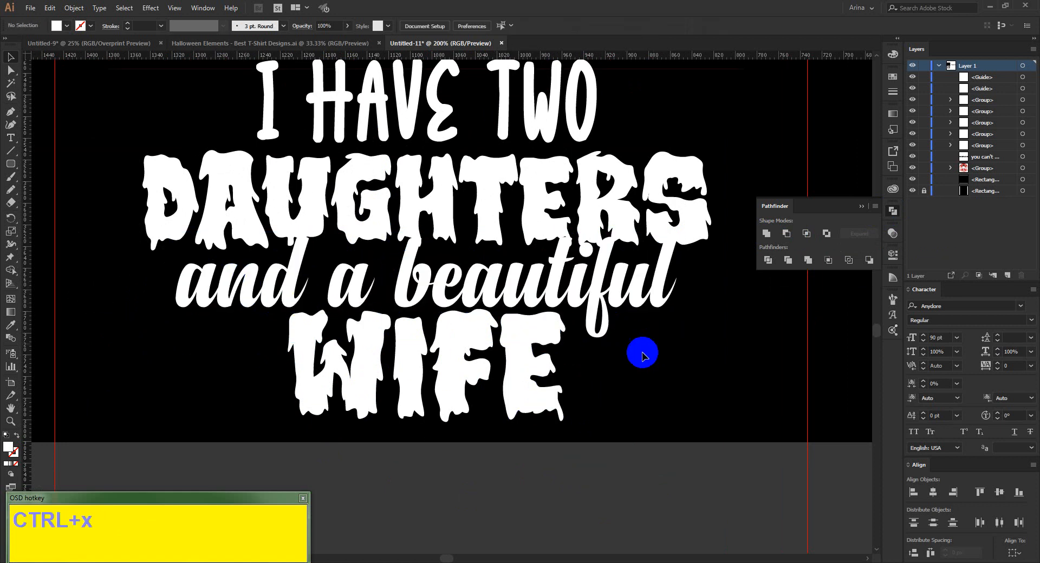
Group the "daughters" and "wife" outlines together.
{"action": "left_click", "coordinate": [517, 343]}
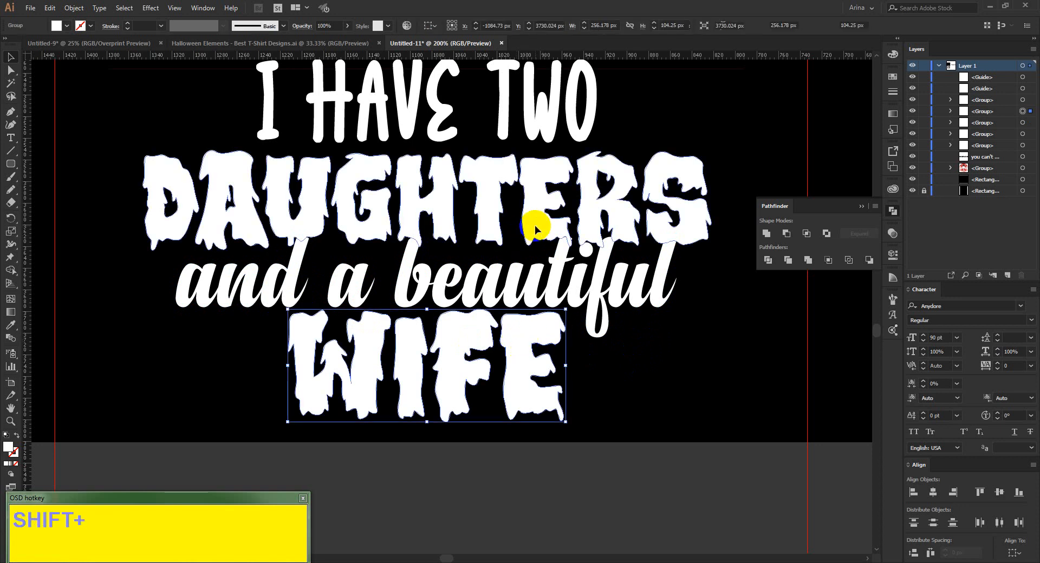
{"action": "left_click", "coordinate": [494, 255], "text": "shift"}
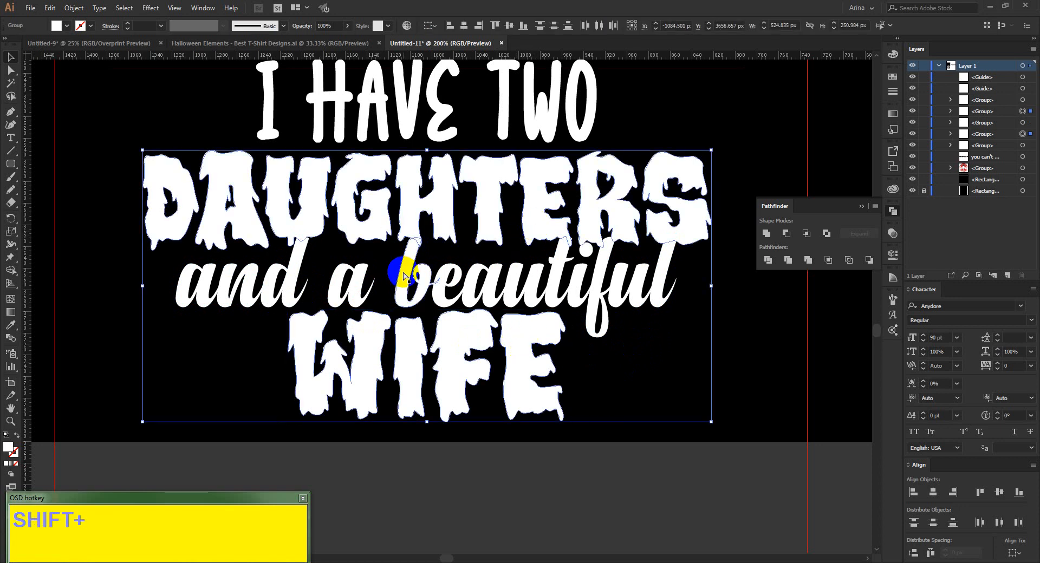
{"action": "key", "text": "ctrl+g"}
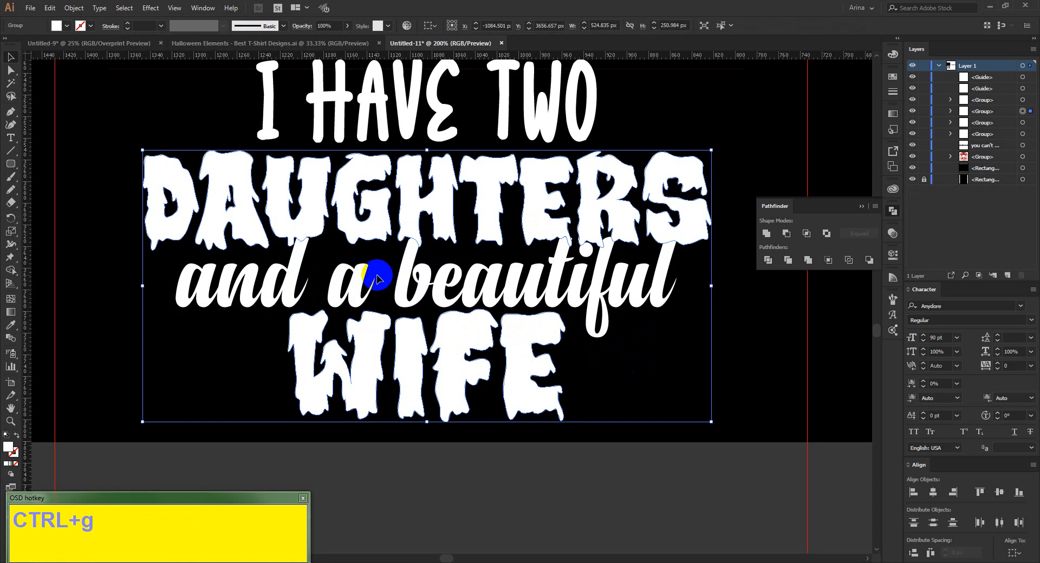
Create an opacity mask on the "daughters" and "wife" group with clipping turned off and open the mask for editing.
{"action": "left_click", "coordinate": [888, 238]}
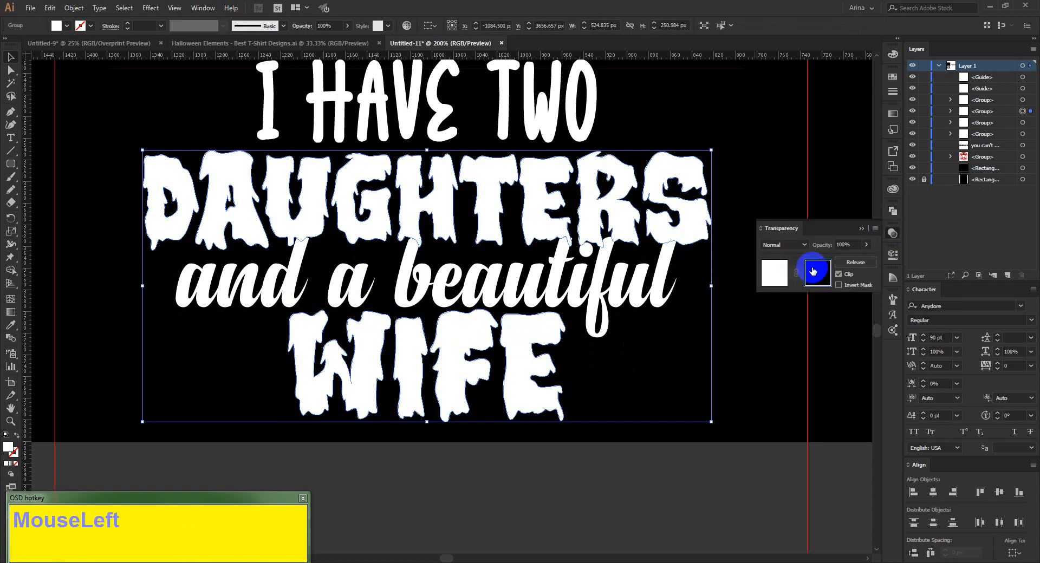
{"action": "left_click", "coordinate": [812, 272]}
{"action": "left_click", "coordinate": [845, 275]}
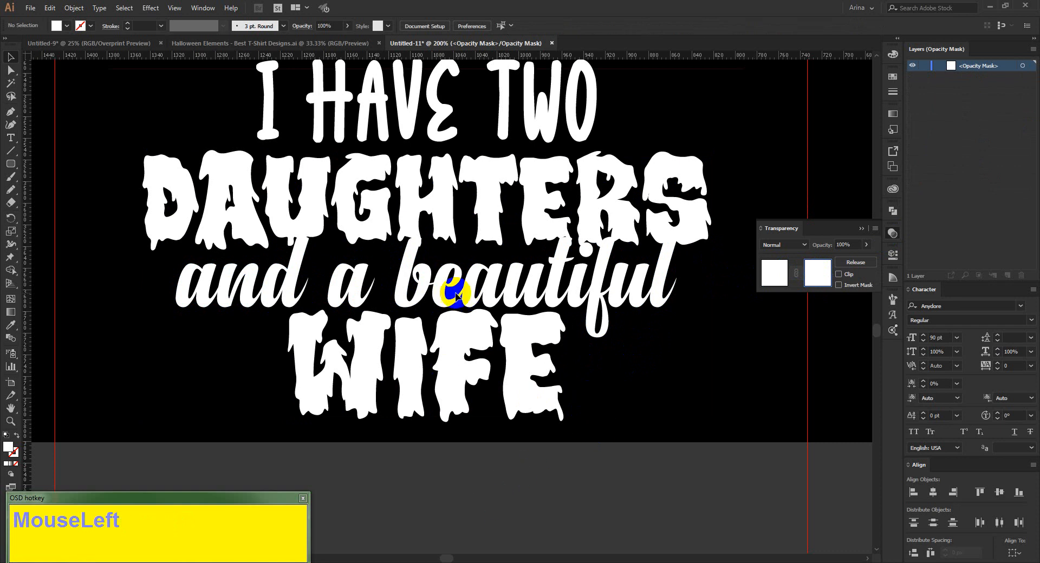
Paste the merged offset shape in place inside the opacity mask and fill it black.
{"action": "scroll", "coordinate": [507, 294], "scroll_direction": "up", "scroll_amount": 1}
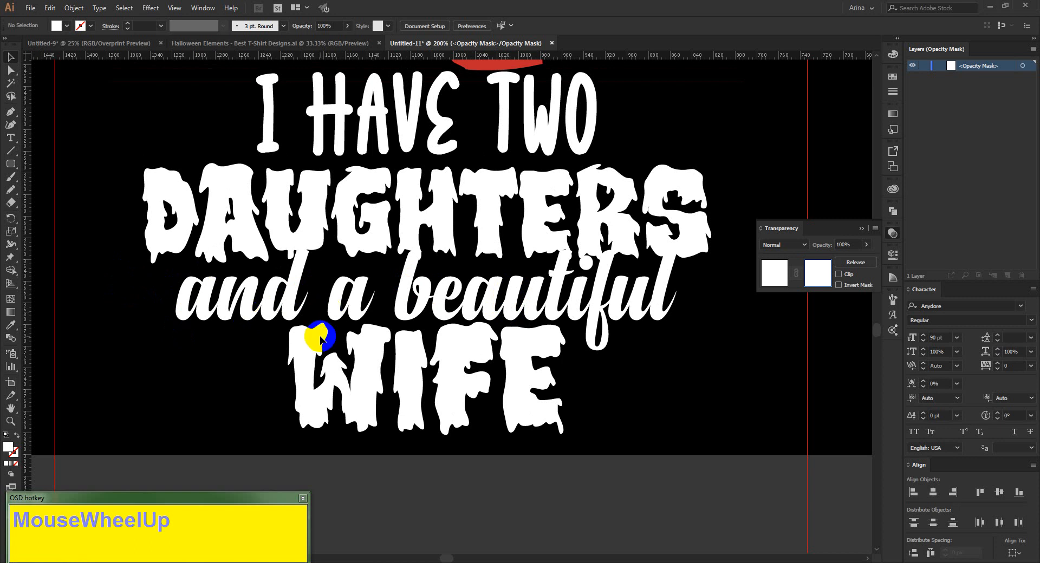
{"action": "key", "text": "ctrl"}
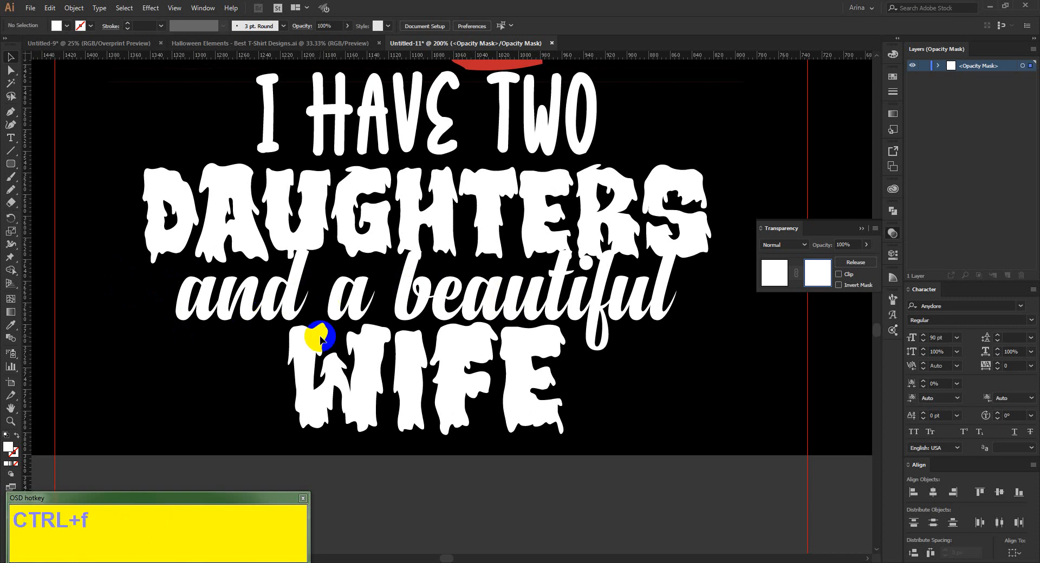
{"action": "key", "text": "ctrl+f"}
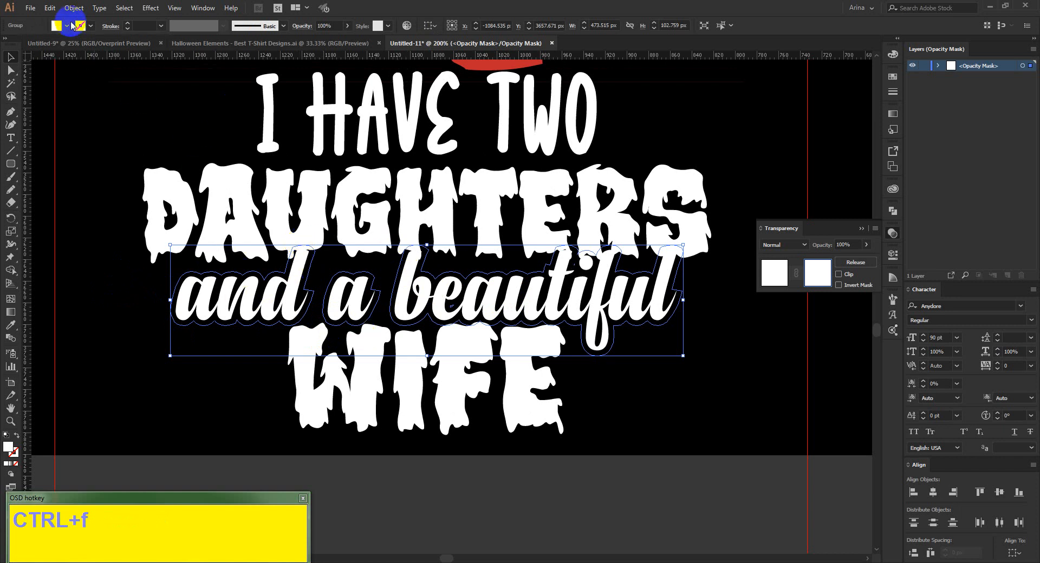
{"action": "left_click", "coordinate": [65, 26]}
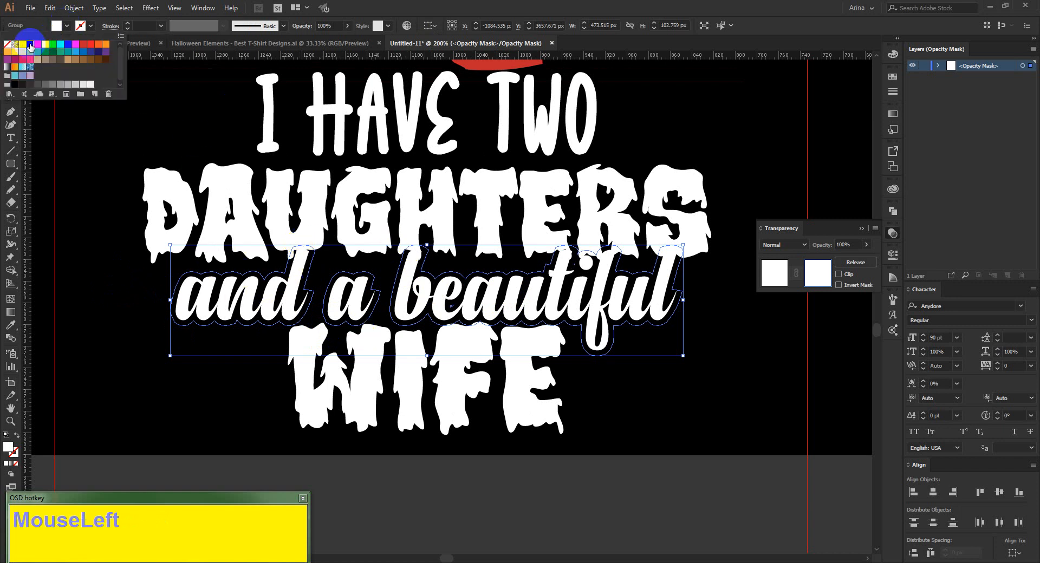
{"action": "left_click", "coordinate": [599, 459]}
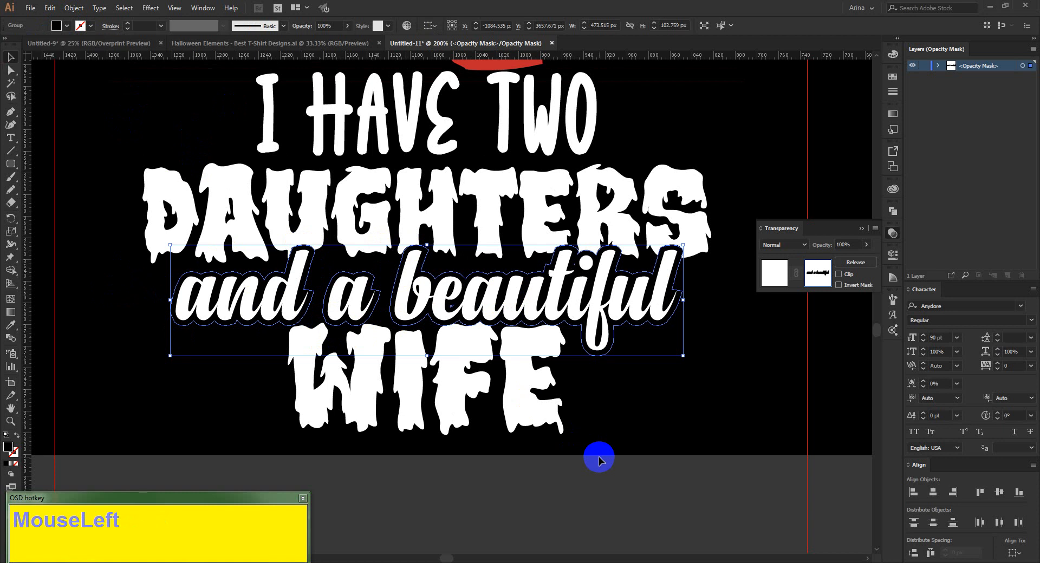
{"action": "left_click", "coordinate": [600, 459]}
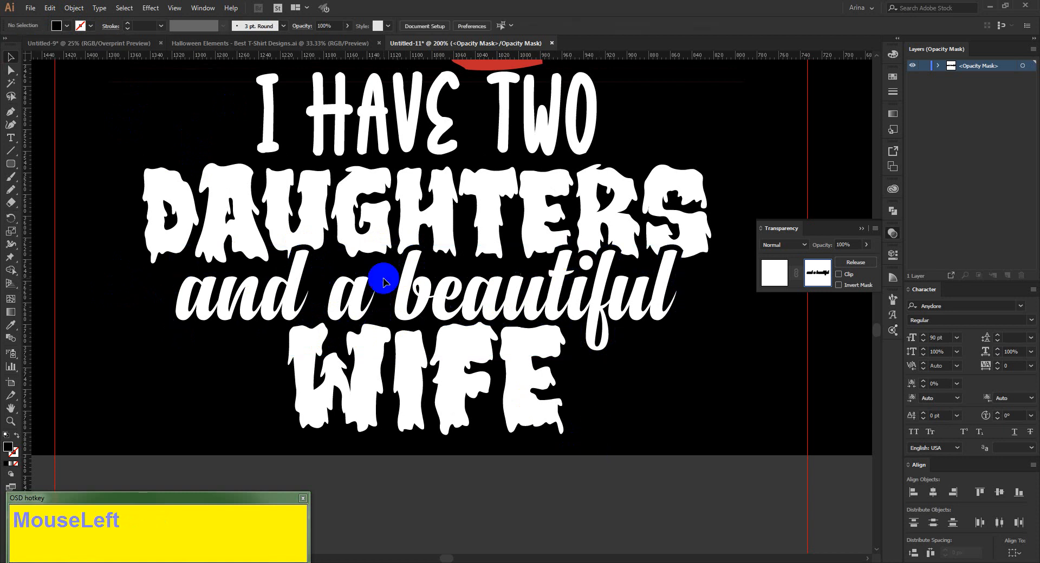
Leave opacity mask editing and select the masked "daughters" and "wife" group together with the "and a beautiful" line.
{"action": "scroll", "coordinate": [320, 284], "scroll_direction": "down", "scroll_amount": 1, "text": "alt"}
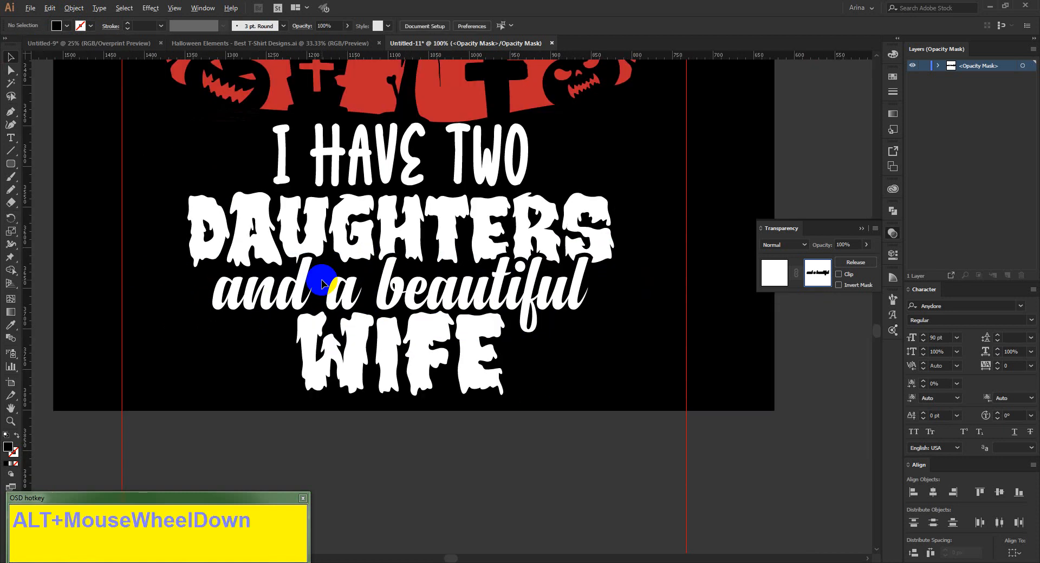
{"action": "scroll", "coordinate": [451, 409], "scroll_direction": "down", "scroll_amount": 1, "text": "alt"}
{"action": "scroll", "coordinate": [450, 409], "scroll_direction": "up", "scroll_amount": 3}
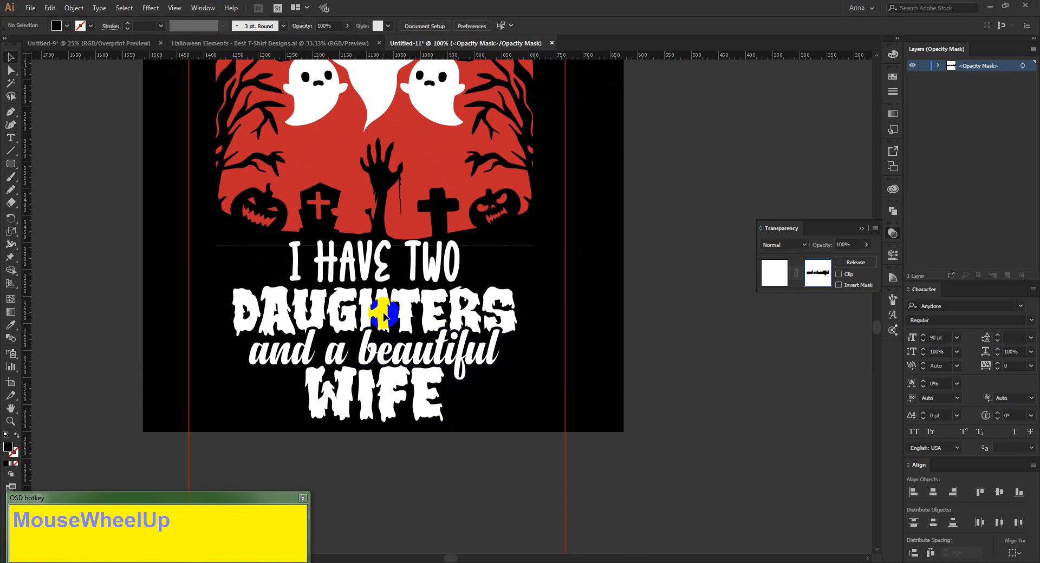
{"action": "left_click_drag", "start_coordinate": [217, 311], "coordinate": [428, 425]}
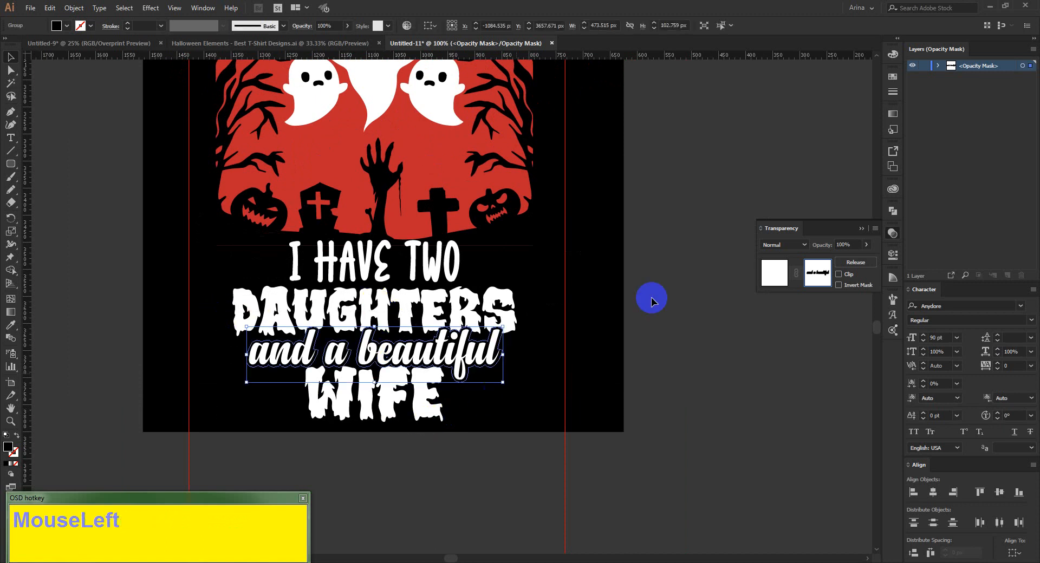
{"action": "left_click", "coordinate": [769, 279]}
{"action": "left_click", "coordinate": [769, 279]}
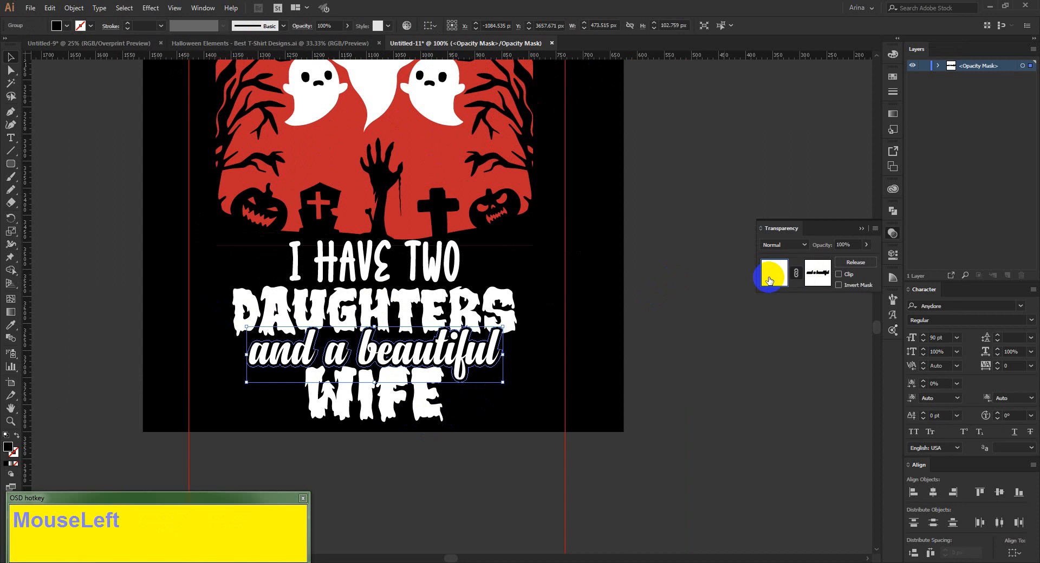
{"action": "left_click_drag", "start_coordinate": [503, 467], "coordinate": [261, 316]}
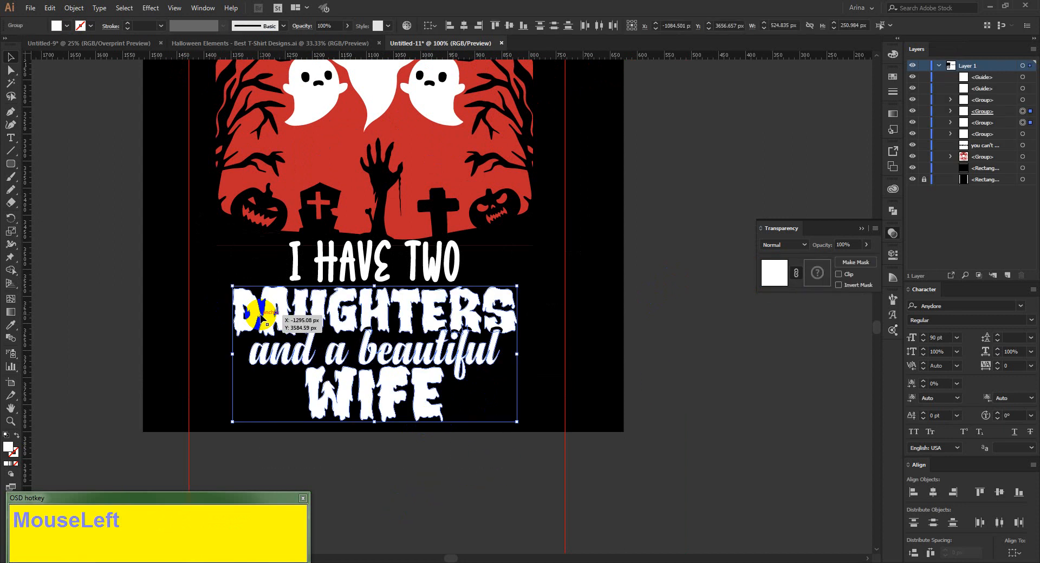
Nudge the "daughters and a beautiful wife" text up about 6 px, closer to the "I have two" line.
{"action": "key", "text": "Up"}
{"action": "key", "text": "Up"}
{"action": "key", "text": "Up"}
{"action": "key", "text": "Up"}
{"action": "key", "text": "Up"}
{"action": "key", "text": "Up"}
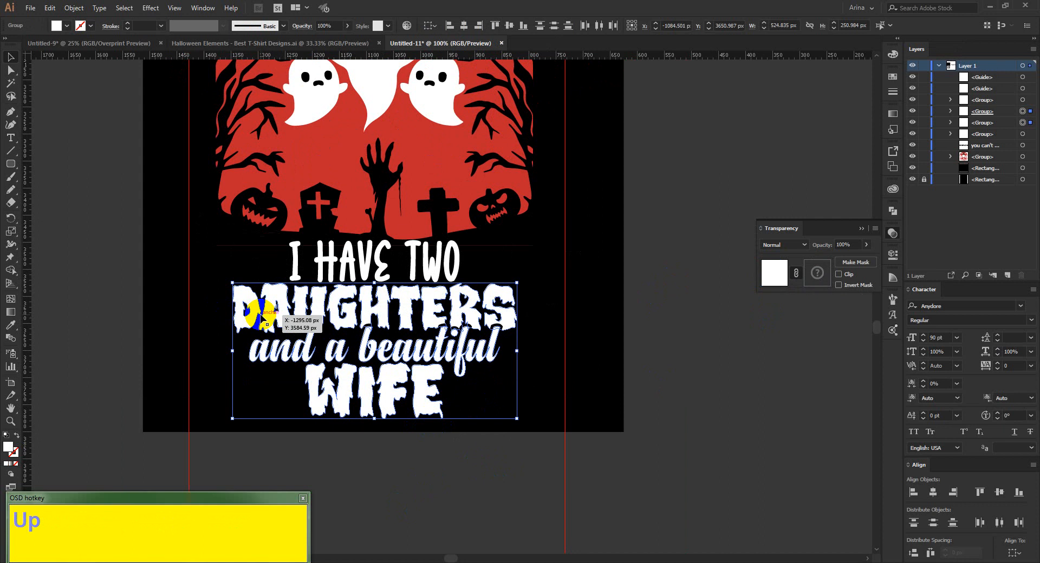
{"action": "left_click", "coordinate": [407, 485]}
Examine the layout of the whole design, from the arched headline down to the bottom quote lines.
{"action": "scroll", "coordinate": [408, 490], "scroll_direction": "up", "scroll_amount": 1}
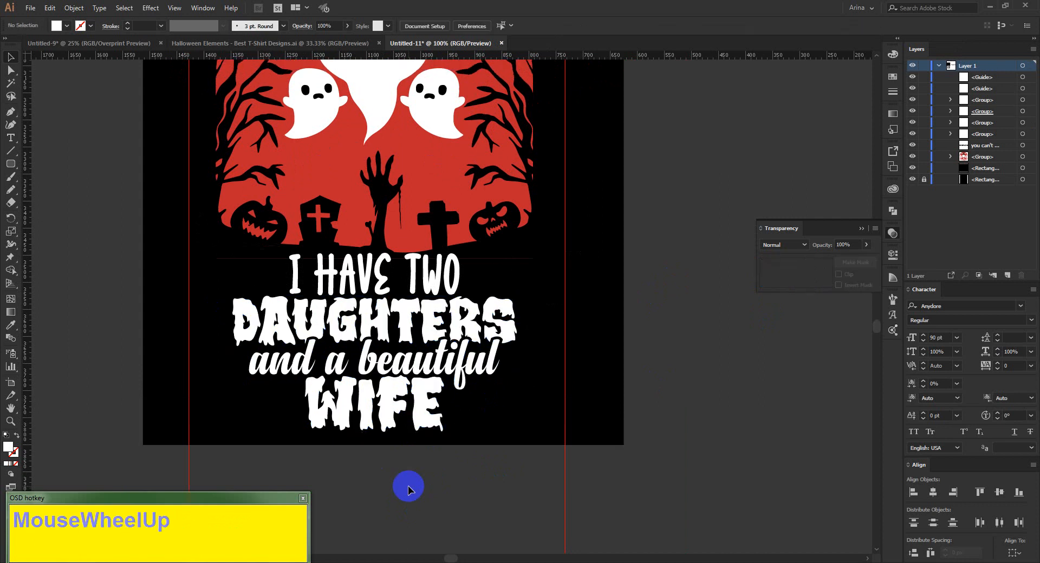
{"action": "scroll", "coordinate": [400, 418], "scroll_direction": "down", "scroll_amount": 1}
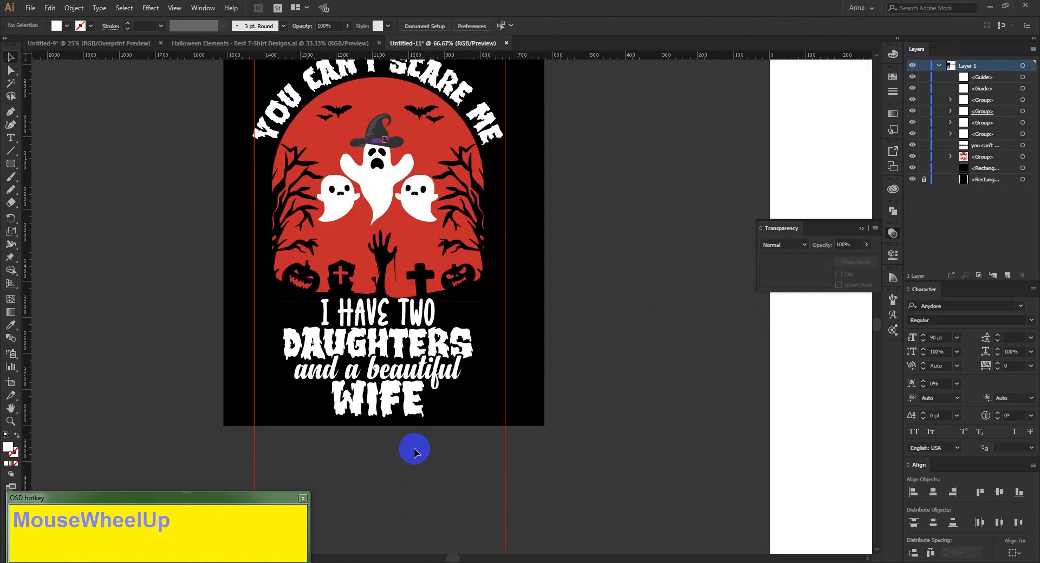
{"action": "scroll", "coordinate": [415, 453], "scroll_direction": "up", "scroll_amount": 2}
{"action": "scroll", "coordinate": [414, 453], "scroll_direction": "down", "scroll_amount": 1}
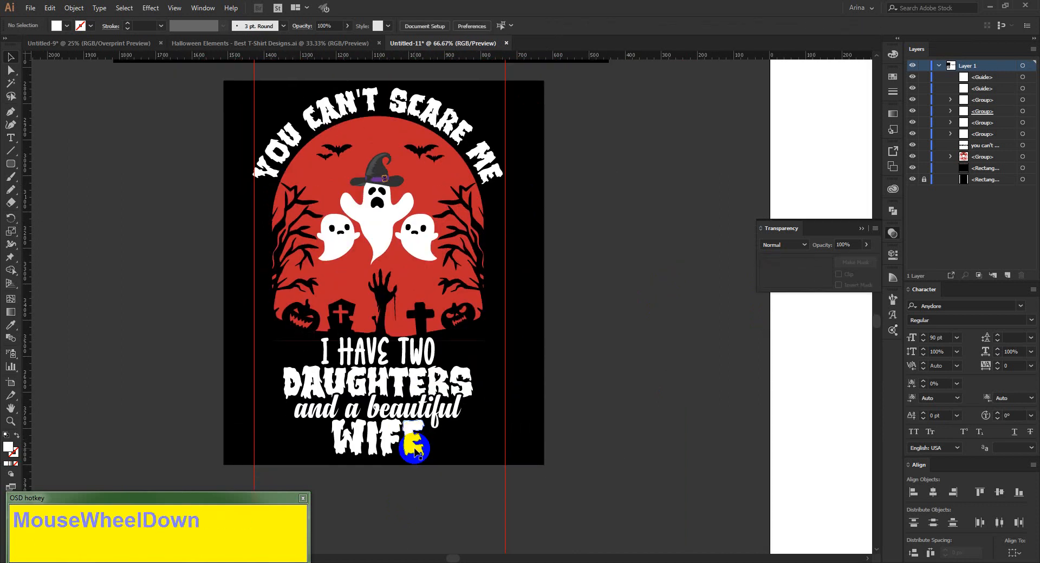
{"action": "left_click", "coordinate": [406, 509]}
{"action": "scroll", "coordinate": [378, 393], "scroll_direction": "up", "scroll_amount": 1, "text": "alt"}
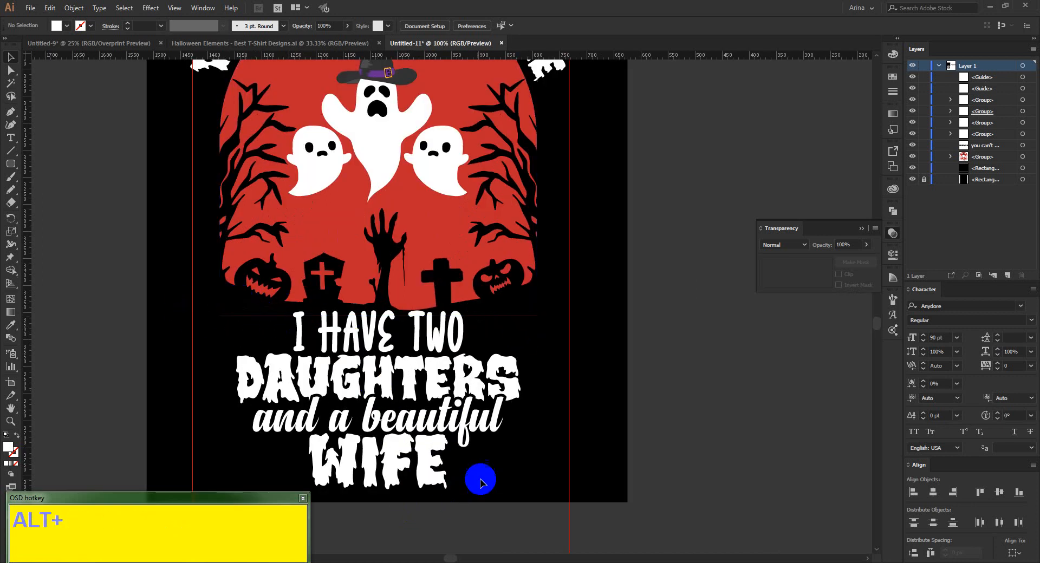
{"action": "scroll", "coordinate": [417, 380], "scroll_direction": "down", "scroll_amount": 2}
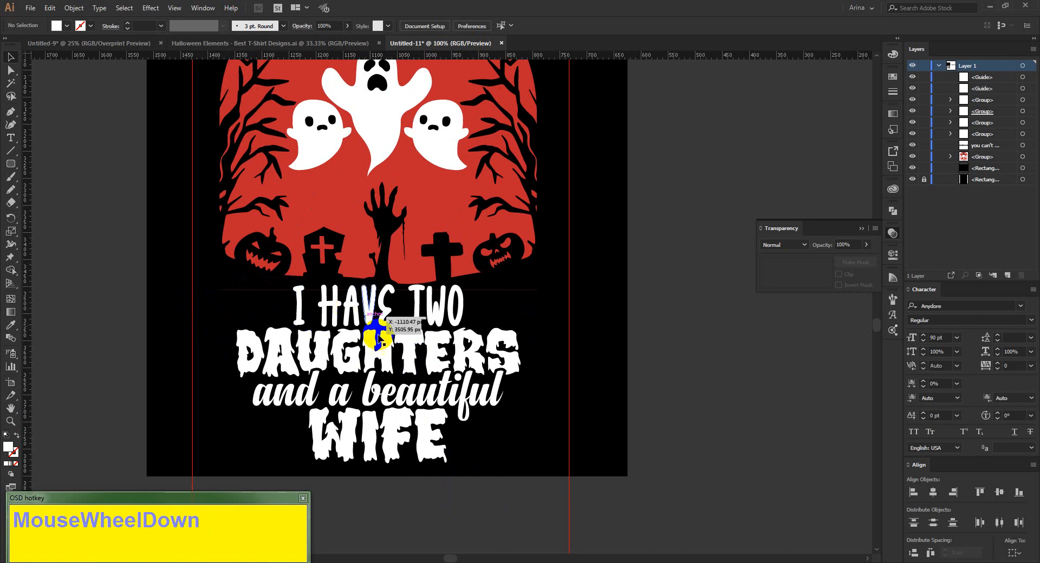
{"action": "scroll", "coordinate": [381, 337], "scroll_direction": "down", "scroll_amount": 1, "text": "alt"}
{"action": "left_click", "coordinate": [147, 176]}
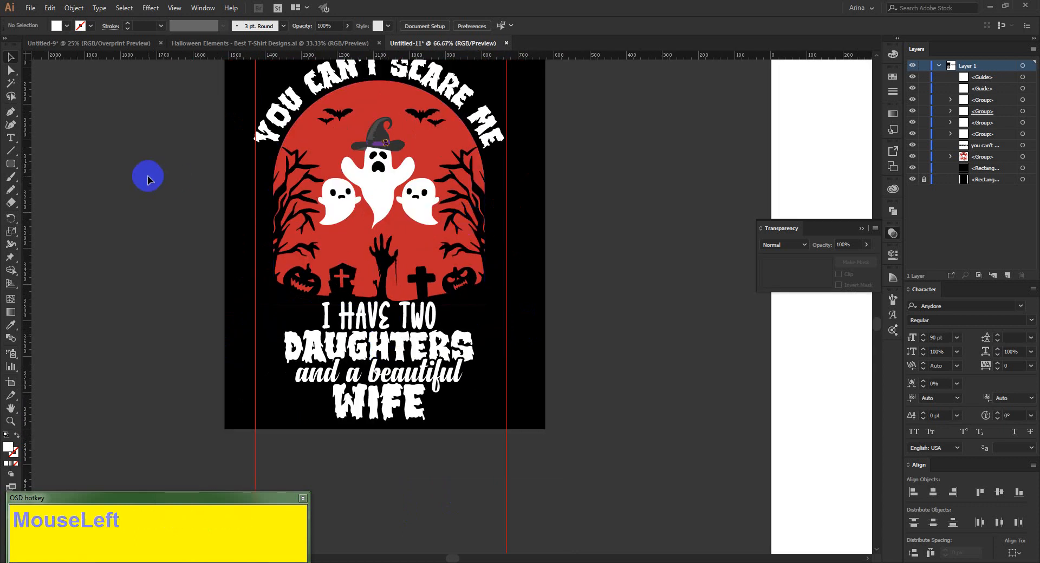
Look through the silhouettes in the Halloween Elements document for further artwork, and return to the T-shirt design.
{"action": "left_click", "coordinate": [253, 43]}
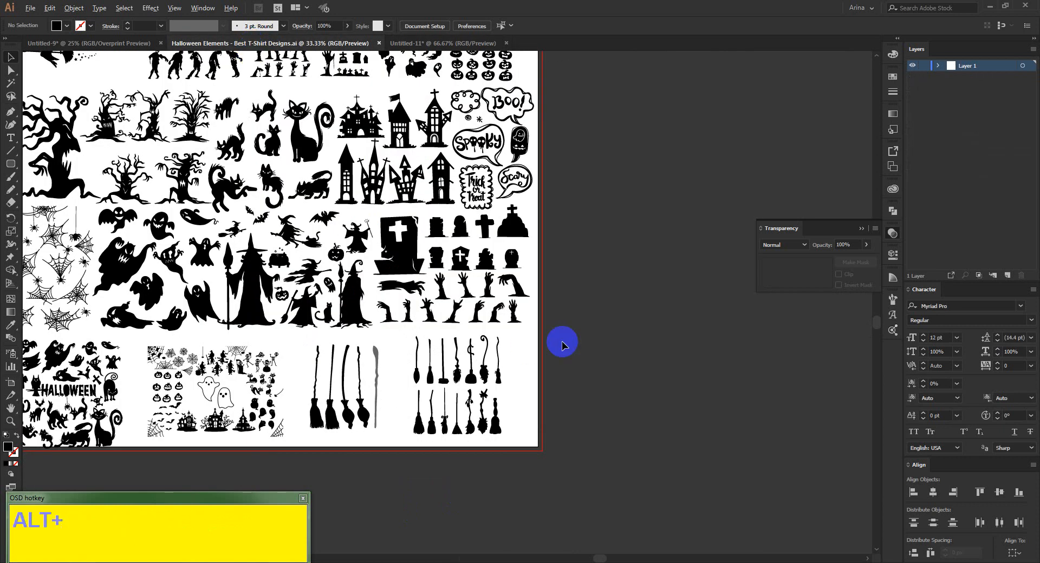
{"action": "scroll", "coordinate": [567, 332], "scroll_direction": "down", "scroll_amount": 1, "text": "alt"}
{"action": "scroll", "coordinate": [337, 261], "scroll_direction": "up", "scroll_amount": 1}
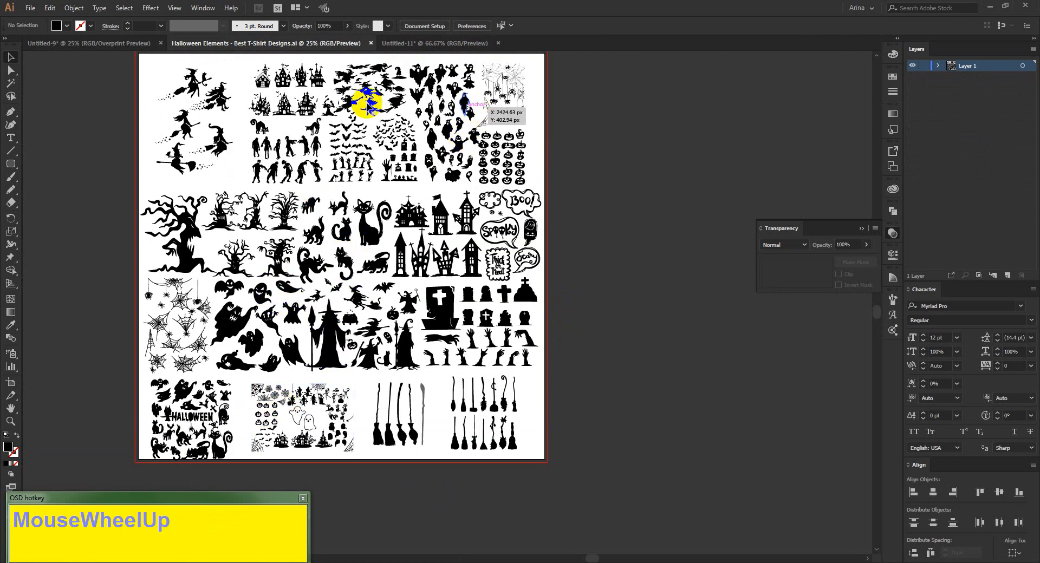
{"action": "scroll", "coordinate": [247, 108], "scroll_direction": "up", "scroll_amount": 2, "text": "alt"}
{"action": "scroll", "coordinate": [523, 208], "scroll_direction": "up", "scroll_amount": 2, "text": "alt"}
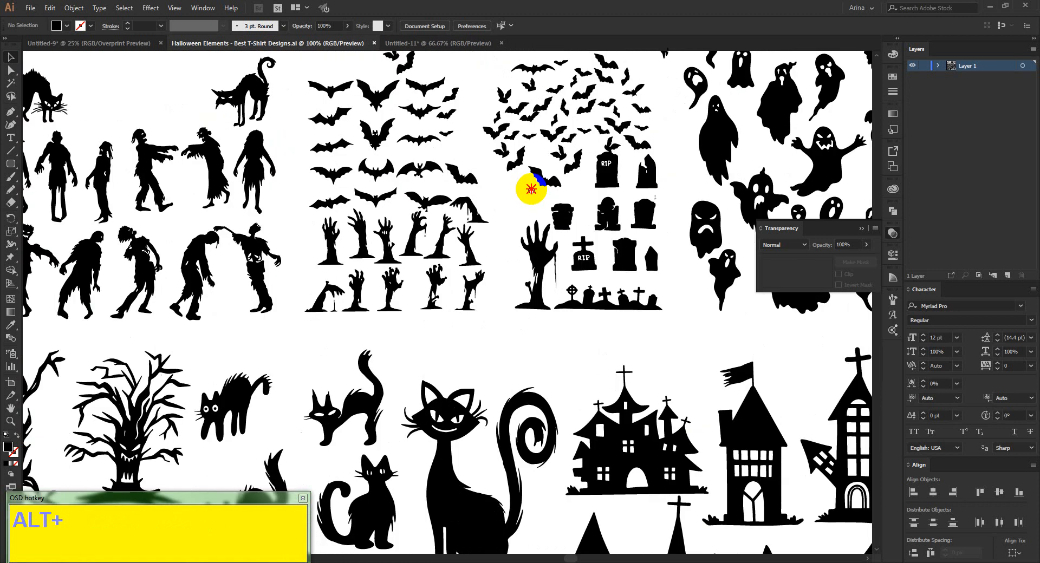
{"action": "left_click_drag", "start_coordinate": [531, 189], "coordinate": [336, 221]}
{"action": "scroll", "coordinate": [466, 281], "scroll_direction": "up", "scroll_amount": 1, "text": "alt"}
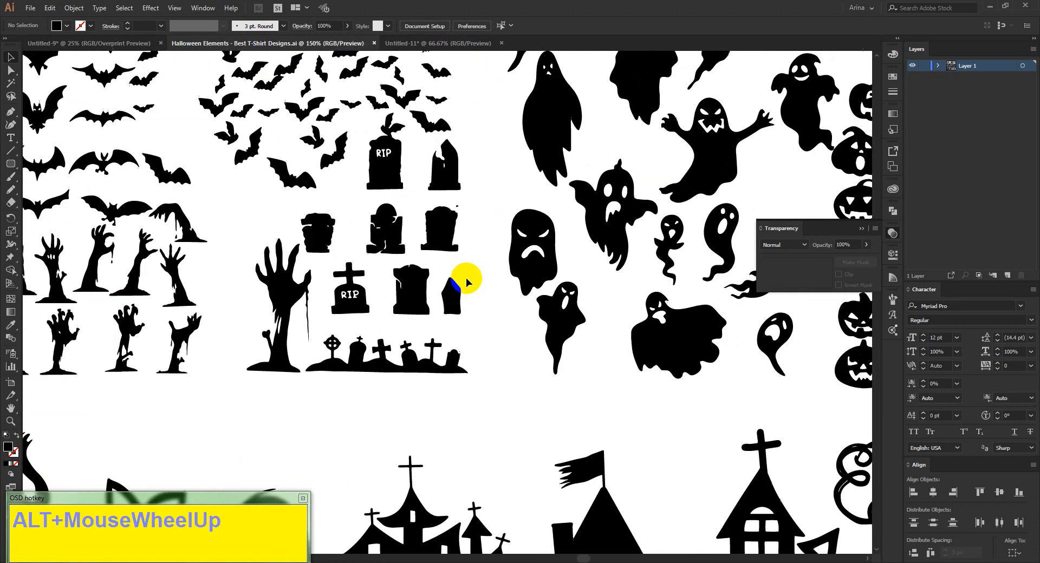
{"action": "scroll", "coordinate": [467, 279], "scroll_direction": "up", "scroll_amount": 2}
{"action": "scroll", "coordinate": [377, 249], "scroll_direction": "down", "scroll_amount": 1, "text": "alt"}
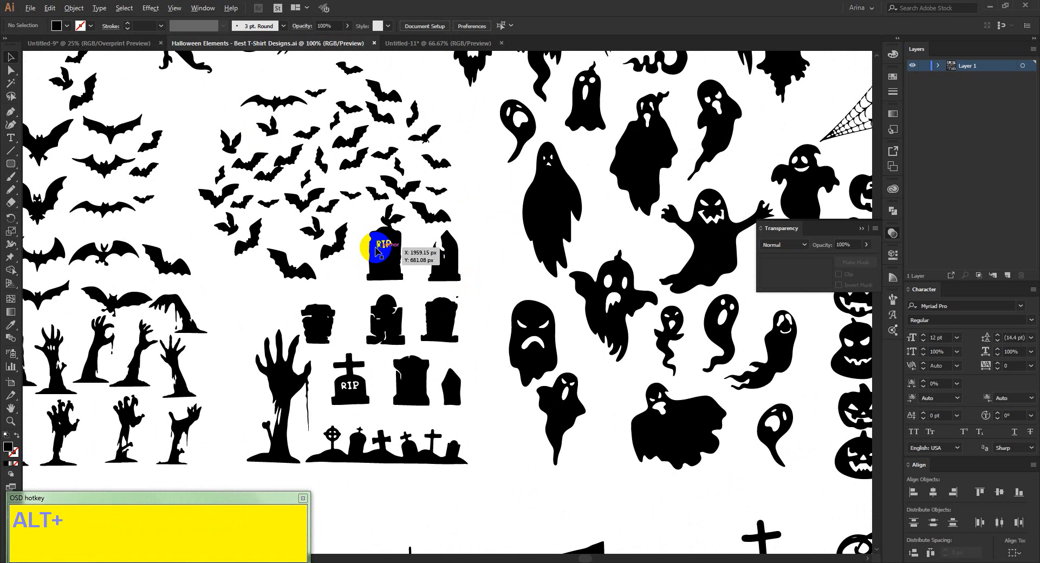
{"action": "scroll", "coordinate": [379, 245], "scroll_direction": "down", "scroll_amount": 2, "text": "alt"}
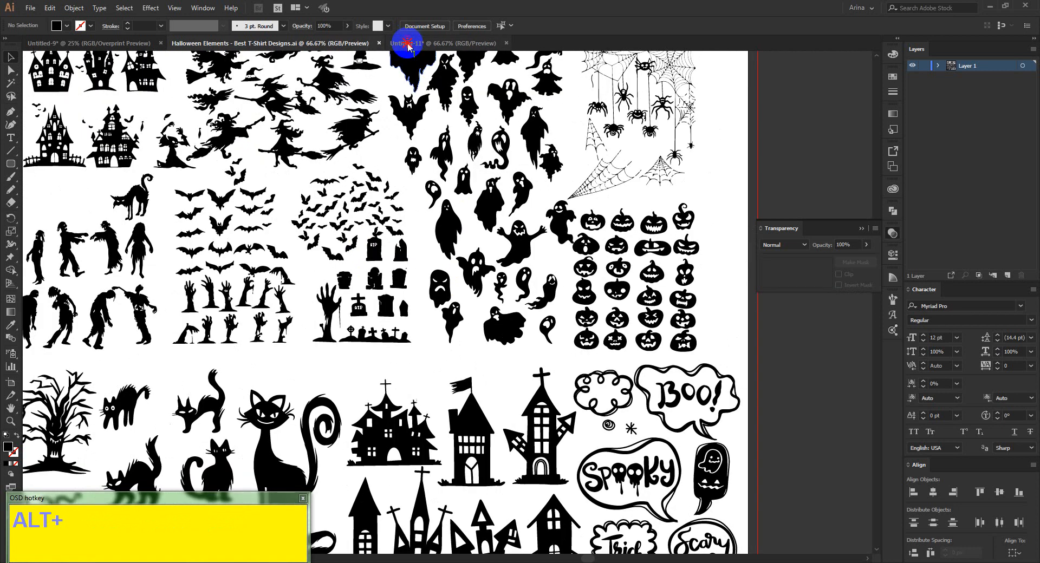
{"action": "left_click", "coordinate": [408, 43]}
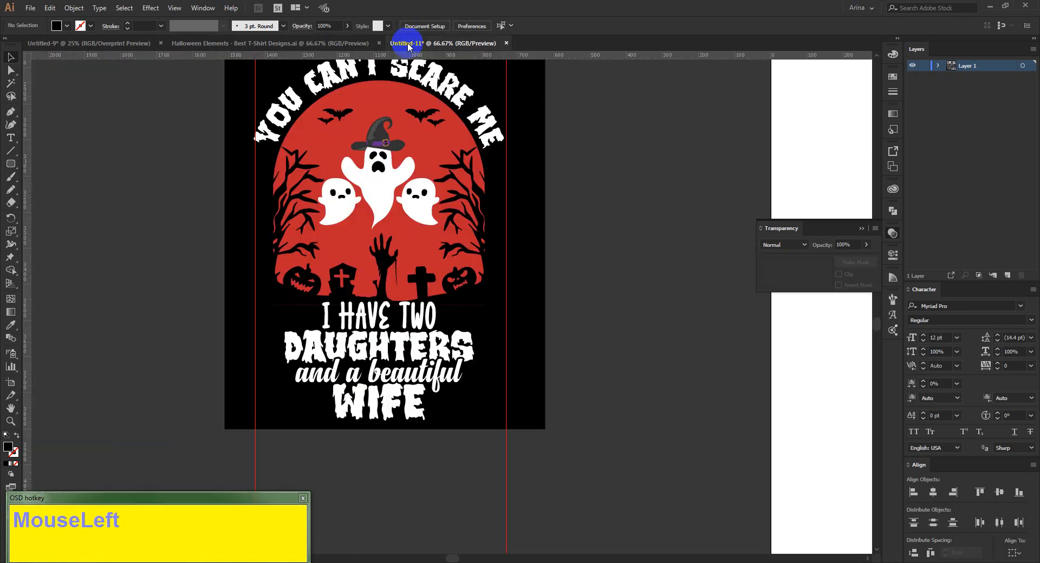
Draw a straight horizontal path across the upper part of the "I have two" line and try to select it.
{"action": "left_click", "coordinate": [454, 281]}
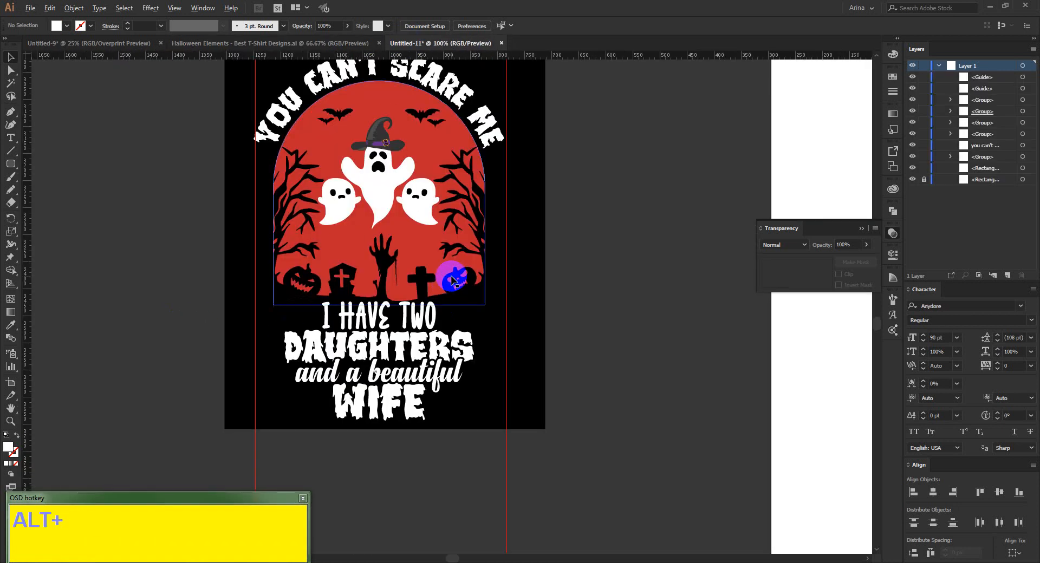
{"action": "scroll", "coordinate": [454, 280], "scroll_direction": "up", "scroll_amount": 1, "text": "alt"}
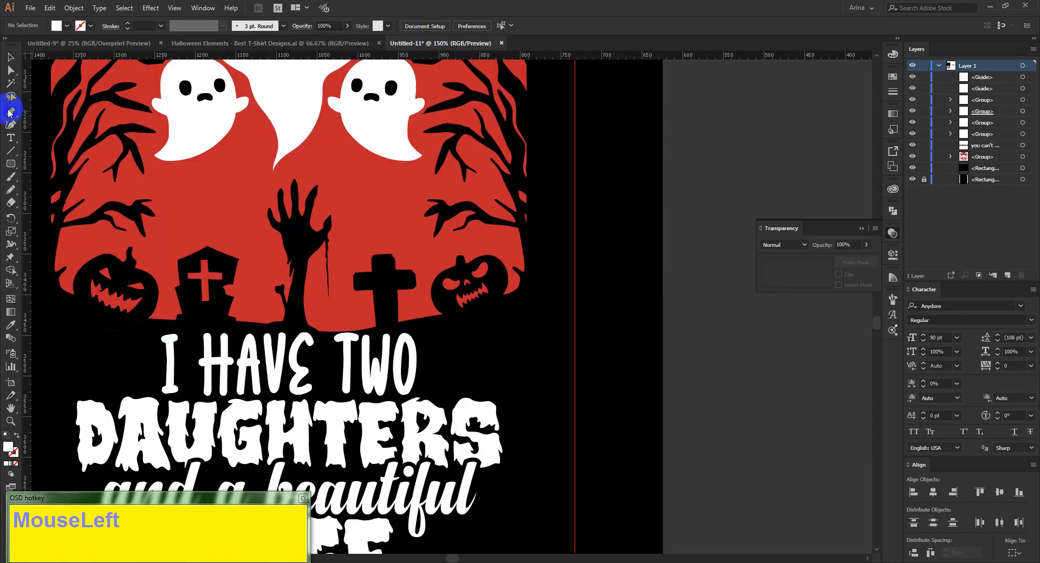
{"action": "left_click", "coordinate": [67, 346]}
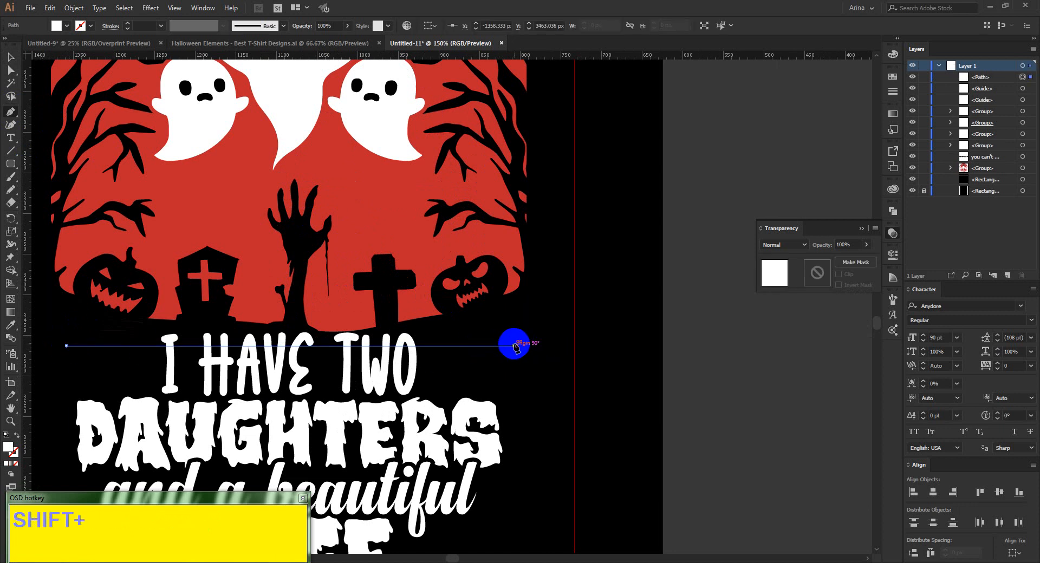
{"action": "left_click", "coordinate": [514, 346], "text": "shift"}
{"action": "key", "text": "shift+v"}
{"action": "left_click", "coordinate": [486, 360]}
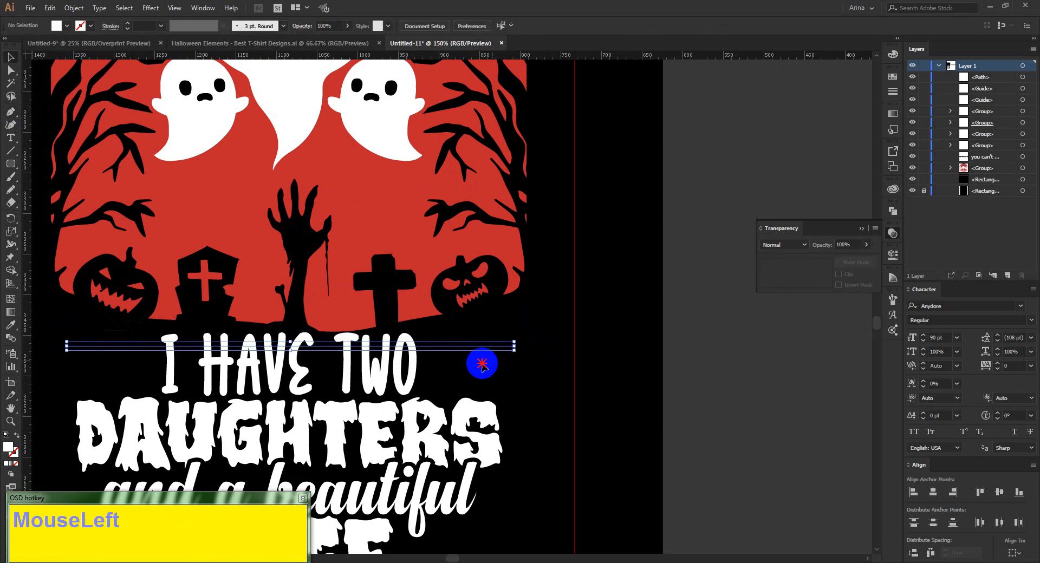
{"action": "left_click_drag", "start_coordinate": [480, 363], "coordinate": [475, 334]}
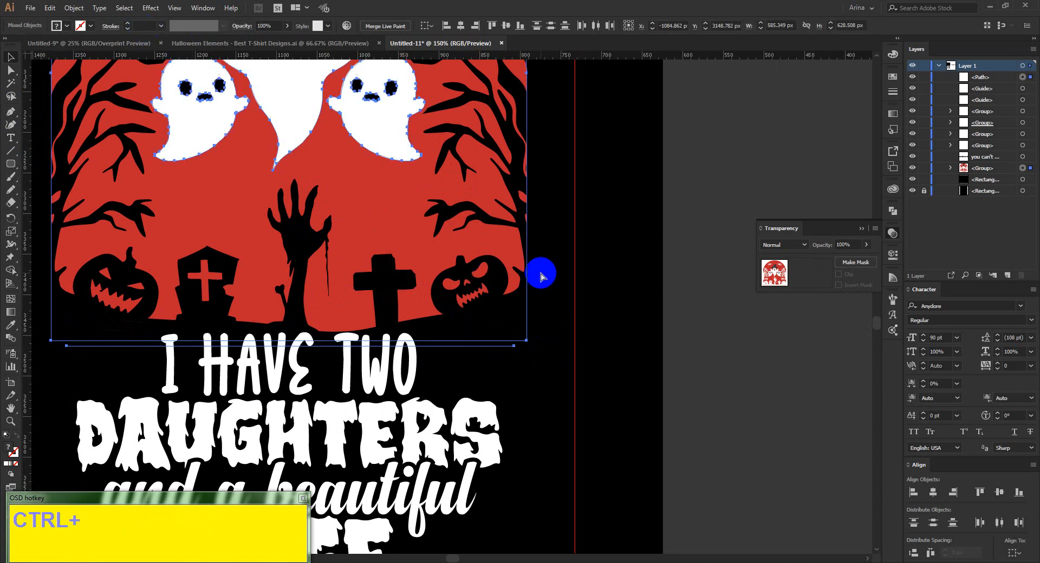
{"action": "left_click", "coordinate": [518, 349]}
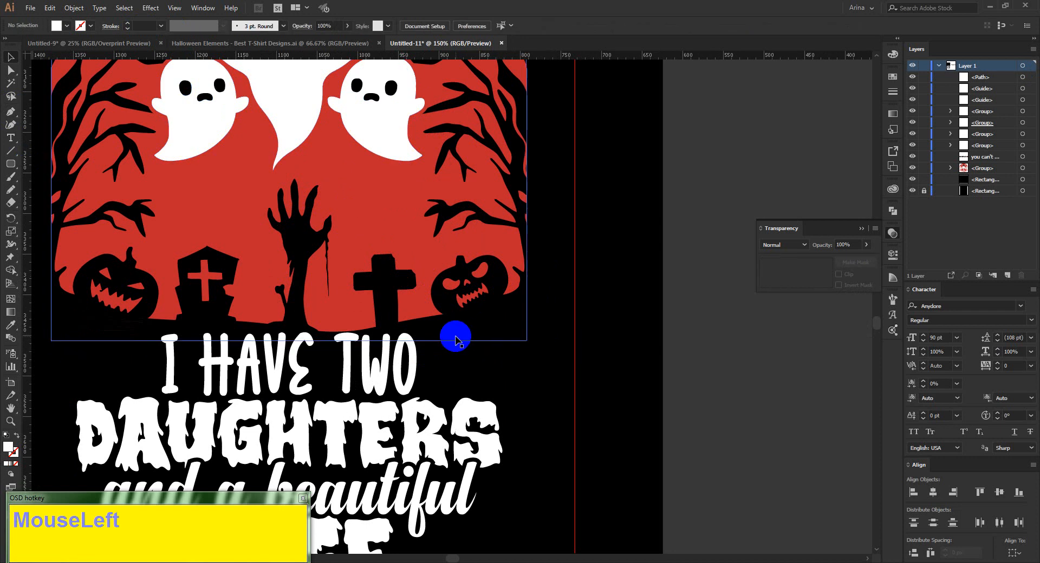
{"action": "left_click_drag", "start_coordinate": [521, 356], "coordinate": [485, 333]}
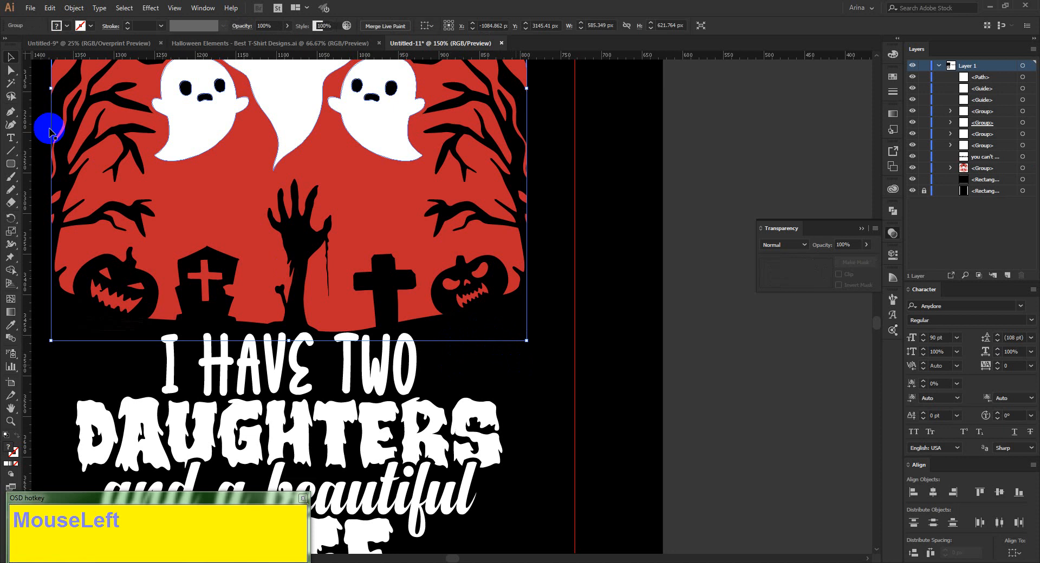
Draw another horizontal path about 529 px long across the upper part of the "I have two" letters with the Pen tool.
{"action": "left_click", "coordinate": [11, 111]}
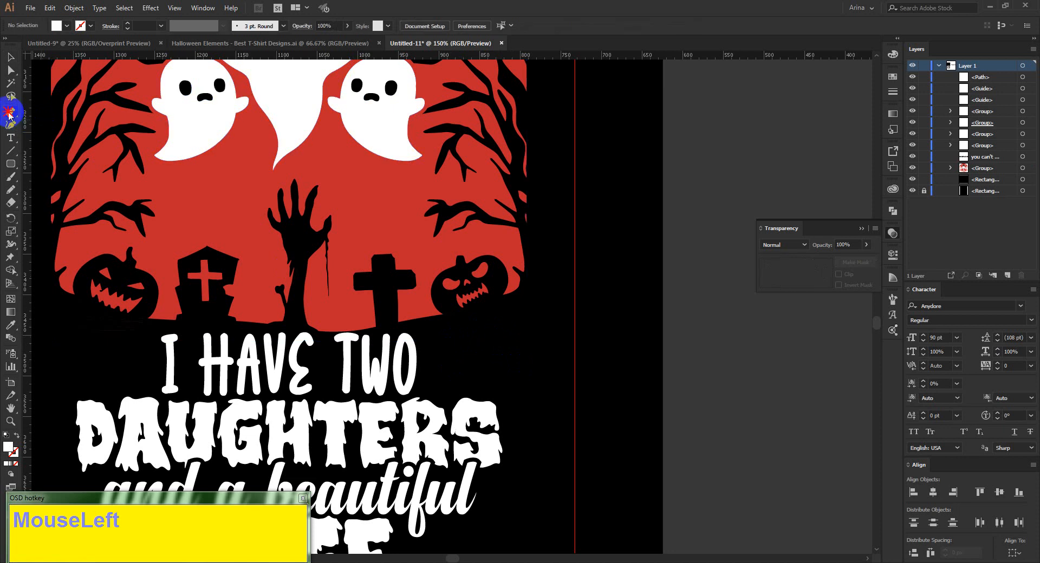
{"action": "left_click", "coordinate": [75, 347]}
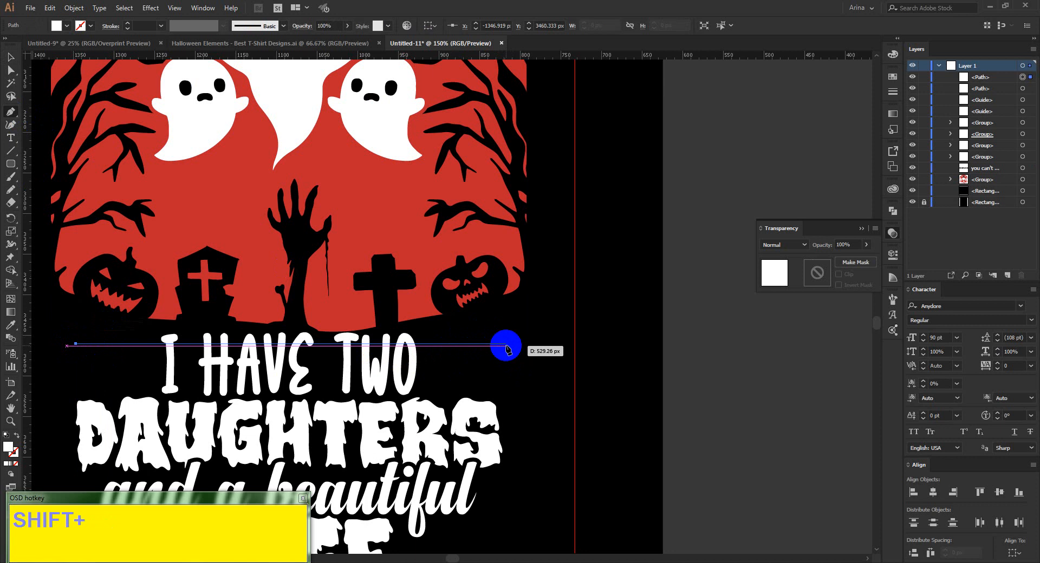
{"action": "left_click", "coordinate": [506, 350]}
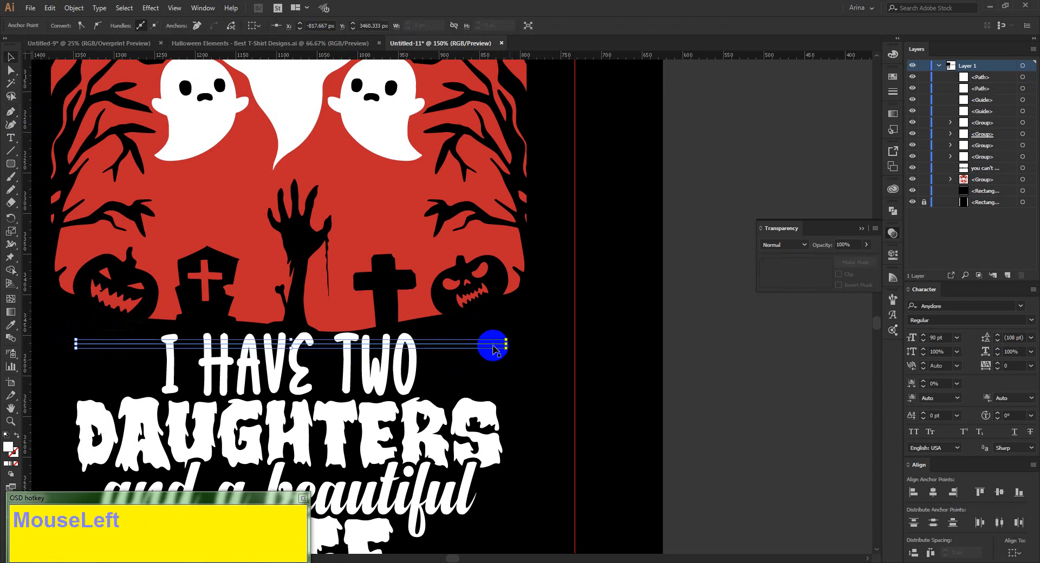
Give the new horizontal path no fill and a white 4 pt stroke.
{"action": "left_click", "coordinate": [492, 346], "text": "ctrl"}
{"action": "left_click", "coordinate": [493, 345]}
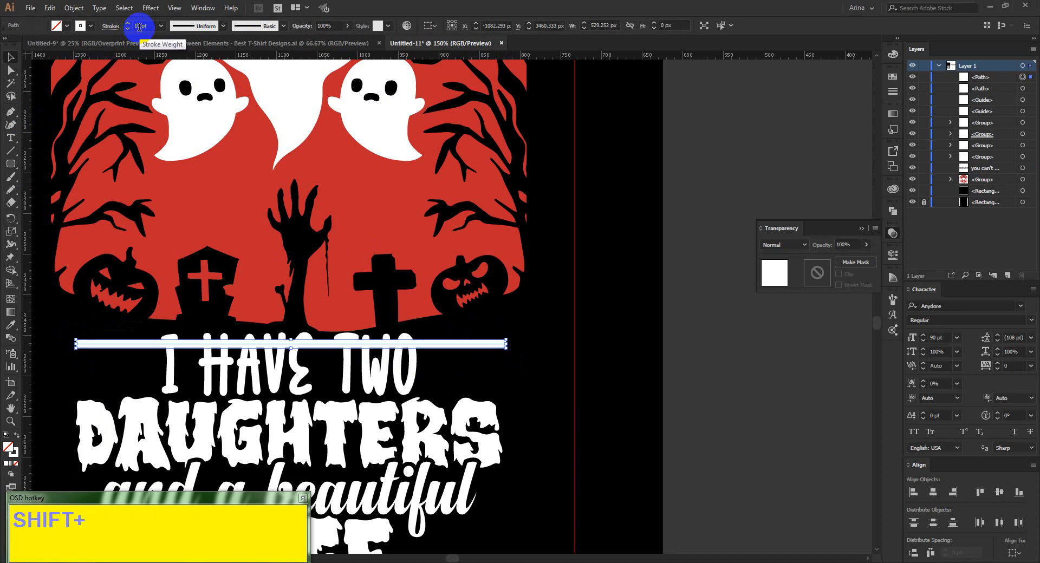
{"action": "scroll", "coordinate": [139, 26], "scroll_direction": "down", "scroll_amount": 2}
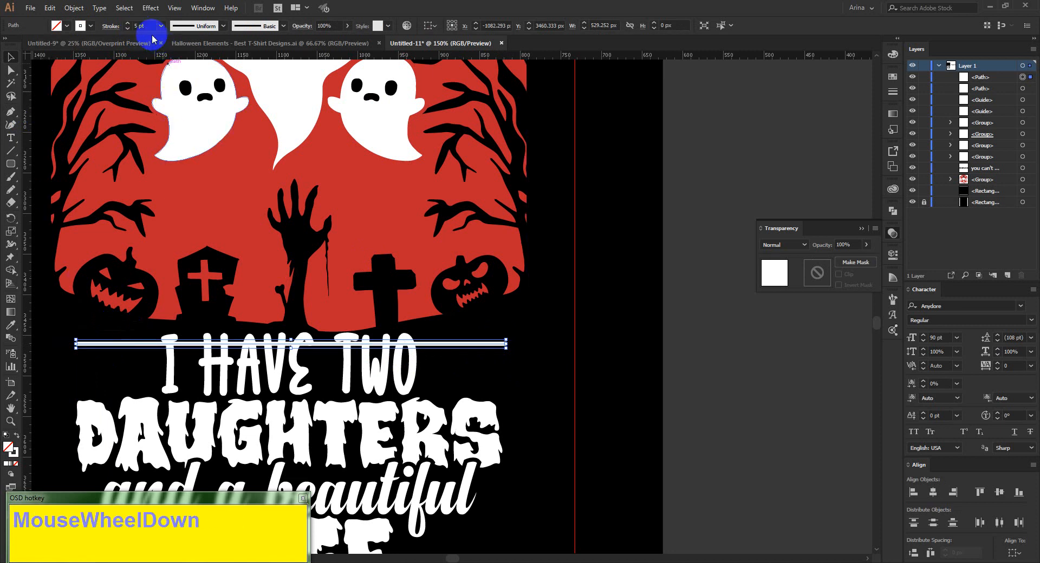
{"action": "scroll", "coordinate": [143, 23], "scroll_direction": "down", "scroll_amount": 1}
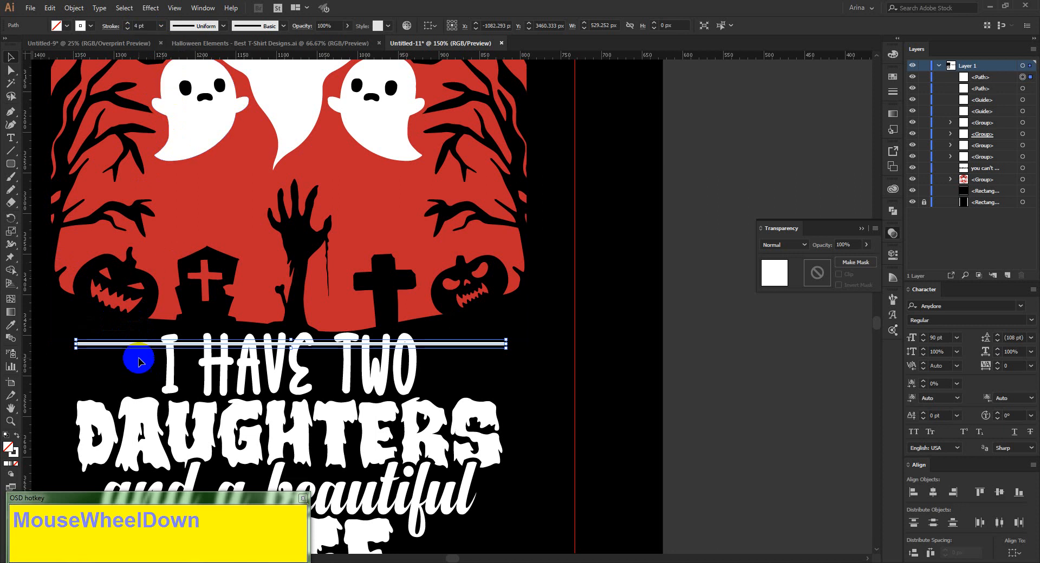
Duplicate the line downward twice at about 18 px spacing and align the three lines on their horizontal centres.
{"action": "left_click_drag", "start_coordinate": [139, 349], "coordinate": [136, 362], "text": "alt"}
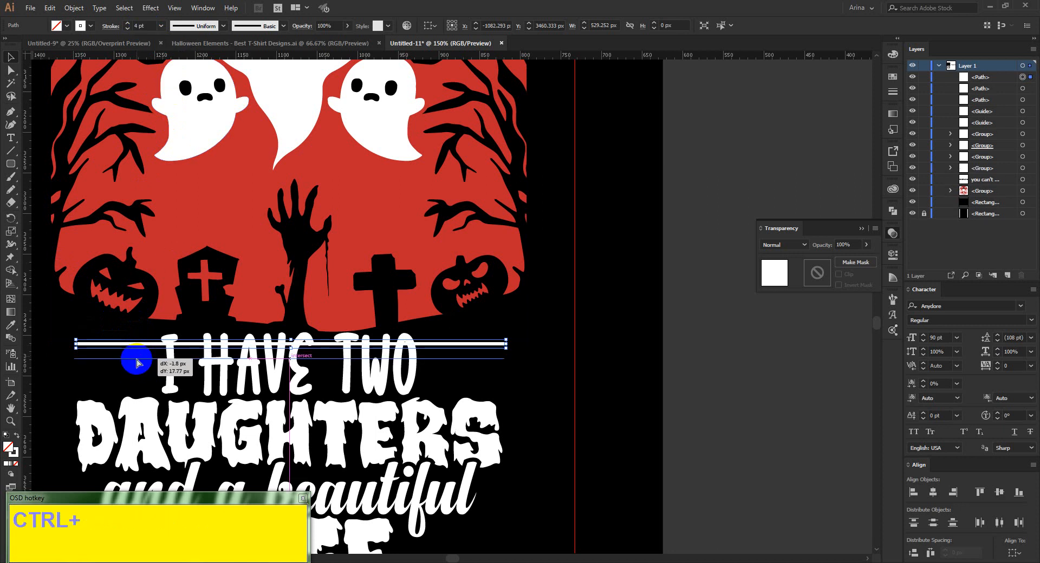
{"action": "key", "text": "ctrl+d"}
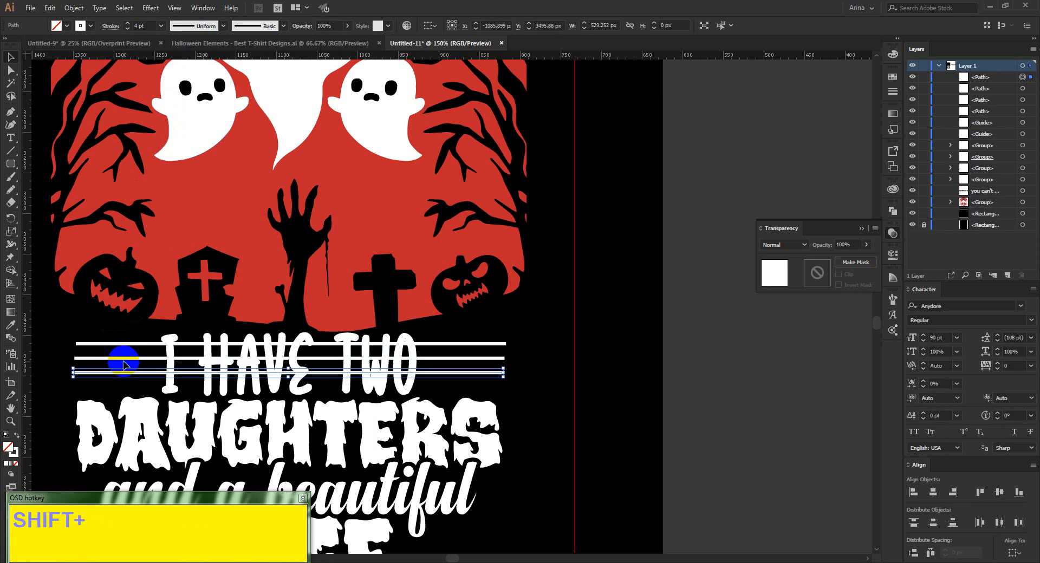
{"action": "left_click", "coordinate": [125, 359], "text": "shift"}
{"action": "left_click", "coordinate": [123, 343], "text": "shift"}
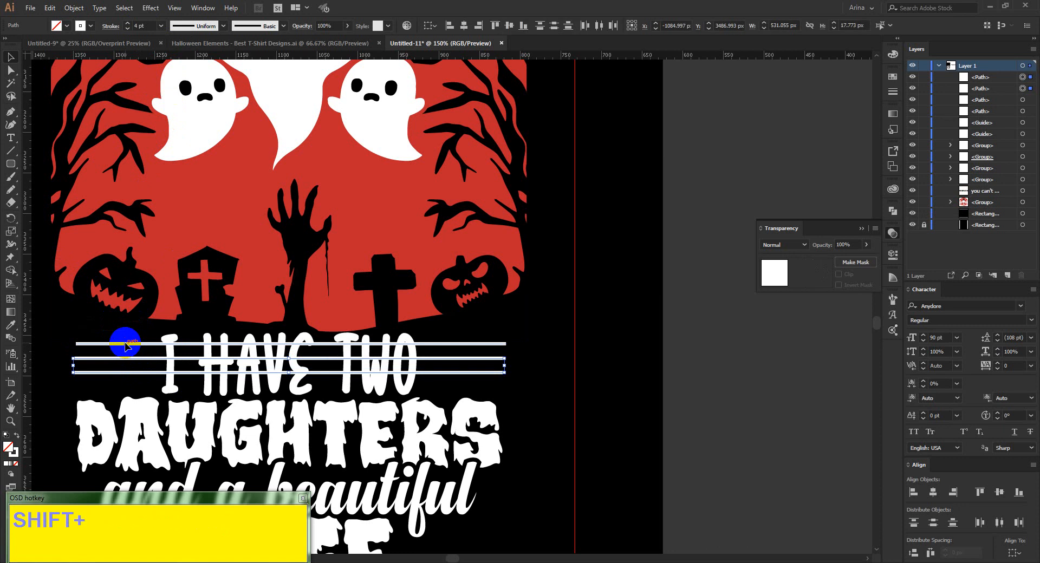
{"action": "left_click", "coordinate": [458, 28], "text": "shift"}
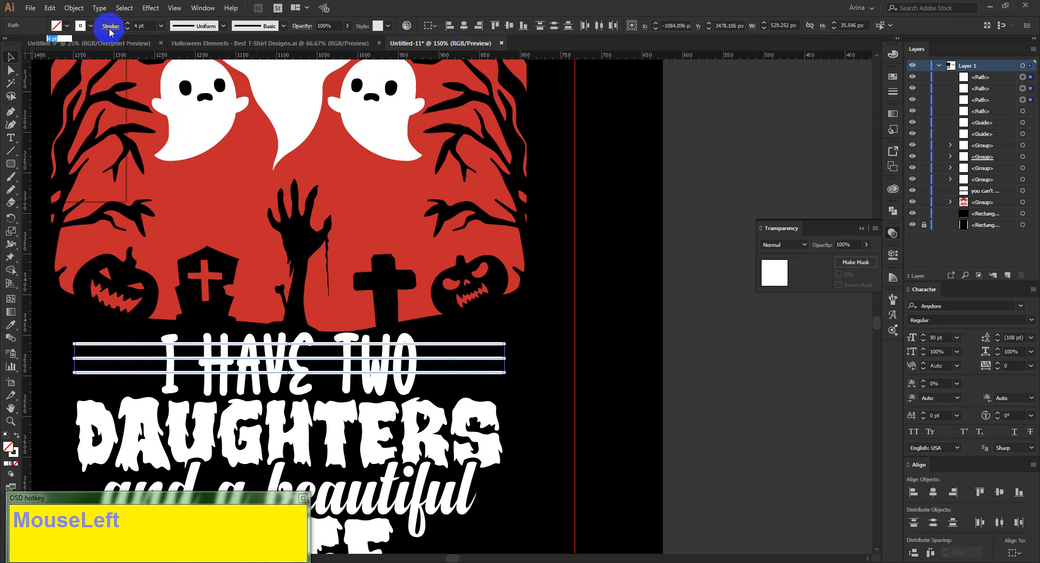
Set round caps on the strokes of the three selected lines.
{"action": "left_click", "coordinate": [54, 55]}
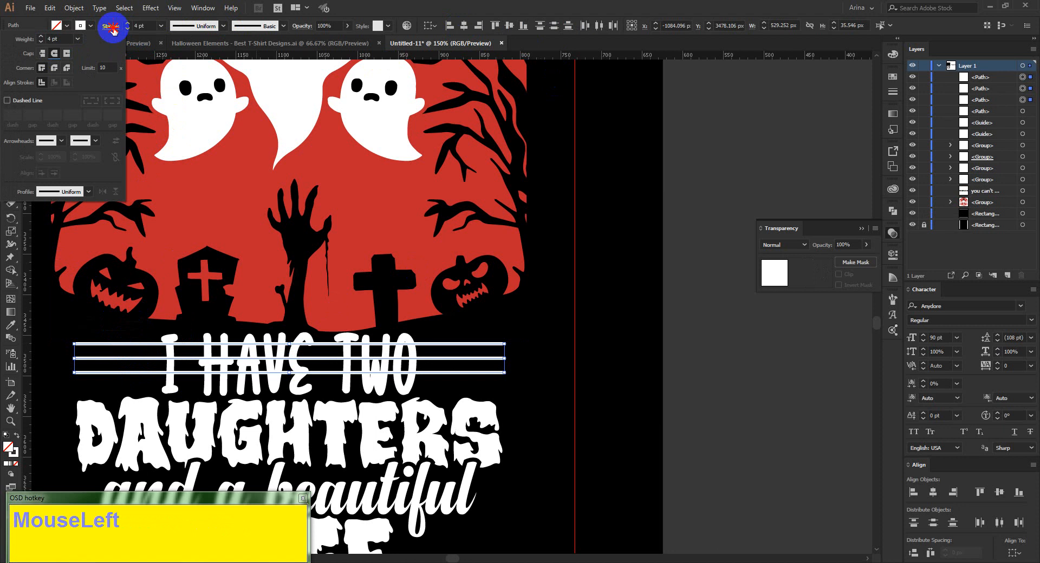
{"action": "left_click", "coordinate": [76, 8]}
{"action": "left_click", "coordinate": [245, 339]}
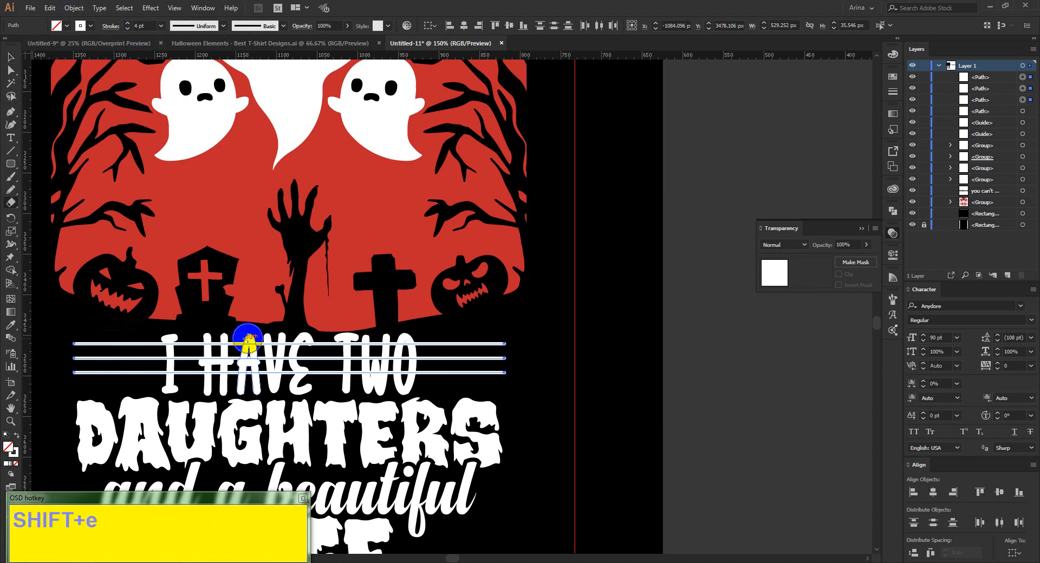
Erase the parts of the three lines crossing "I have two", leaving short segments on both sides of the text.
{"action": "mouse_move", "coordinate": [304, 300]}
{"action": "left_mouse_down"}
{"action": "mouse_move", "coordinate": [270, 364]}
{"action": "mouse_move", "coordinate": [223, 398]}
{"action": "left_mouse_up"}
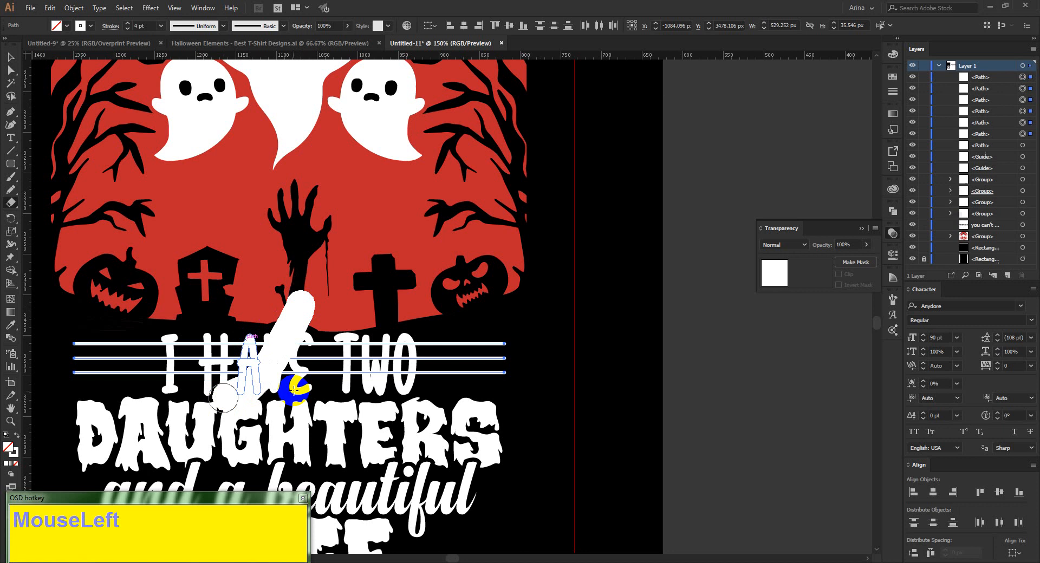
{"action": "left_click_drag", "start_coordinate": [284, 288], "coordinate": [155, 413]}
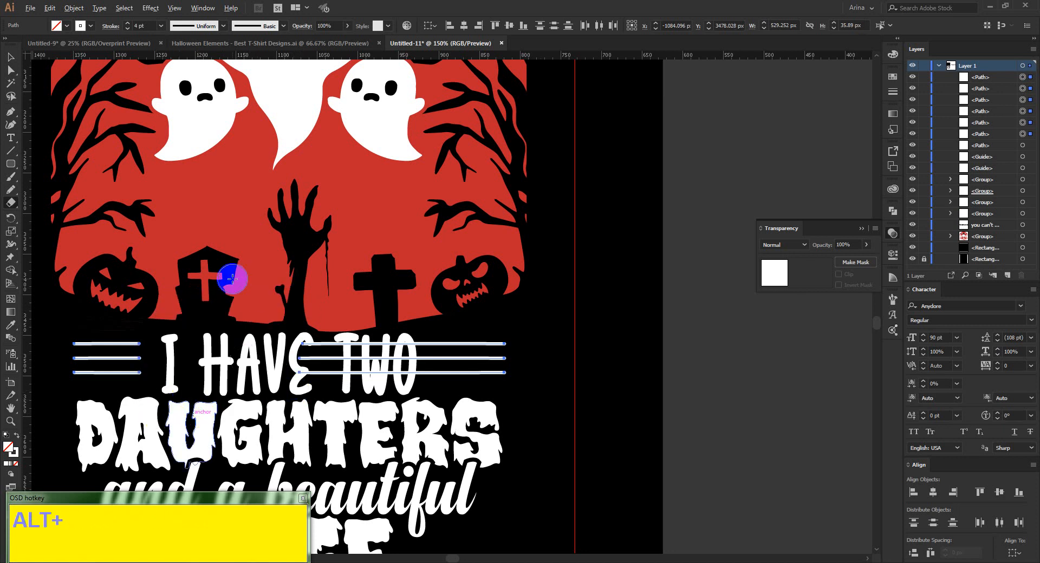
{"action": "left_click_drag", "start_coordinate": [232, 279], "coordinate": [425, 421]}
{"action": "key", "text": "v"}
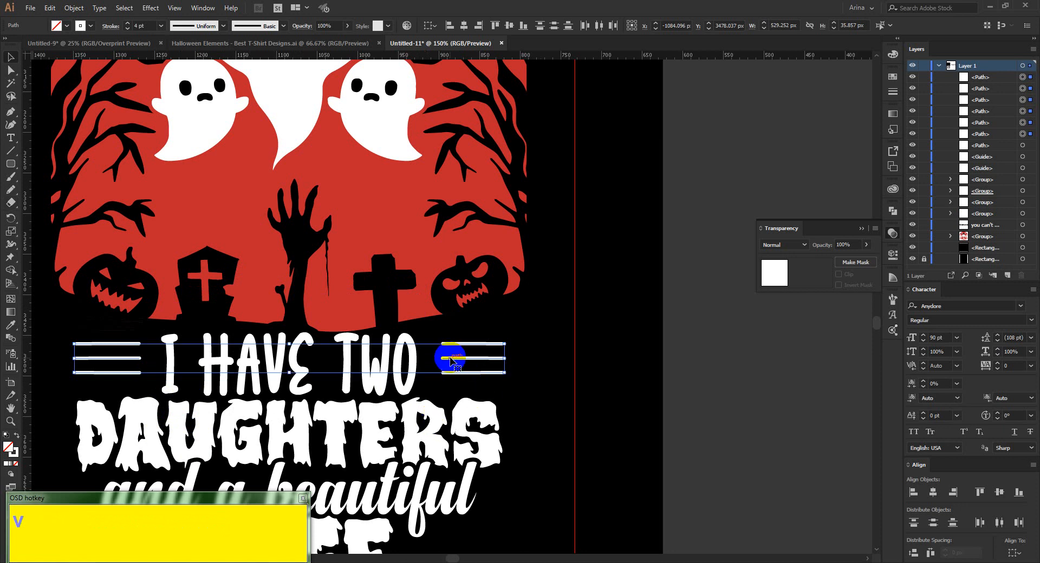
Expand the fill and stroke of the six short line segments beside "I have two" and group them.
{"action": "left_click", "coordinate": [73, 8]}
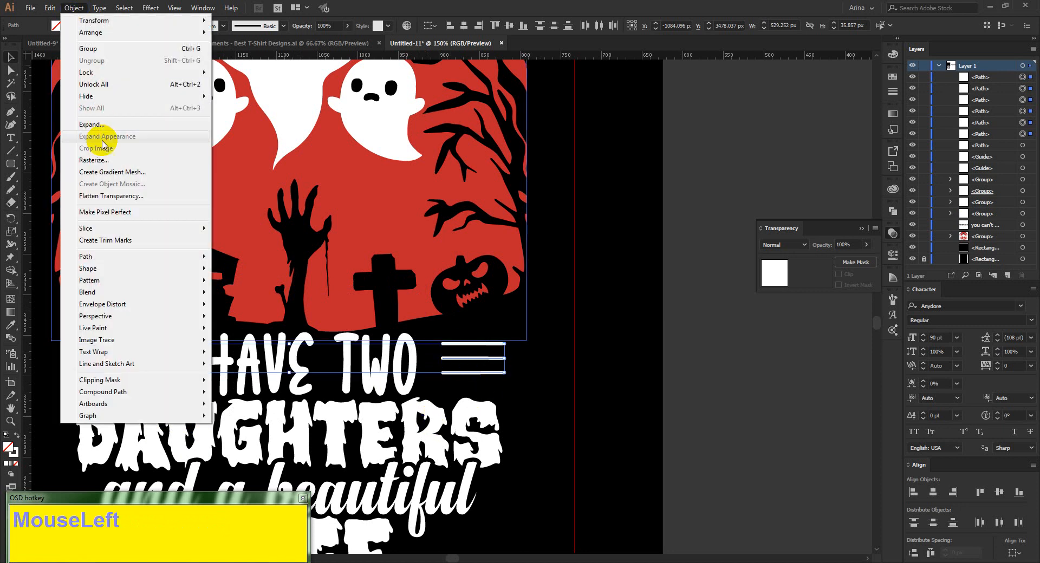
{"action": "left_click", "coordinate": [97, 129]}
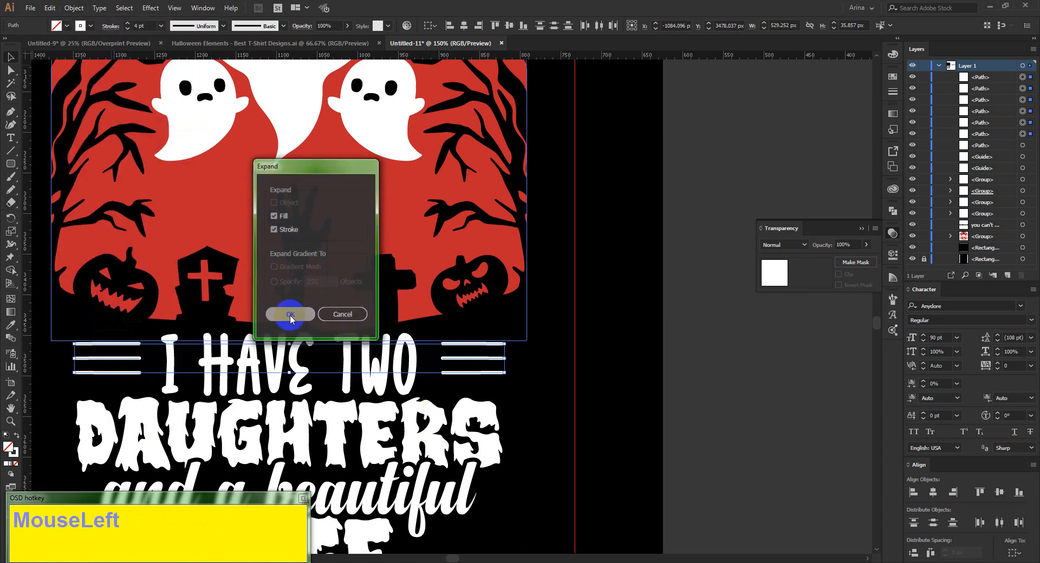
{"action": "left_click", "coordinate": [290, 317]}
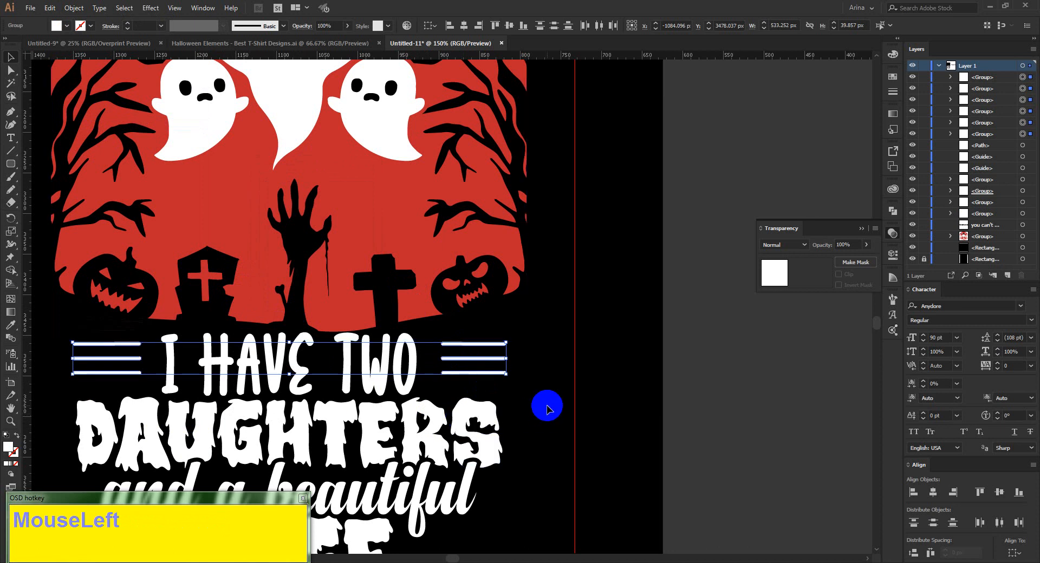
{"action": "key", "text": "ctrl"}
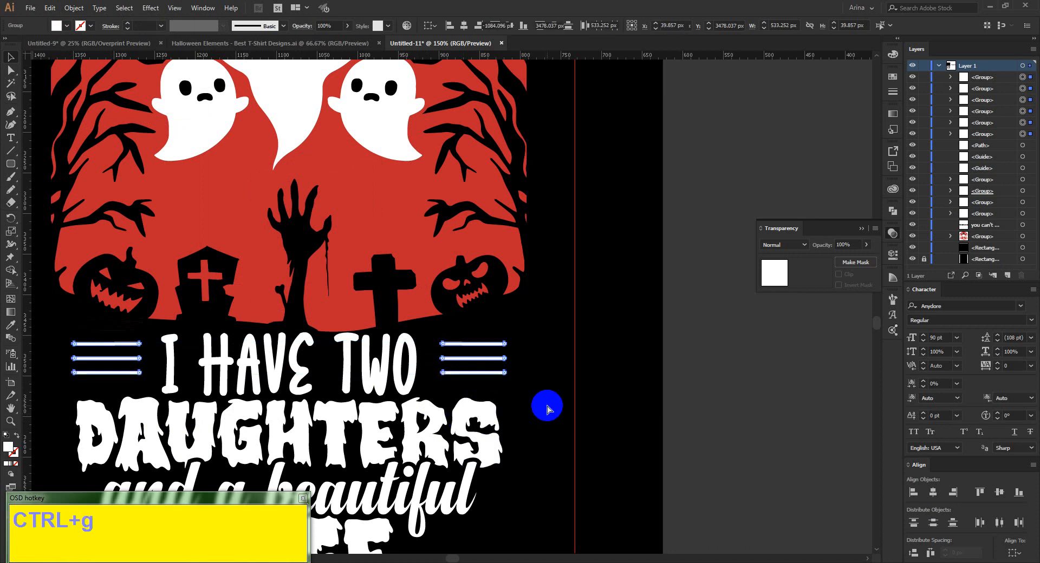
{"action": "key", "text": "ctrl+g"}
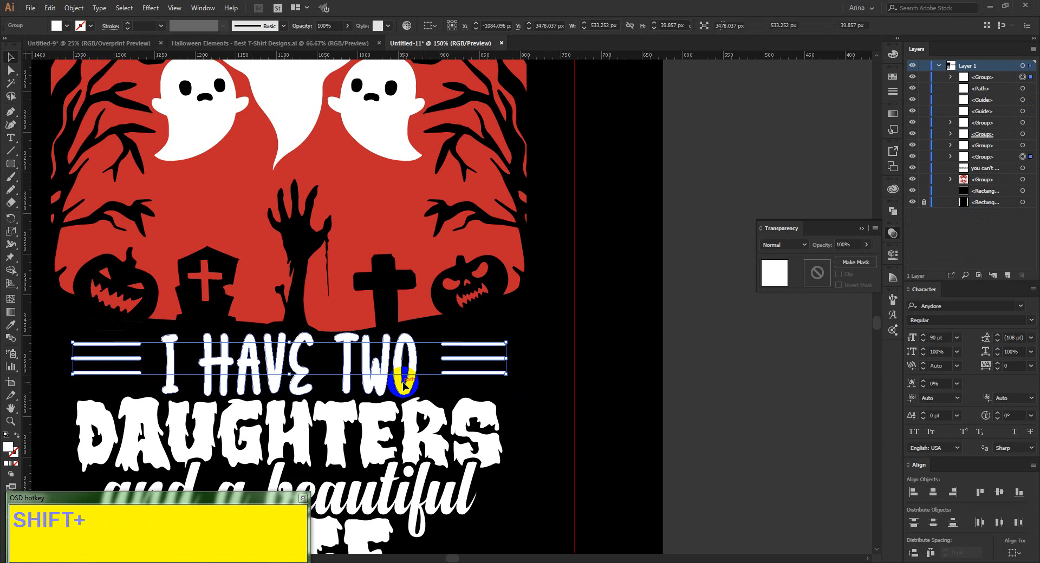
Align the grouped lines and the "I have two" text on their horizontal and vertical centres.
{"action": "left_click", "coordinate": [403, 384], "text": "shift"}
{"action": "left_click", "coordinate": [464, 26]}
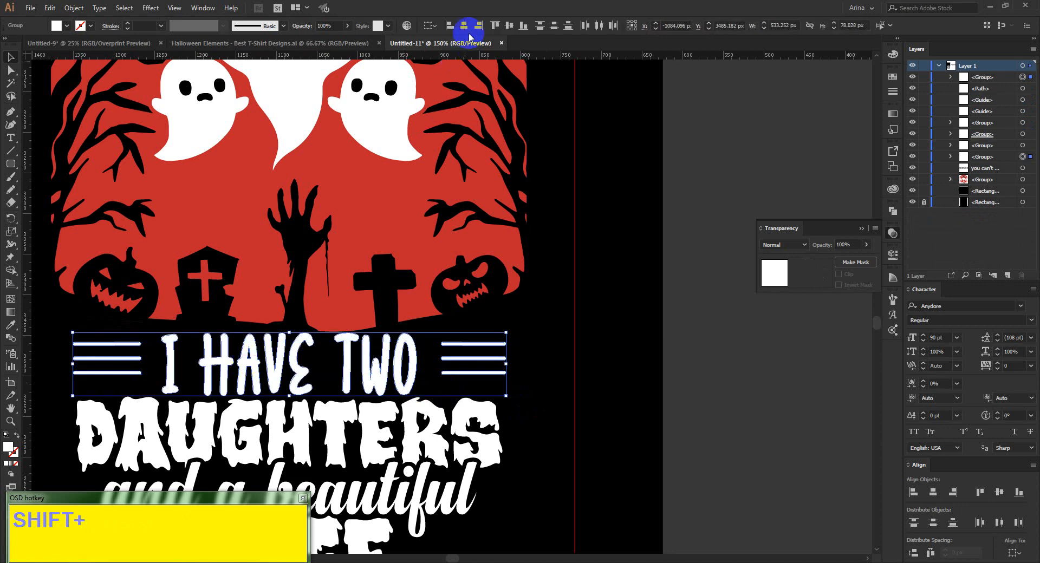
{"action": "left_click", "coordinate": [508, 26]}
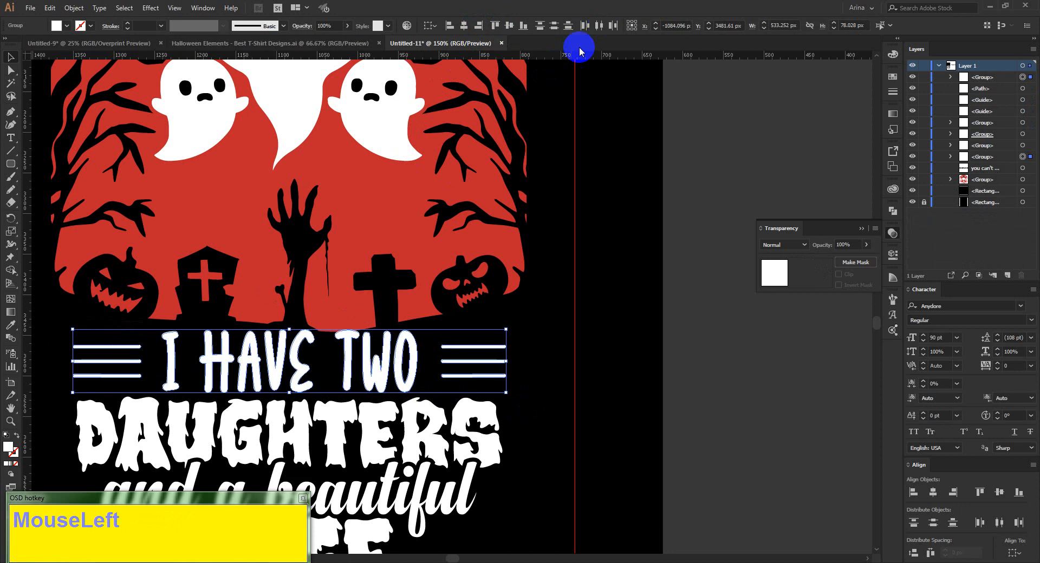
Duplicate the line group straight down so its segments sit on both sides of "WIFE".
{"action": "scroll", "coordinate": [226, 361], "scroll_direction": "down", "scroll_amount": 1, "text": "alt"}
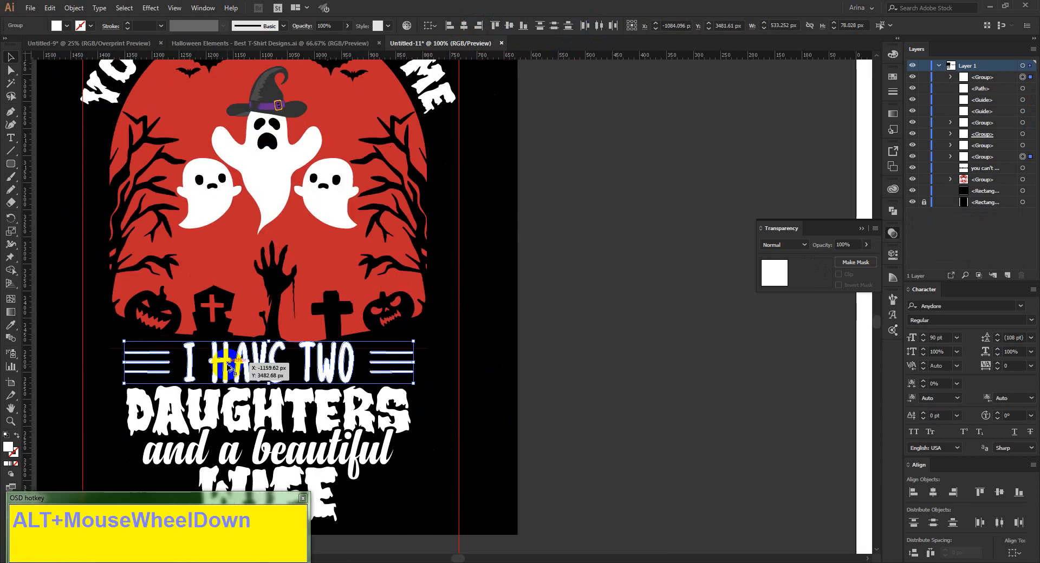
{"action": "scroll", "coordinate": [228, 366], "scroll_direction": "down", "scroll_amount": 1, "text": "alt"}
{"action": "left_click", "coordinate": [163, 465]}
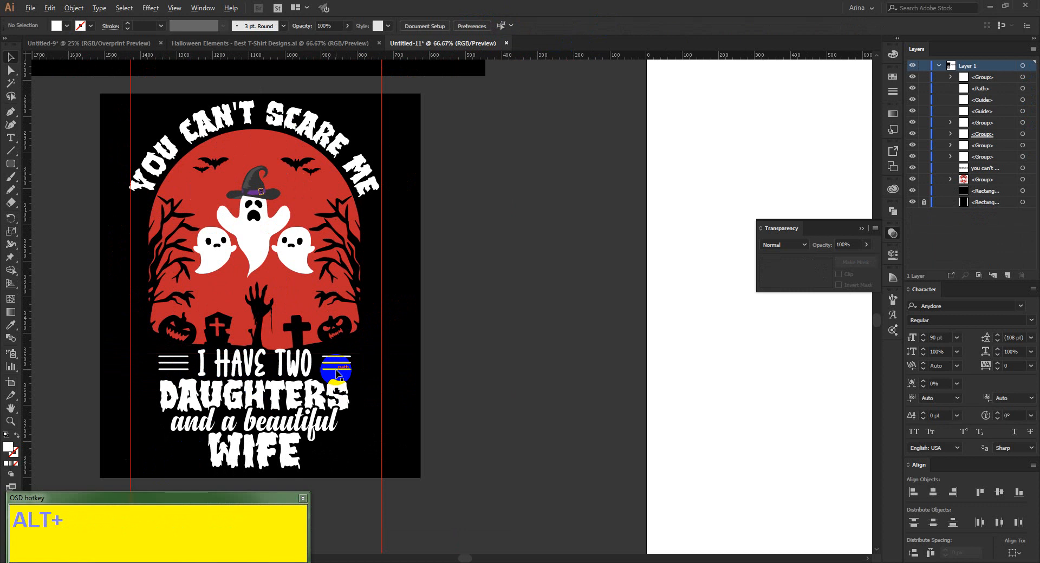
{"action": "left_click_drag", "start_coordinate": [337, 374], "coordinate": [336, 461]}
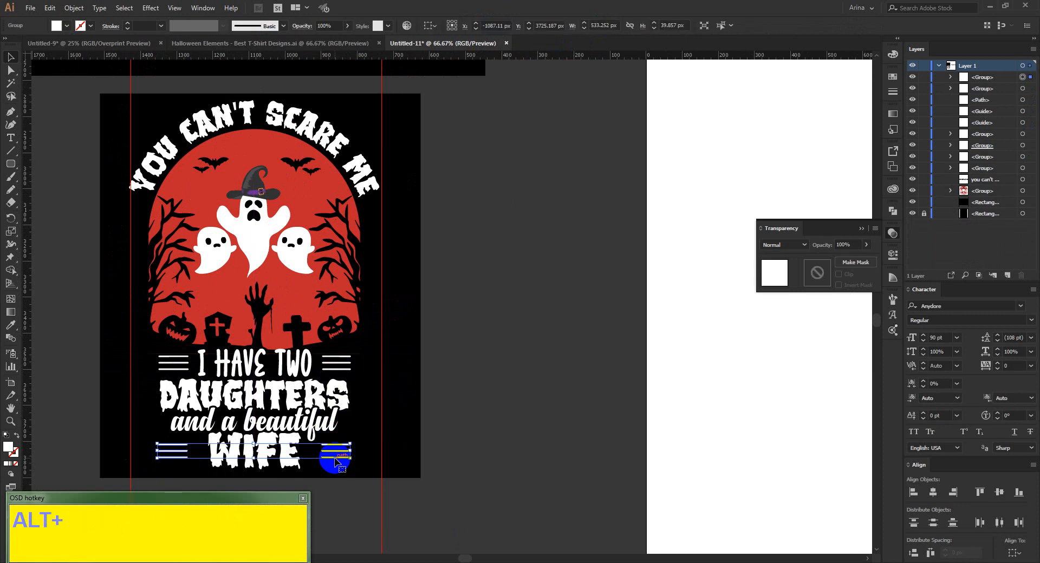
{"action": "scroll", "coordinate": [343, 448], "scroll_direction": "up", "scroll_amount": 1}
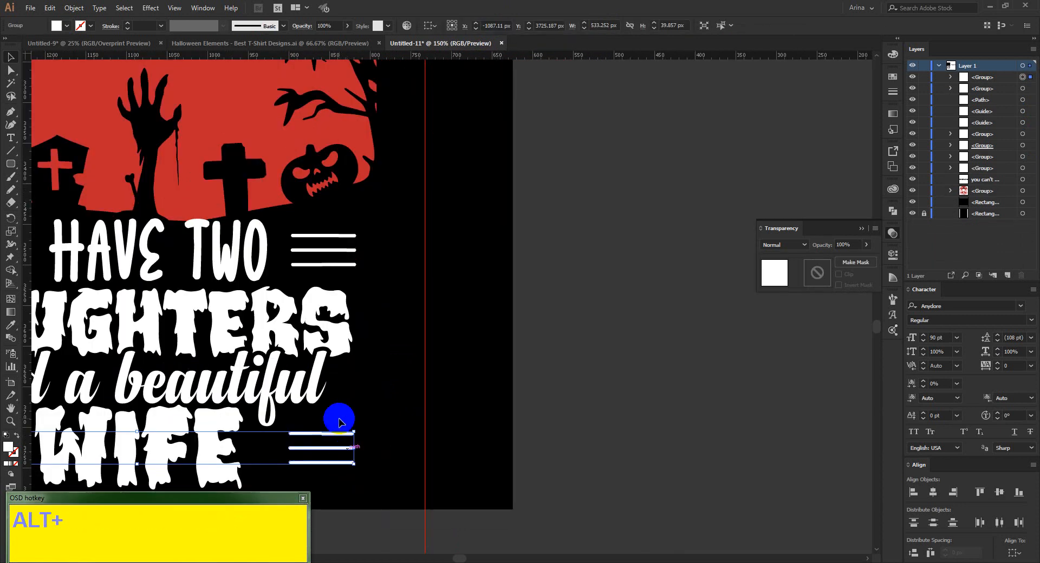
{"action": "scroll", "coordinate": [377, 391], "scroll_direction": "down", "scroll_amount": 1}
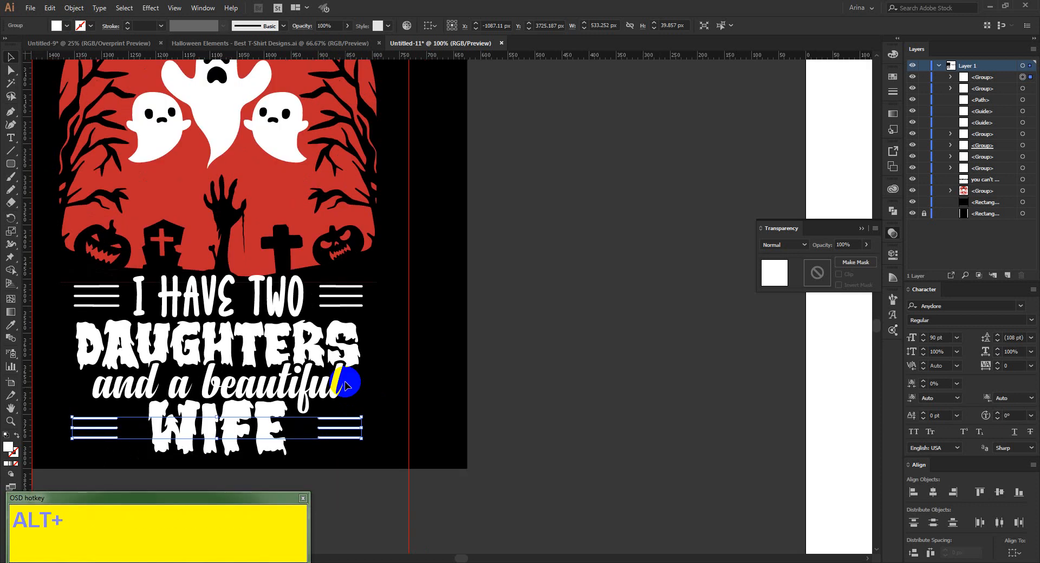
Group the "Daughters", "and a beautiful" and "WIFE" lettering together and deselect it.
{"action": "left_click", "coordinate": [280, 372]}
{"action": "left_click", "coordinate": [271, 413], "text": "shift"}
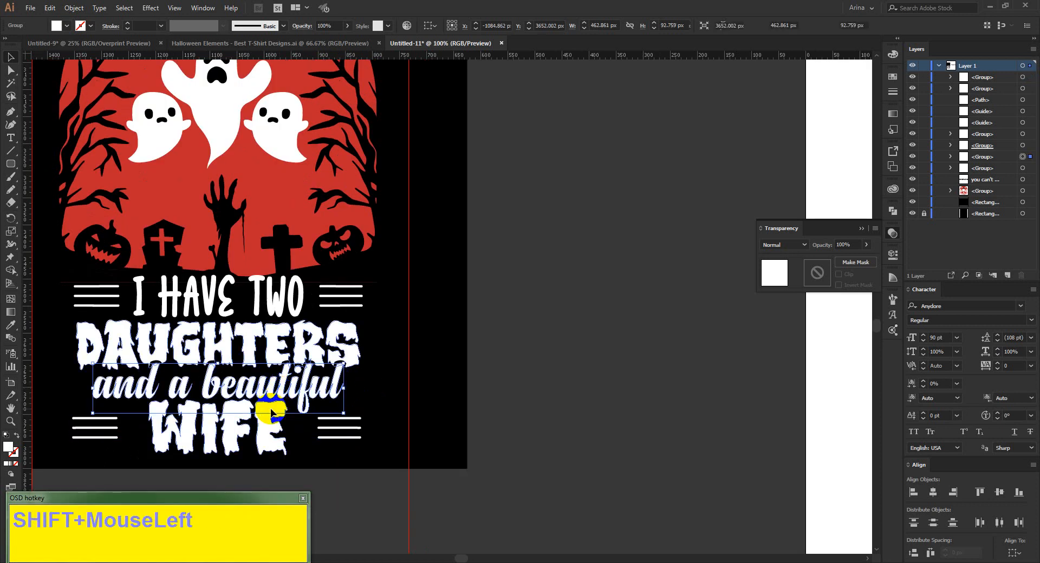
{"action": "left_click", "coordinate": [281, 346], "text": "shift"}
{"action": "key", "text": "ctrl+g"}
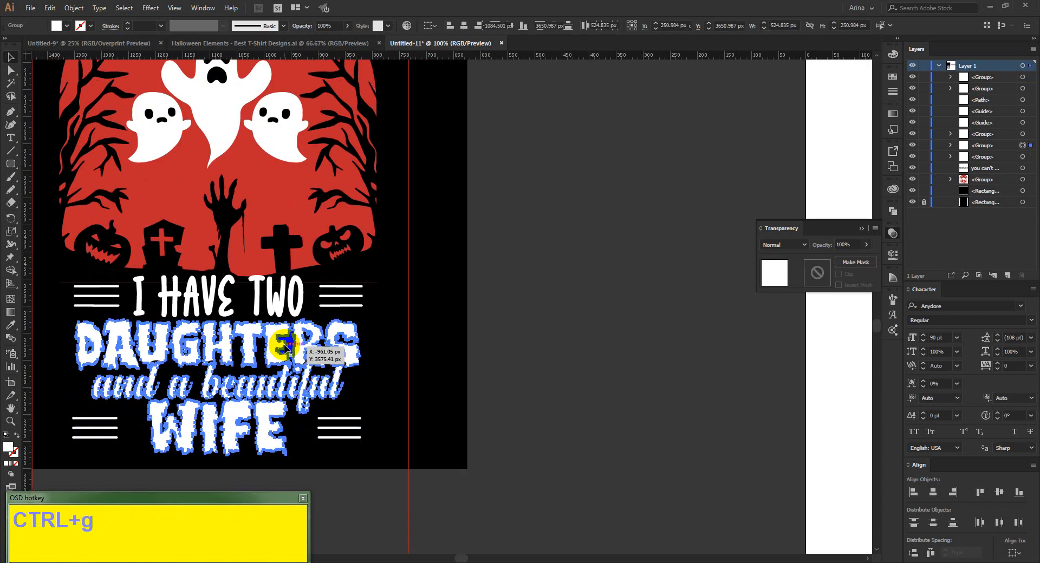
{"action": "scroll", "coordinate": [284, 347], "scroll_direction": "down", "scroll_amount": 1}
{"action": "left_click", "coordinate": [332, 451]}
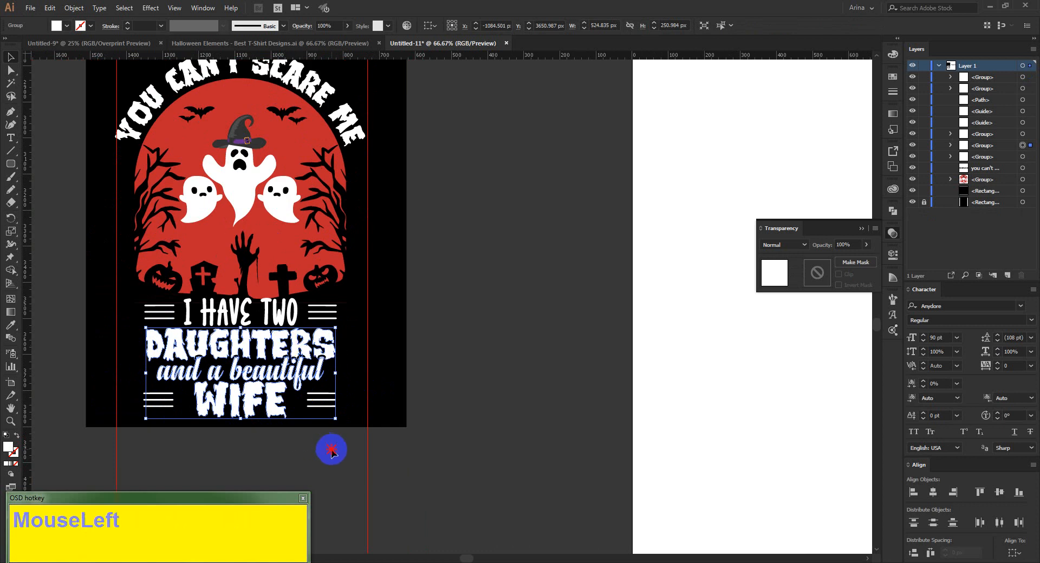
{"action": "left_click_drag", "start_coordinate": [158, 70], "coordinate": [384, 59]}
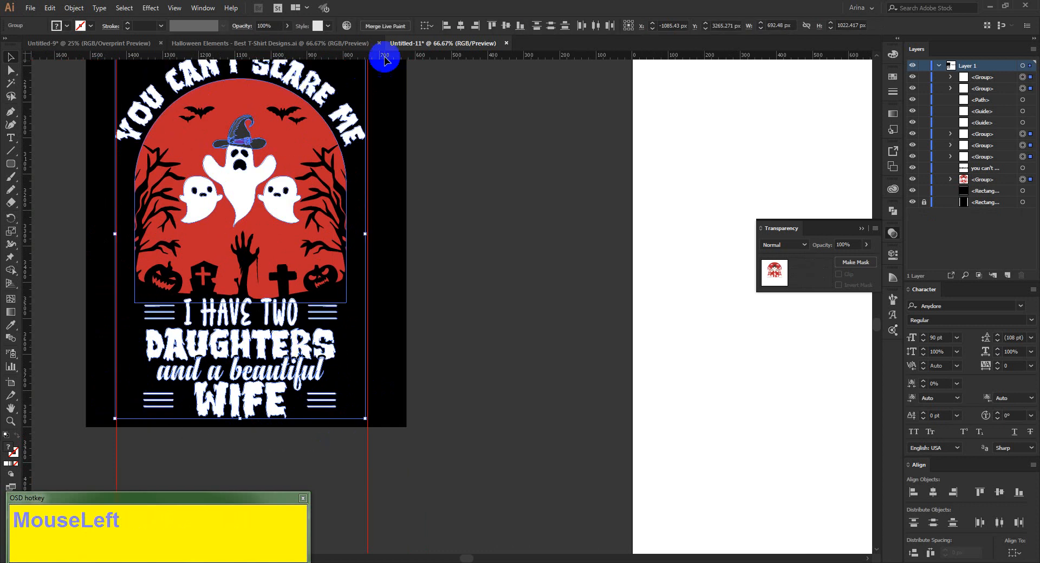
{"action": "left_click", "coordinate": [437, 294]}
{"action": "scroll", "coordinate": [437, 294], "scroll_direction": "down", "scroll_amount": 1}
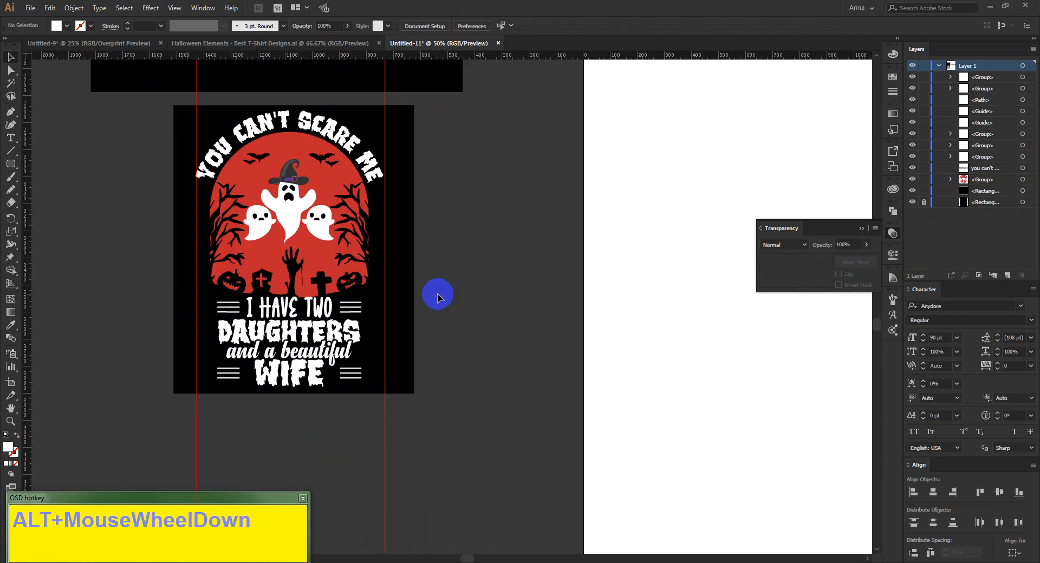
{"action": "scroll", "coordinate": [271, 217], "scroll_direction": "up", "scroll_amount": 1}
{"action": "left_click", "coordinate": [492, 354]}
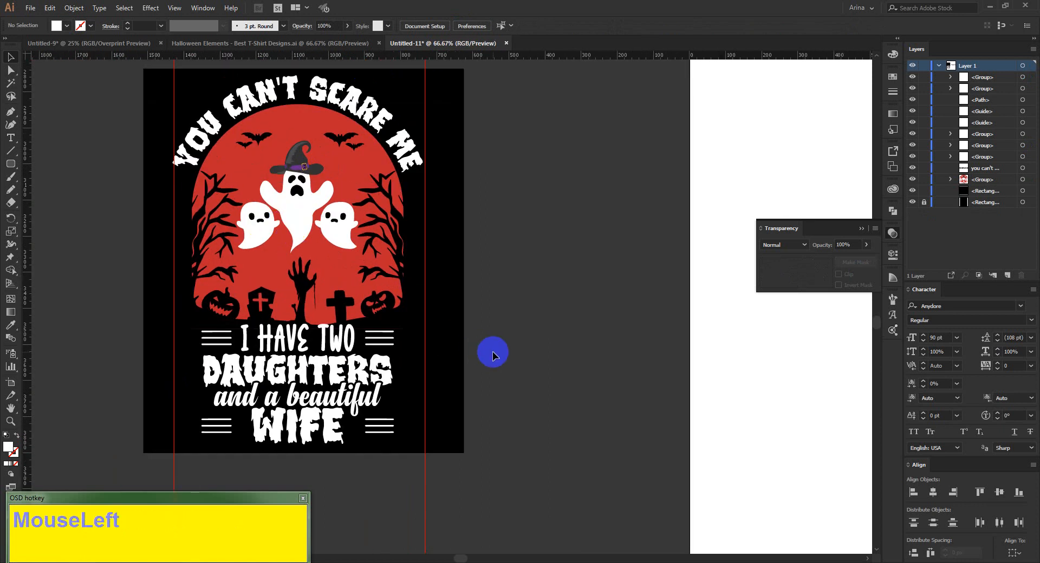
{"action": "left_click_drag", "start_coordinate": [341, 262], "coordinate": [543, 274]}
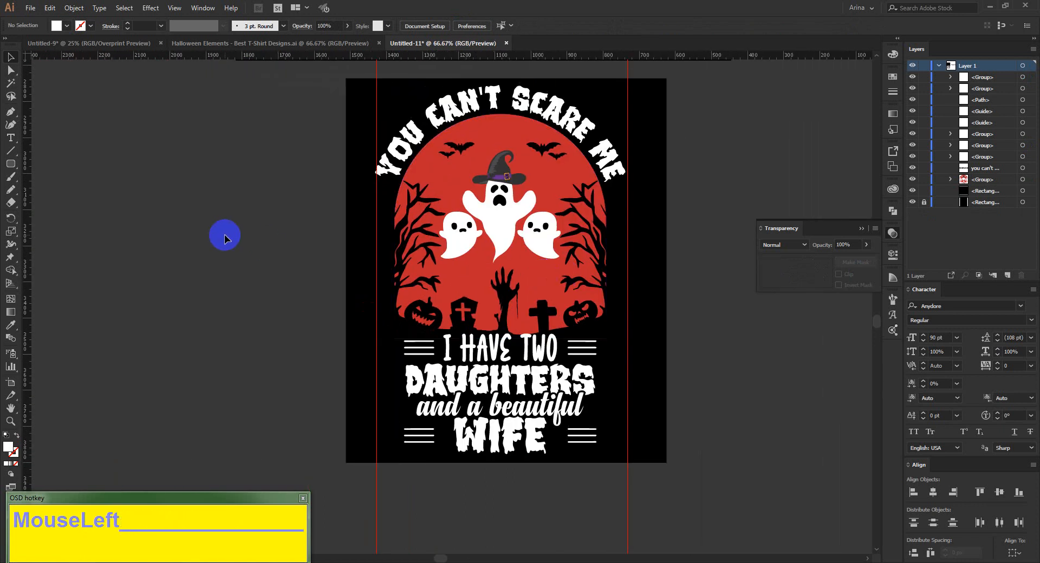
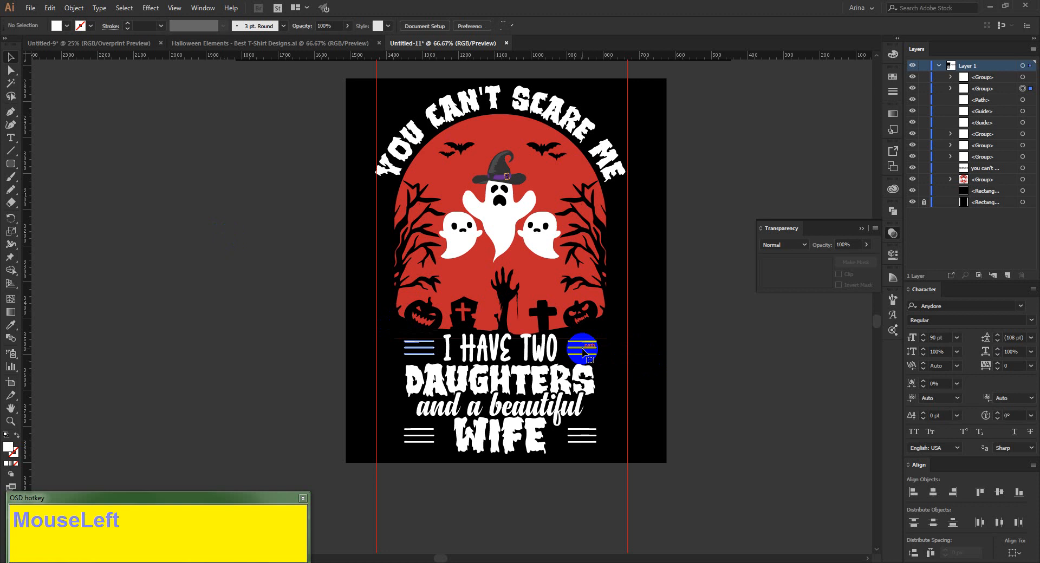
Enlarge the lower quote lettering and its decorative lines together to span the width between the two vertical guides.
{"action": "left_click", "coordinate": [543, 352]}
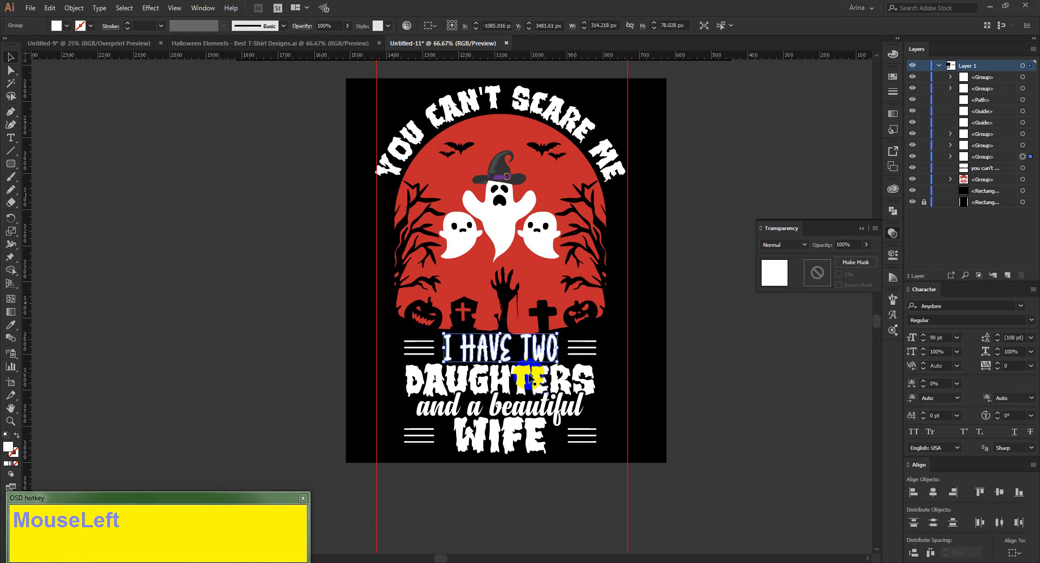
{"action": "left_click_drag", "start_coordinate": [394, 340], "coordinate": [552, 447]}
{"action": "key", "text": "ctrl+z"}
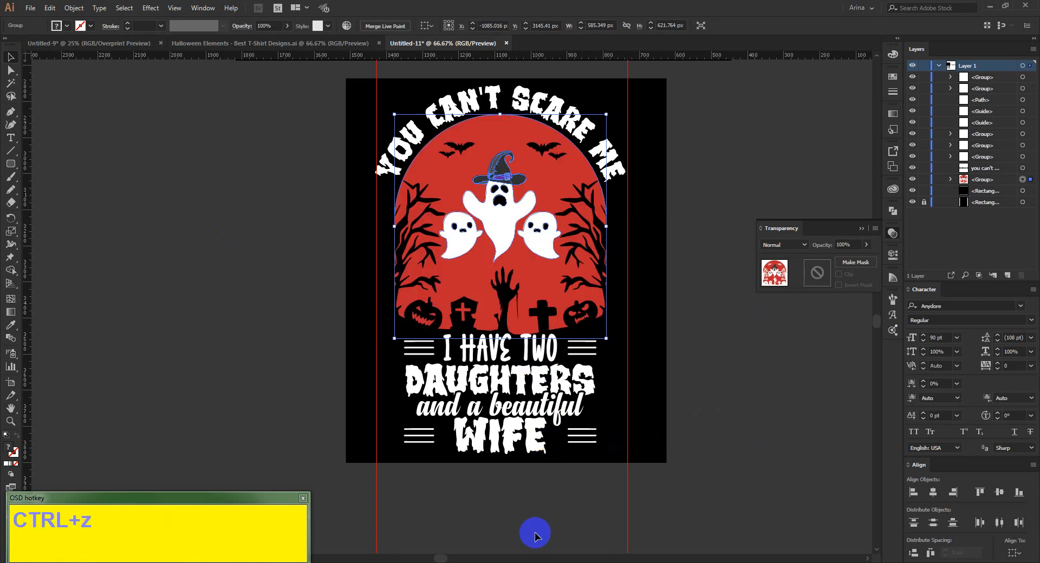
{"action": "left_click", "coordinate": [544, 520]}
{"action": "left_click_drag", "start_coordinate": [599, 493], "coordinate": [395, 343]}
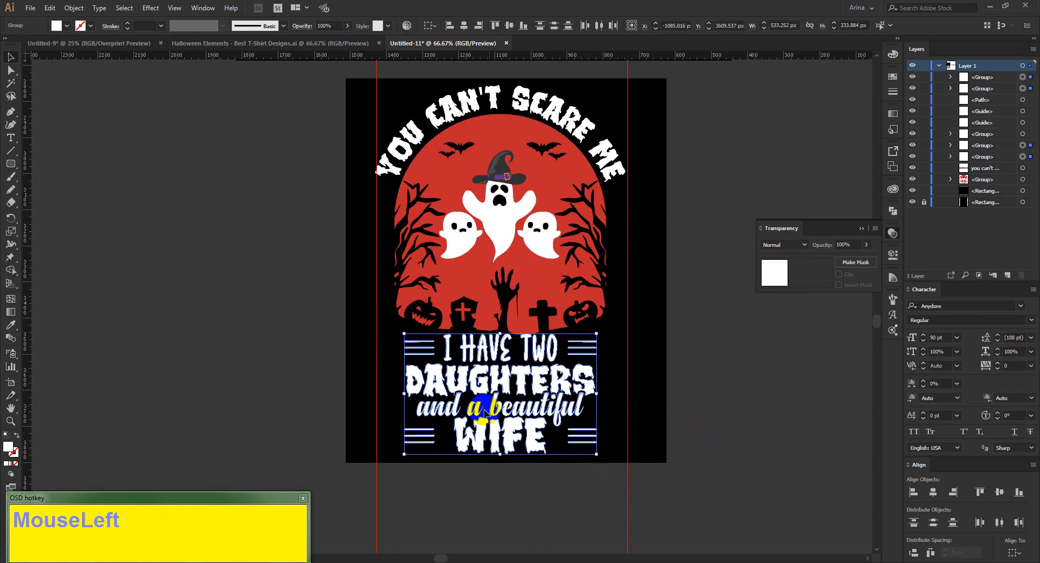
{"action": "mouse_move", "coordinate": [404, 395]}
{"action": "left_mouse_down"}
{"action": "mouse_move", "coordinate": [381, 392]}
{"action": "mouse_move", "coordinate": [390, 396]}
{"action": "left_mouse_up"}
{"action": "left_click_drag", "start_coordinate": [597, 394], "coordinate": [627, 394]}
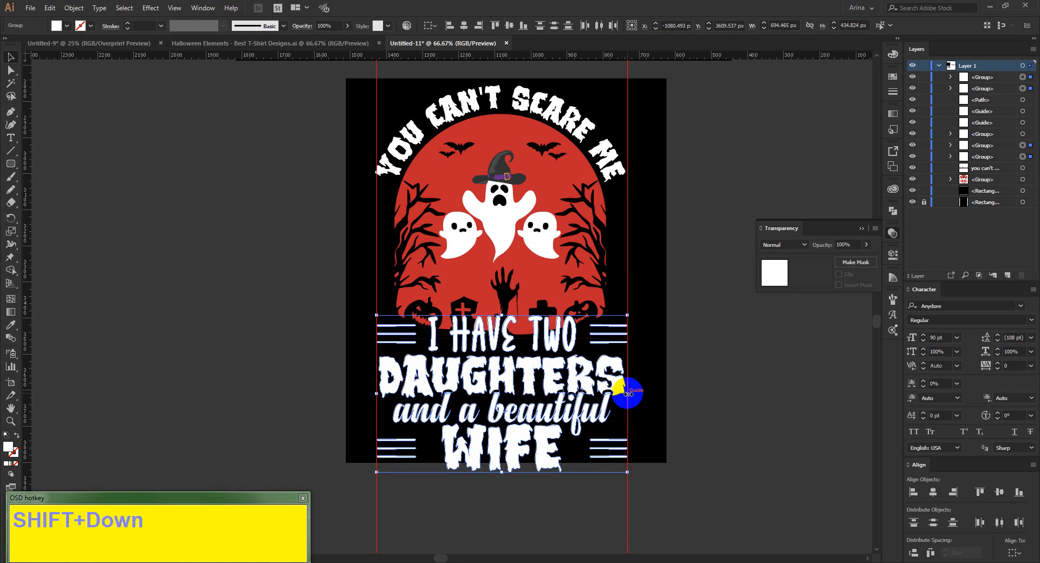
Nudge the enlarged quote block straight down, away from the graveyard artwork.
{"action": "key", "text": "shift+Down"}
{"action": "key", "text": "shift+Down"}
{"action": "key", "text": "shift+Down"}
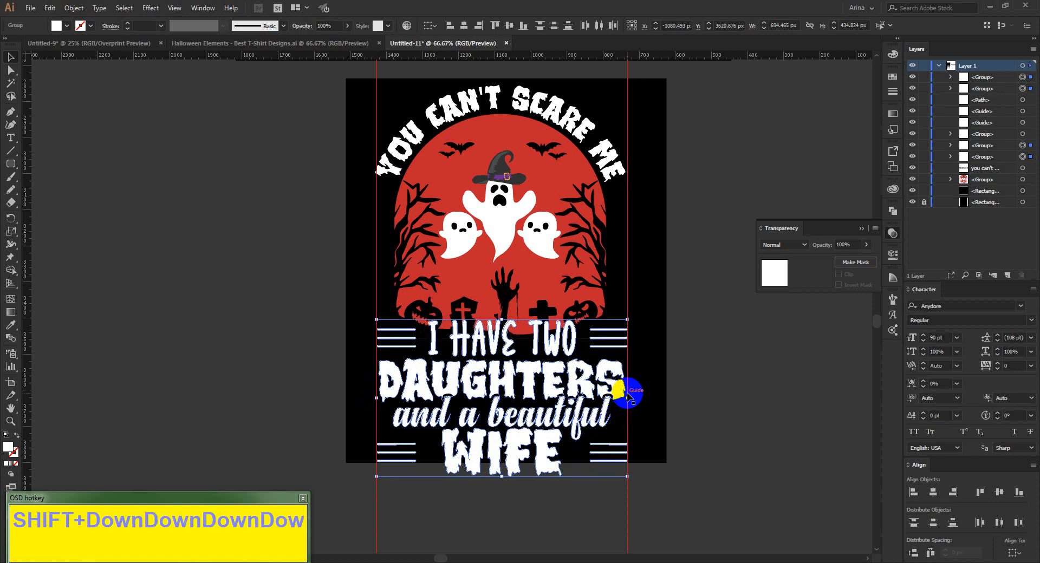
{"action": "key", "text": "shift+Down"}
{"action": "key", "text": "shift+Down"}
Scale the quote block proportionally to the arch's width, about 594 px, nudge it up to overlap the arch's lower edge, and deselect it.
{"action": "left_click_drag", "start_coordinate": [627, 399], "coordinate": [608, 400]}
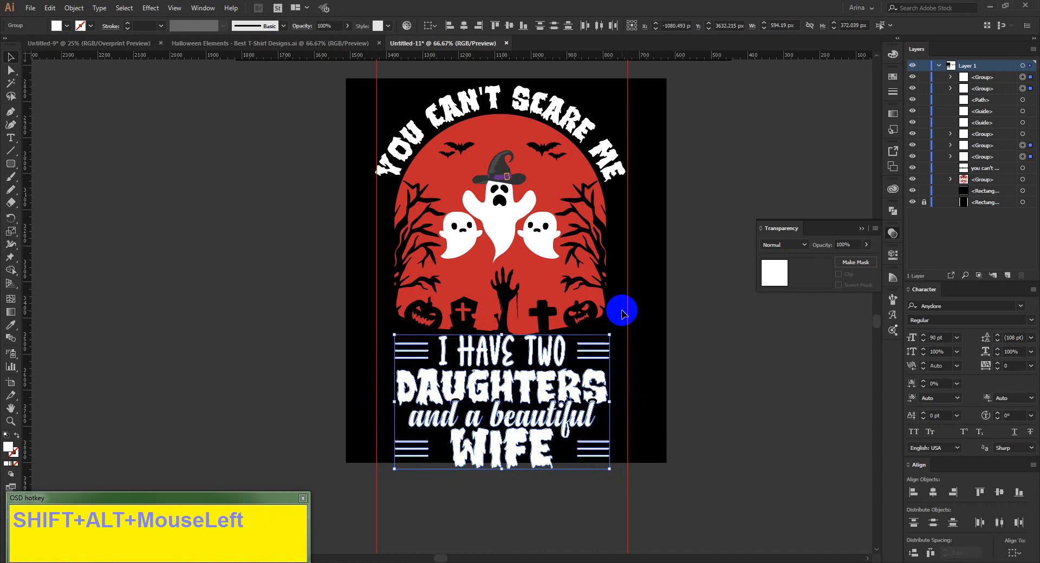
{"action": "key", "text": "Up"}
{"action": "key", "text": "Up"}
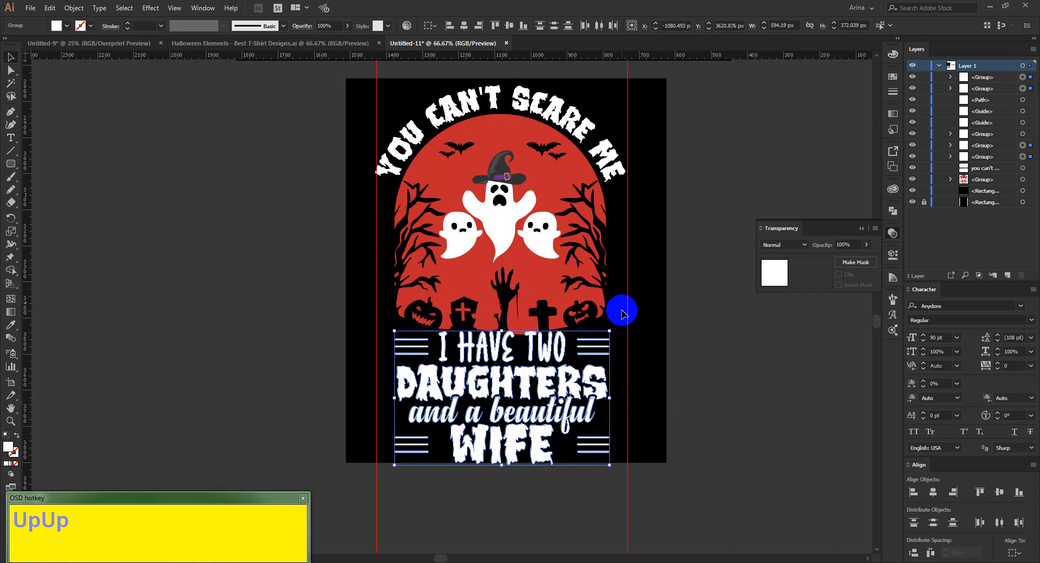
{"action": "key", "text": "Up"}
{"action": "key", "text": "Up"}
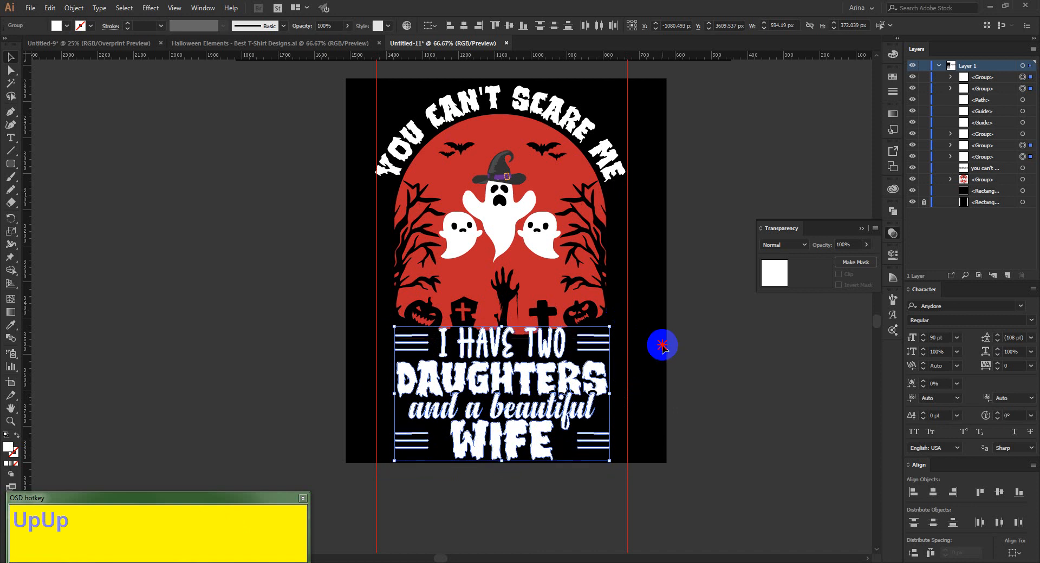
{"action": "left_click", "coordinate": [590, 352]}
Create a 5 px offset path with miter joins around the "I have two" lettering.
{"action": "left_click", "coordinate": [534, 350]}
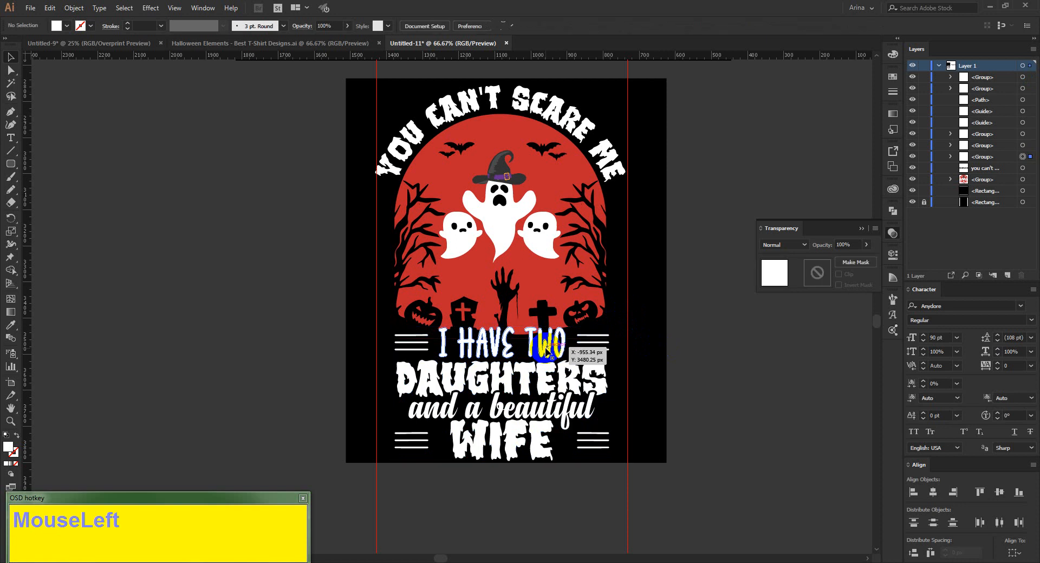
{"action": "scroll", "coordinate": [529, 351], "scroll_direction": "up", "scroll_amount": 1}
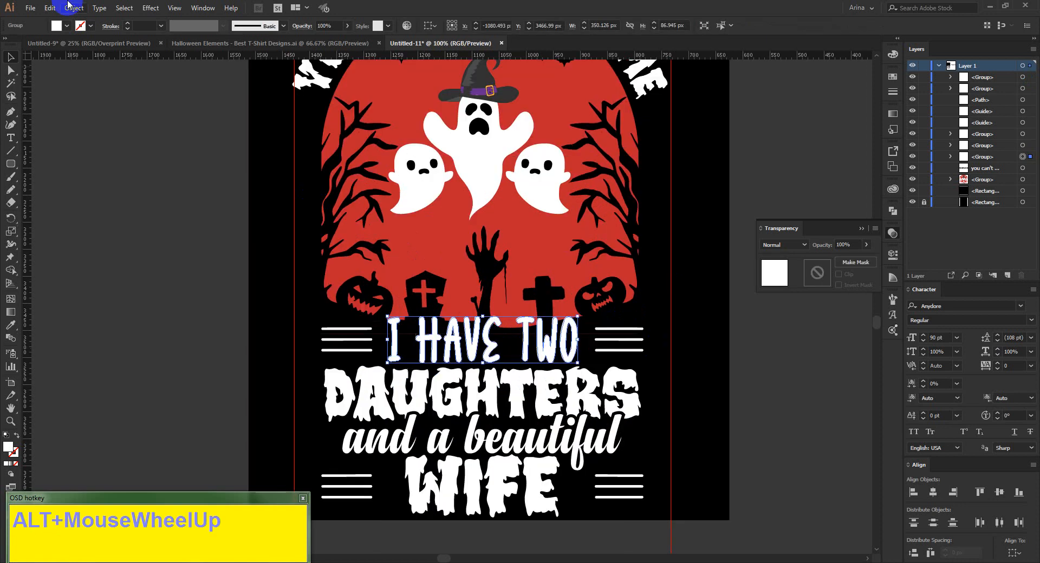
{"action": "left_click", "coordinate": [76, 9]}
{"action": "mouse_move", "coordinate": [162, 257]}
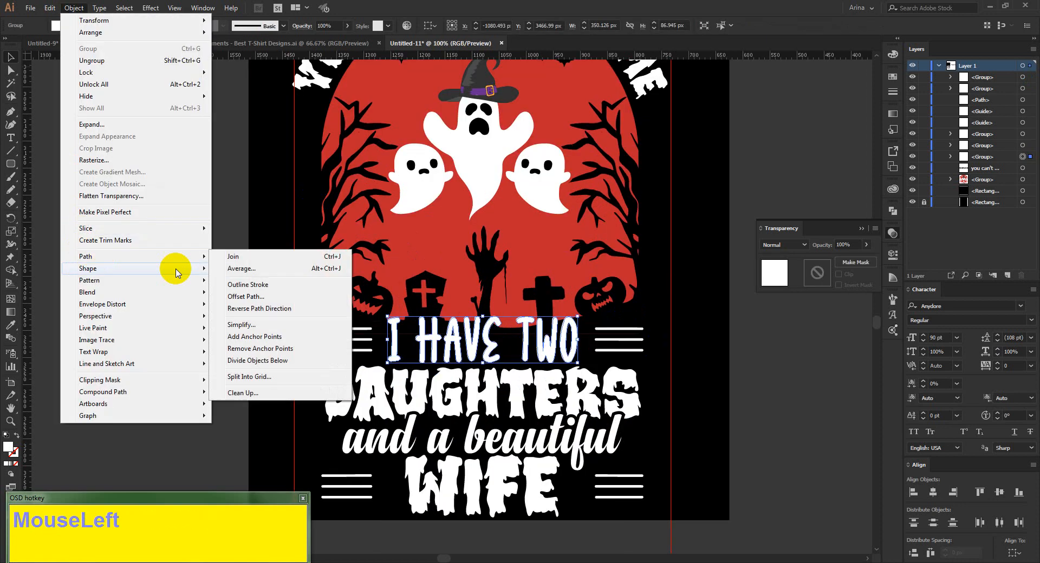
{"action": "left_click", "coordinate": [240, 297]}
{"action": "left_click", "coordinate": [58, 153]}
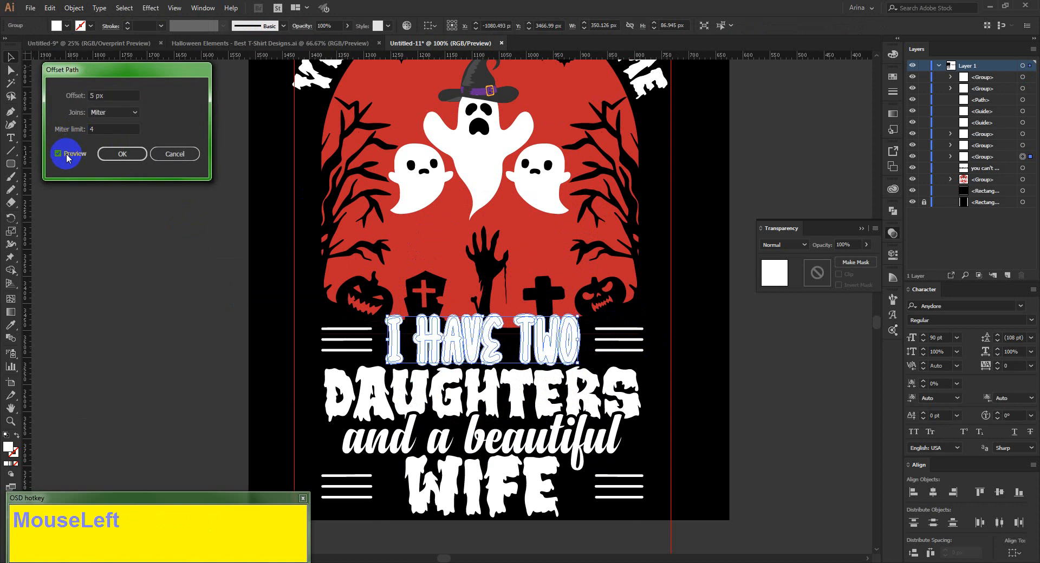
{"action": "left_click", "coordinate": [122, 154]}
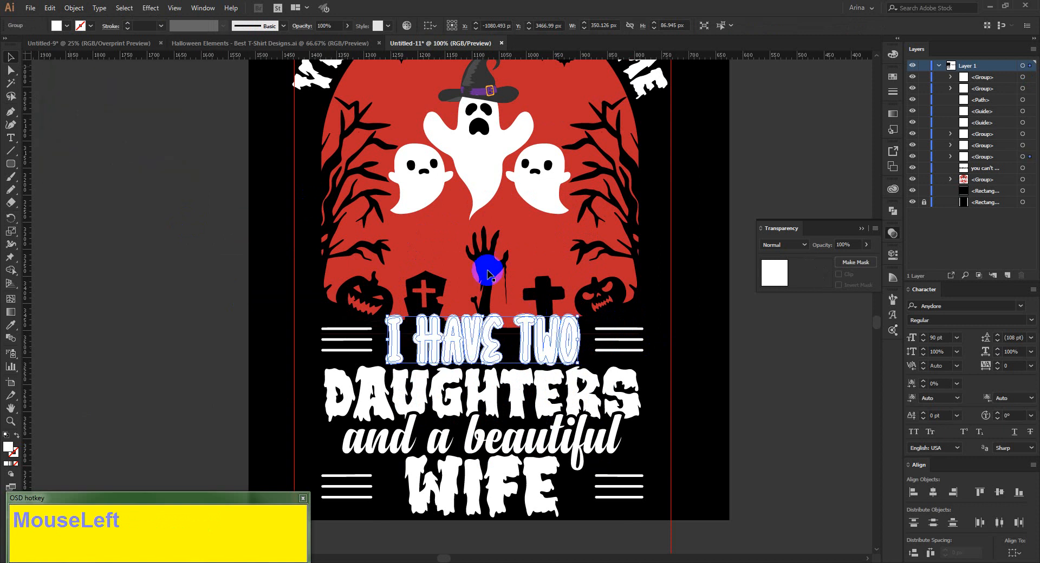
Cut the lettering's offset outline and paste it in place inside a non-clipping opacity mask on the graveyard artwork.
{"action": "key", "text": "ctrl+x"}
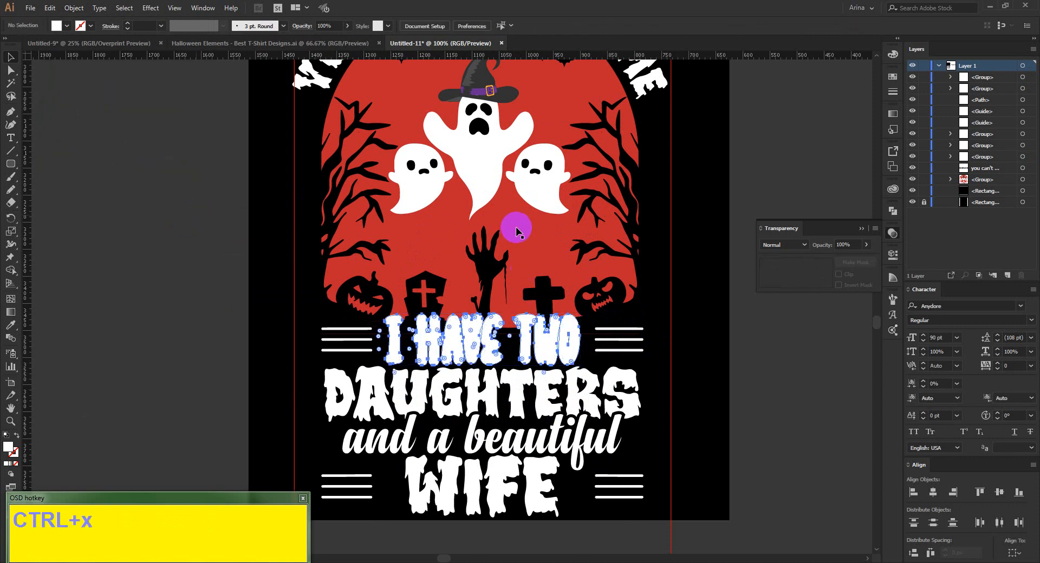
{"action": "left_click", "coordinate": [515, 228]}
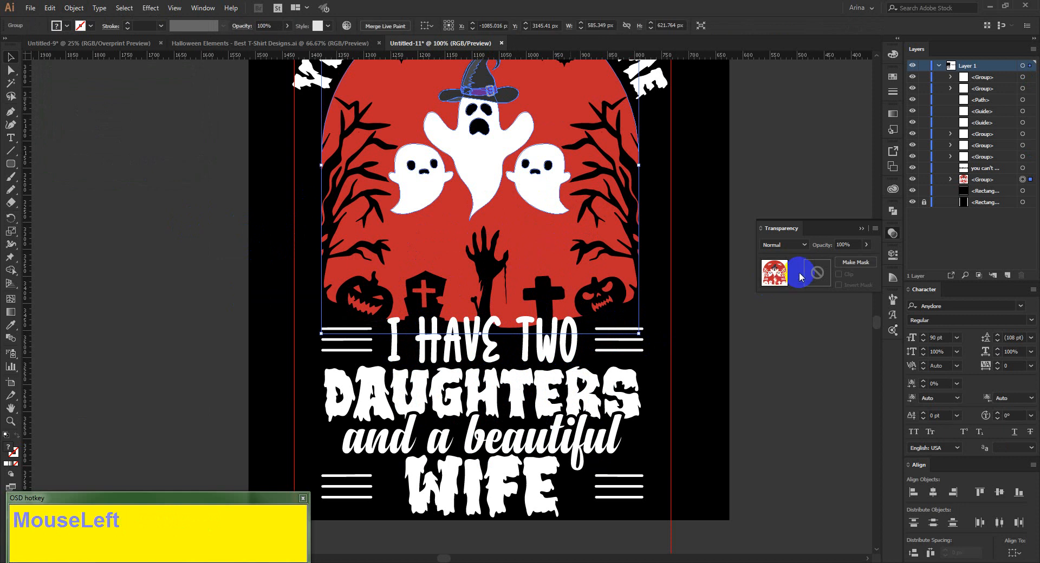
{"action": "left_click", "coordinate": [807, 274]}
{"action": "left_click", "coordinate": [838, 274]}
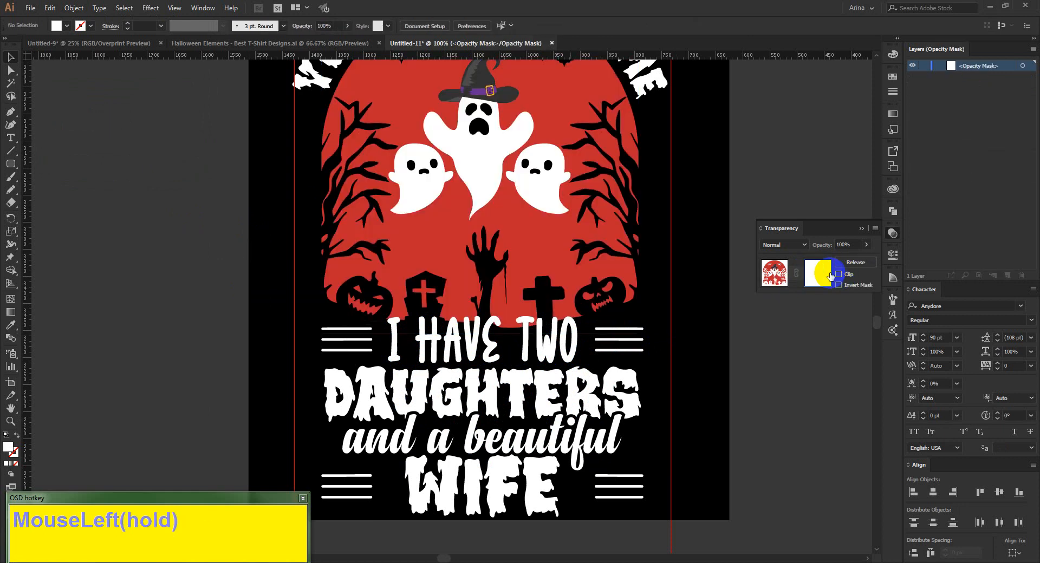
{"action": "key", "text": "ctrl+f"}
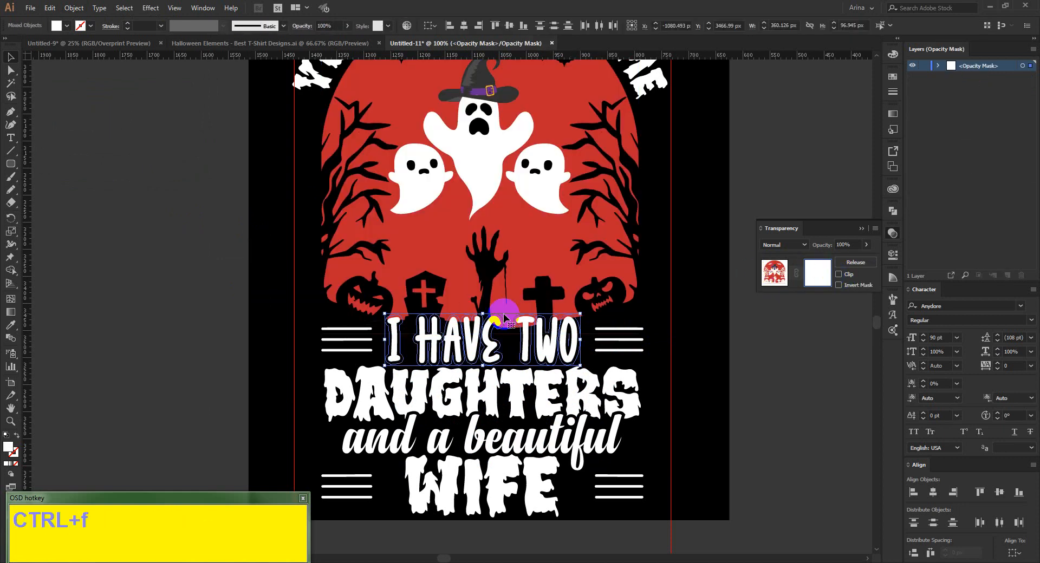
Fill the pasted offset outline in the opacity mask with black and return to editing the artwork.
{"action": "left_click", "coordinate": [68, 26]}
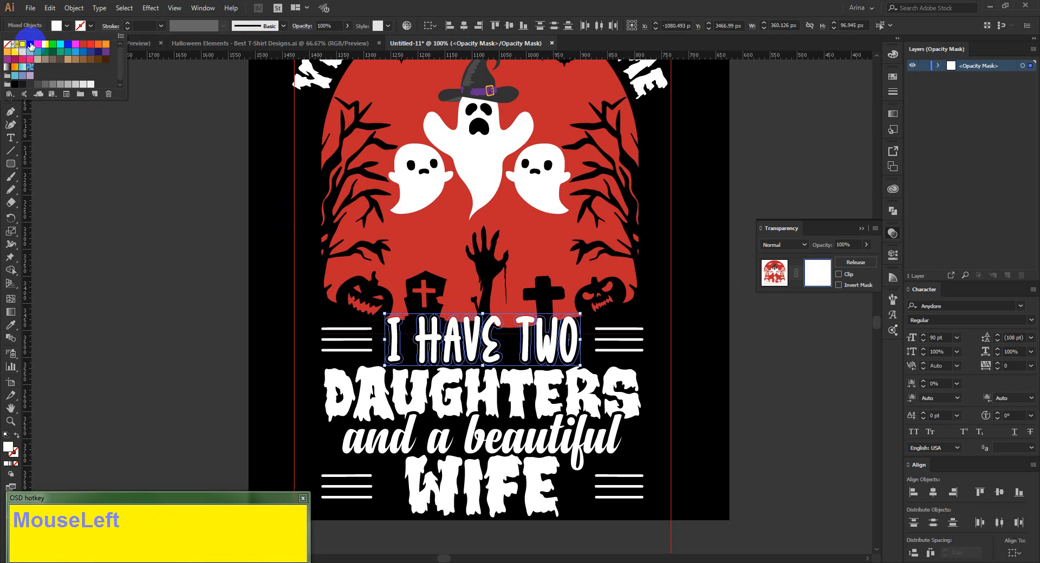
{"action": "left_click", "coordinate": [31, 45]}
{"action": "left_click", "coordinate": [106, 203]}
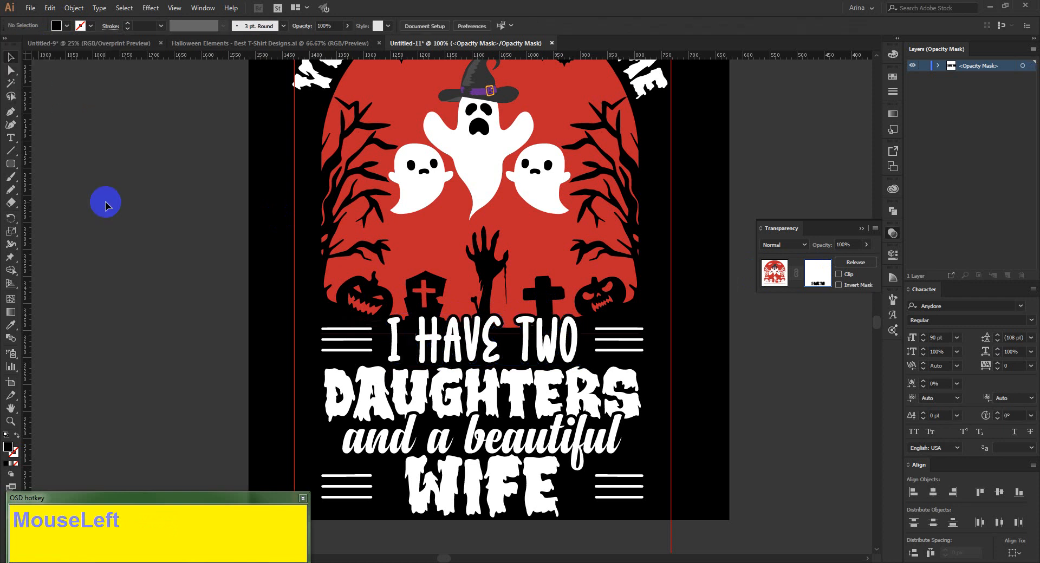
{"action": "left_click", "coordinate": [772, 277]}
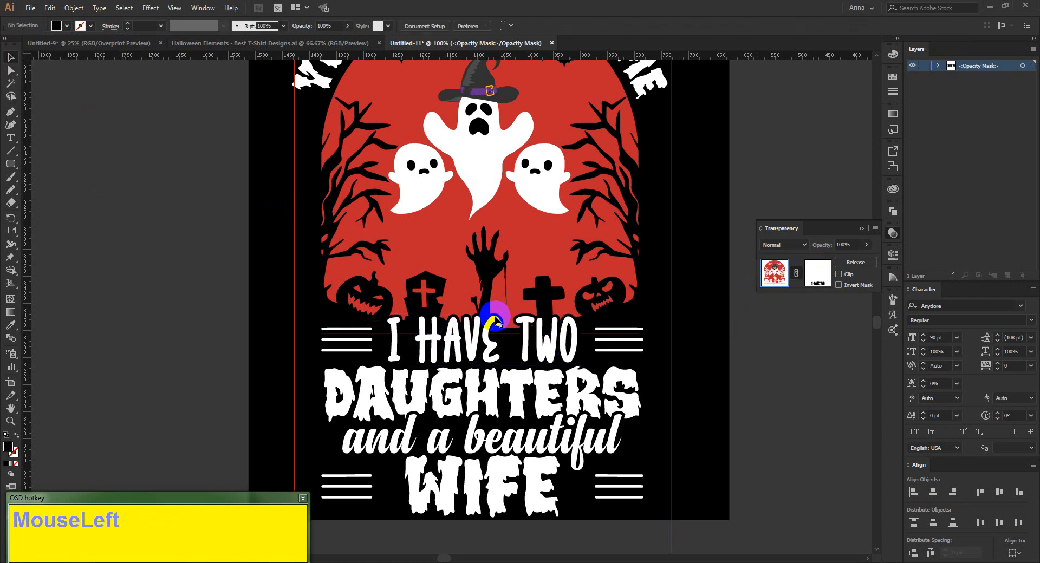
Recolour the "You can't scare me" arc and all the lower quote lettering with the red sampled from the arch.
{"action": "scroll", "coordinate": [247, 261], "scroll_direction": "down", "scroll_amount": 1}
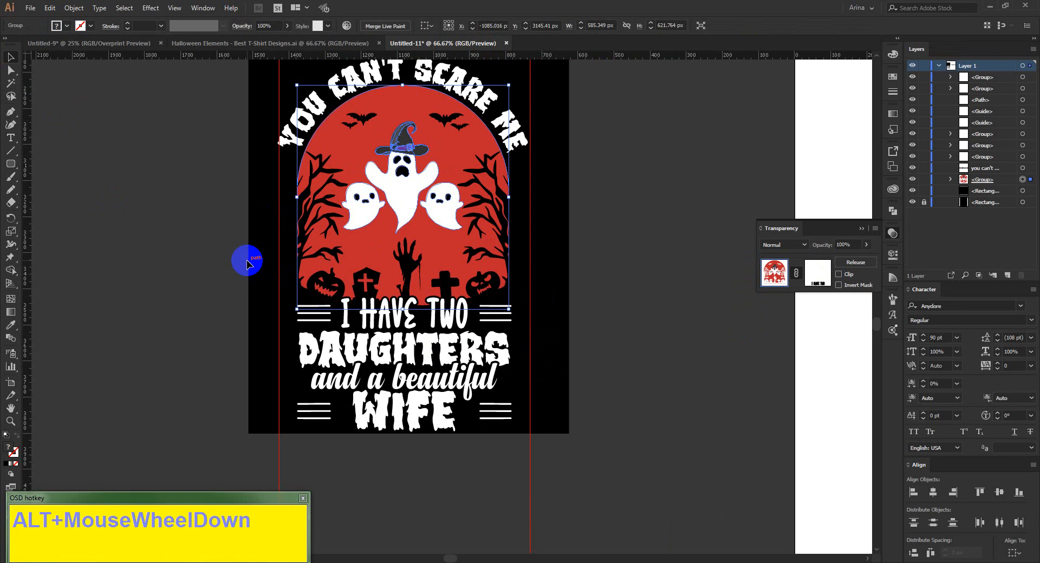
{"action": "scroll", "coordinate": [246, 260], "scroll_direction": "up", "scroll_amount": 2}
{"action": "left_click", "coordinate": [387, 396]}
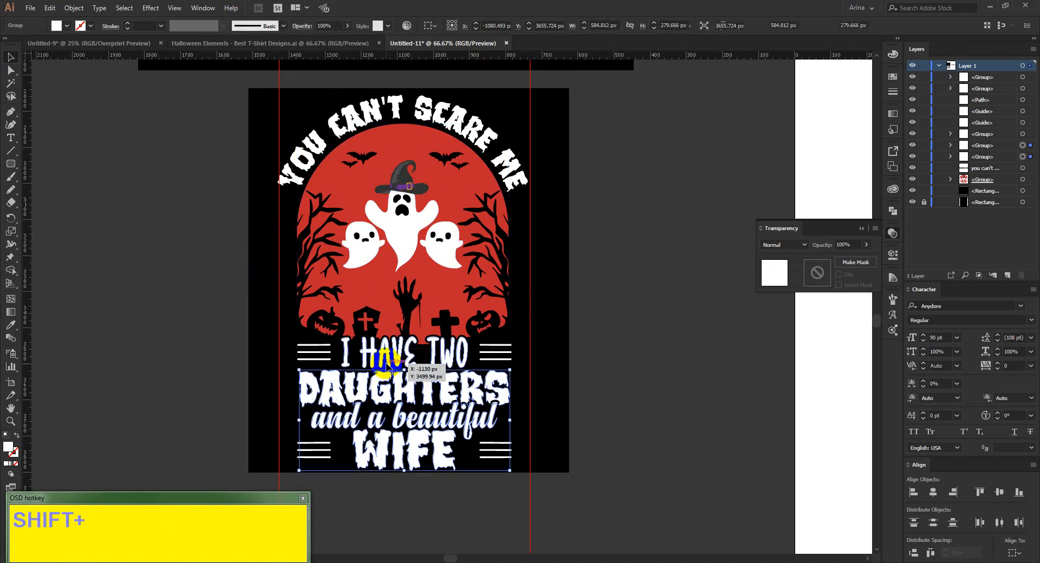
{"action": "left_click", "coordinate": [405, 358], "text": "shift"}
{"action": "left_click", "coordinate": [480, 140], "text": "shift"}
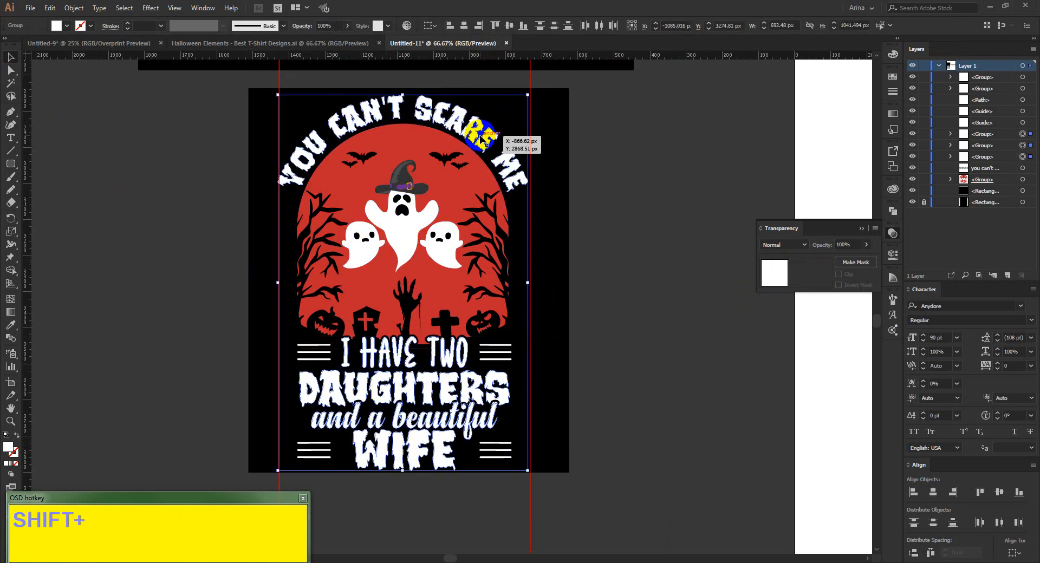
{"action": "key", "text": "shift+i"}
{"action": "left_click", "coordinate": [443, 174]}
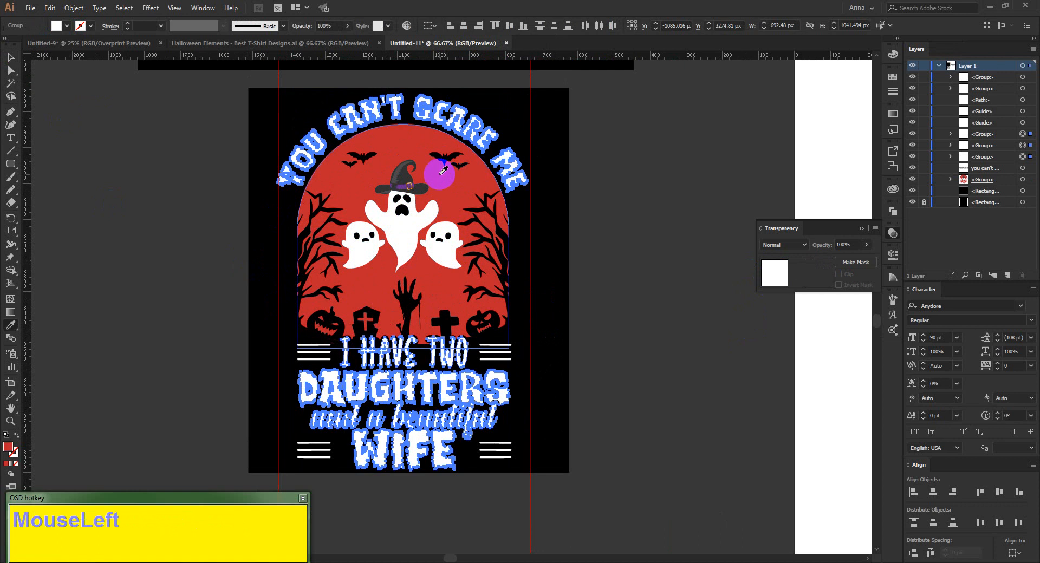
{"action": "key", "text": "v"}
{"action": "left_click", "coordinate": [577, 328]}
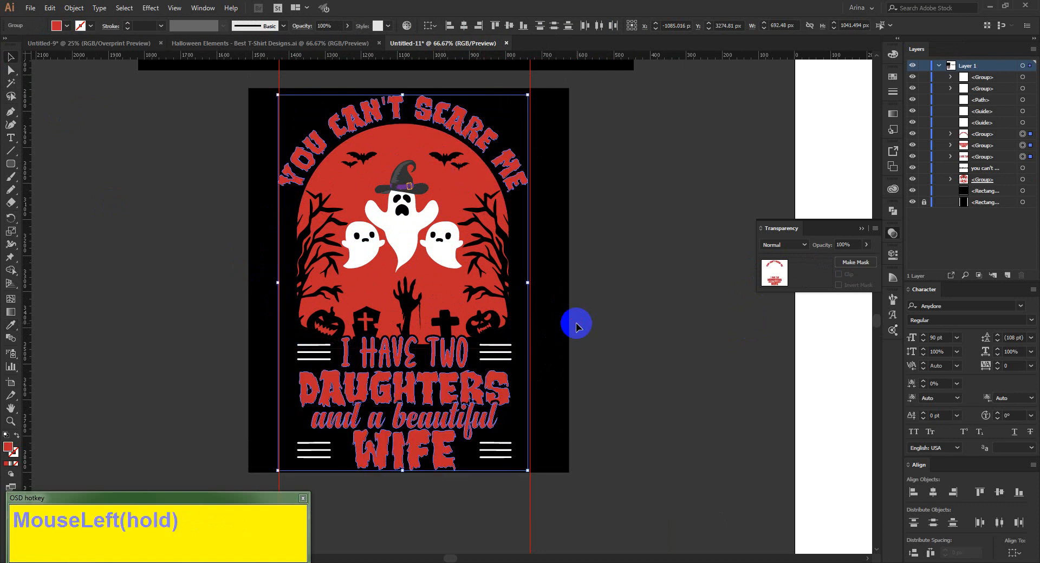
Recolour both groups of decorative lines with the red sampled from the arch and deselect them.
{"action": "left_click", "coordinate": [488, 362]}
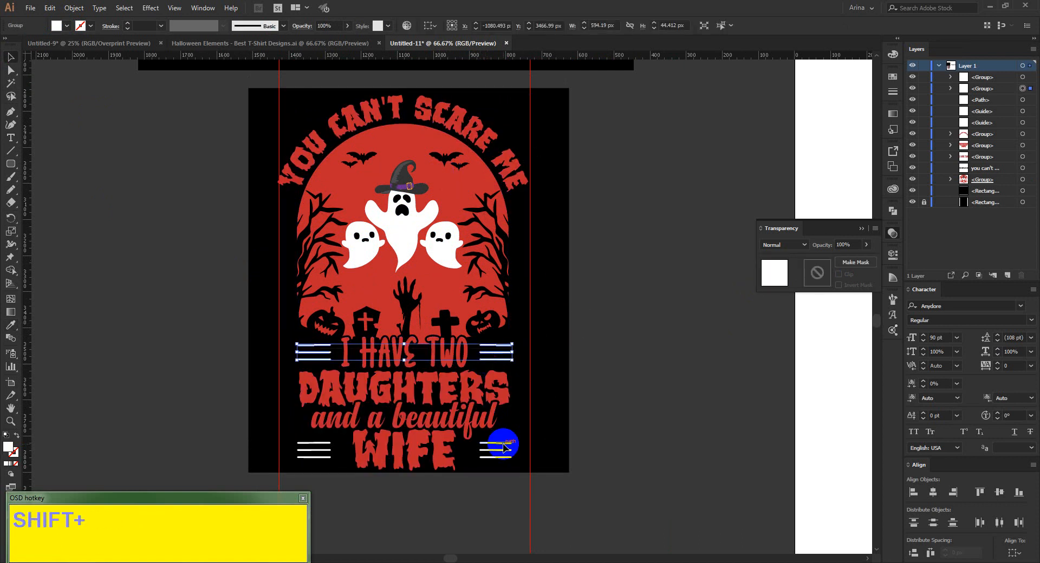
{"action": "left_click", "coordinate": [504, 448], "text": "shift"}
{"action": "key", "text": "i"}
{"action": "left_click", "coordinate": [449, 294]}
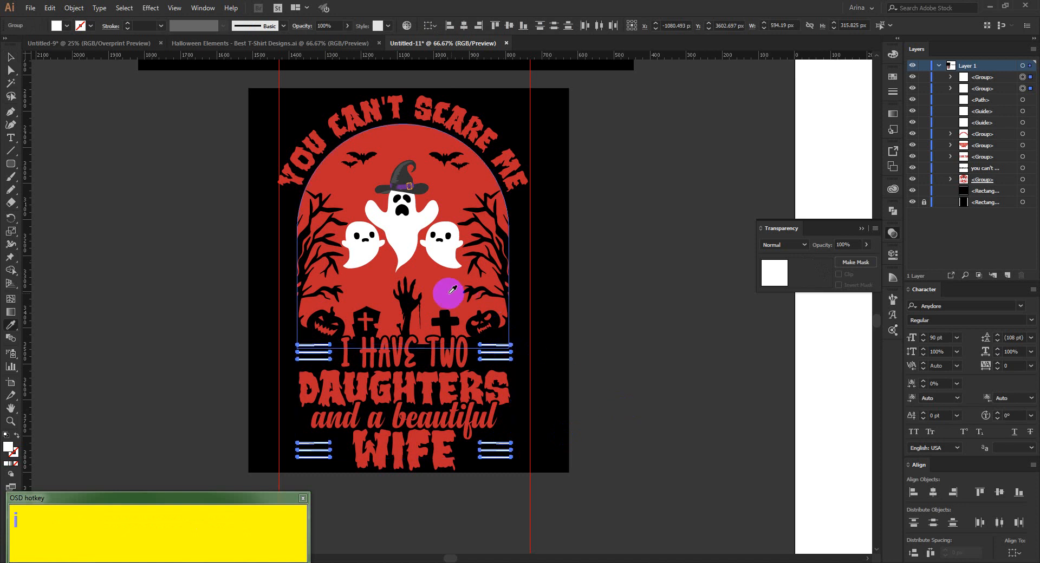
{"action": "key", "text": "v"}
{"action": "left_click", "coordinate": [587, 383]}
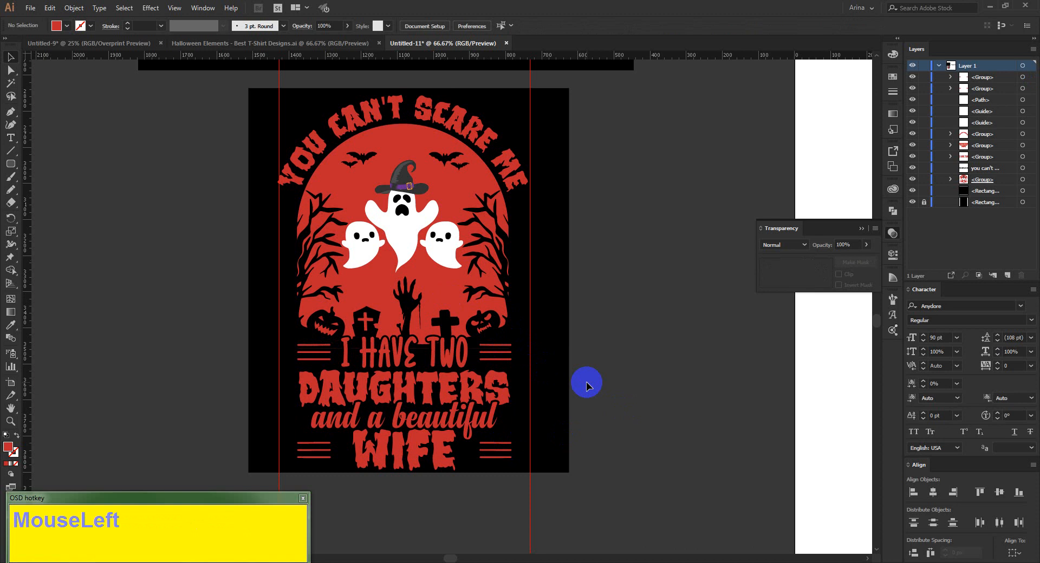
Lengthen the three lines before "WIFE" to about 139 px by moving their inner end points toward the word.
{"action": "scroll", "coordinate": [407, 479], "scroll_direction": "up", "scroll_amount": 2, "text": "alt"}
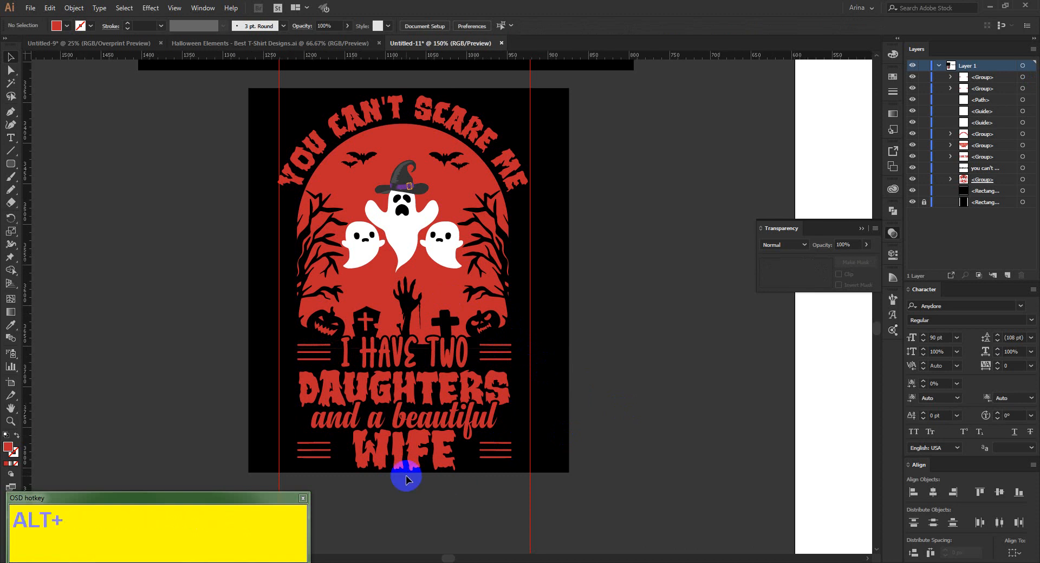
{"action": "scroll", "coordinate": [306, 428], "scroll_direction": "down", "scroll_amount": 1}
{"action": "key", "text": "a"}
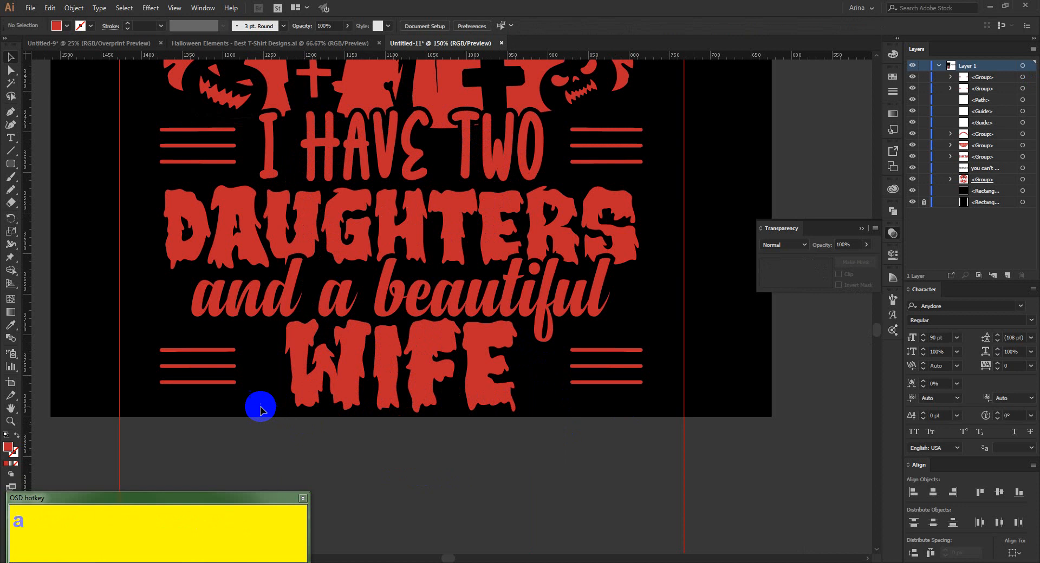
{"action": "left_click_drag", "start_coordinate": [254, 336], "coordinate": [204, 391]}
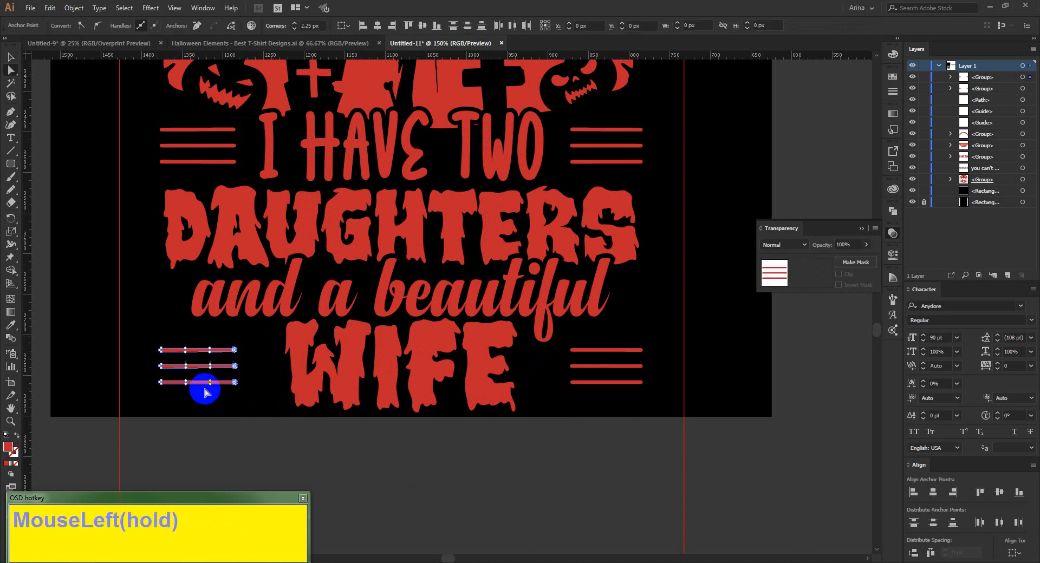
{"action": "key", "text": "Right"}
{"action": "key", "text": "Right"}
{"action": "key", "text": "Right"}
{"action": "key", "text": "Right"}
{"action": "key", "text": "Right"}
{"action": "key", "text": "Right"}
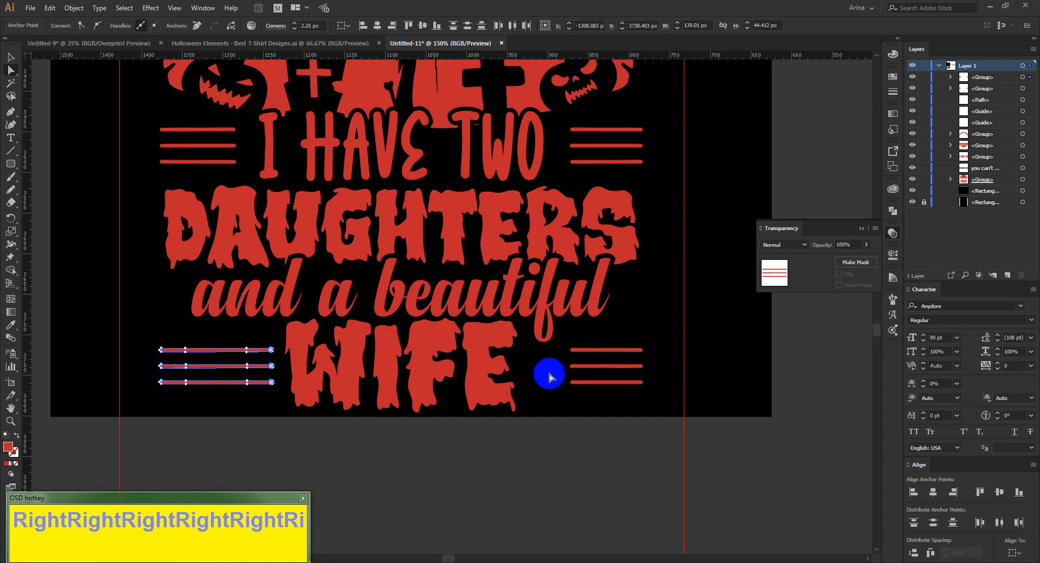
Lengthen the three lines after "WIFE" to about 135 px by moving their inner end points toward the word, and deselect them.
{"action": "left_click_drag", "start_coordinate": [562, 339], "coordinate": [593, 394]}
{"action": "key", "text": "Left"}
{"action": "key", "text": "Left"}
{"action": "key", "text": "Left"}
{"action": "key", "text": "Left"}
{"action": "key", "text": "Left"}
{"action": "key", "text": "Left"}
{"action": "key", "text": "Left"}
{"action": "key", "text": "Left"}
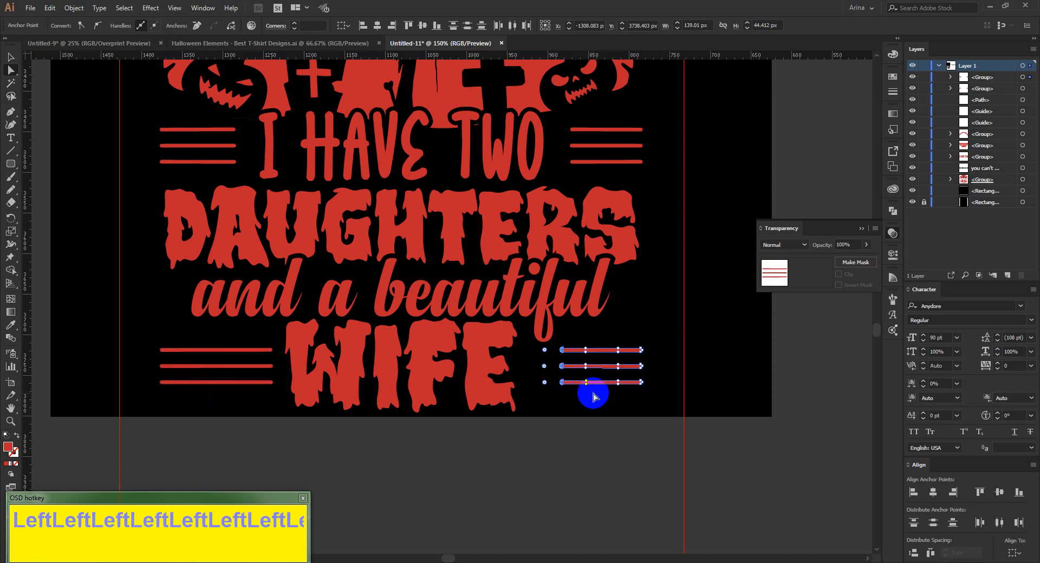
{"action": "key", "text": "Right"}
{"action": "key", "text": "Right"}
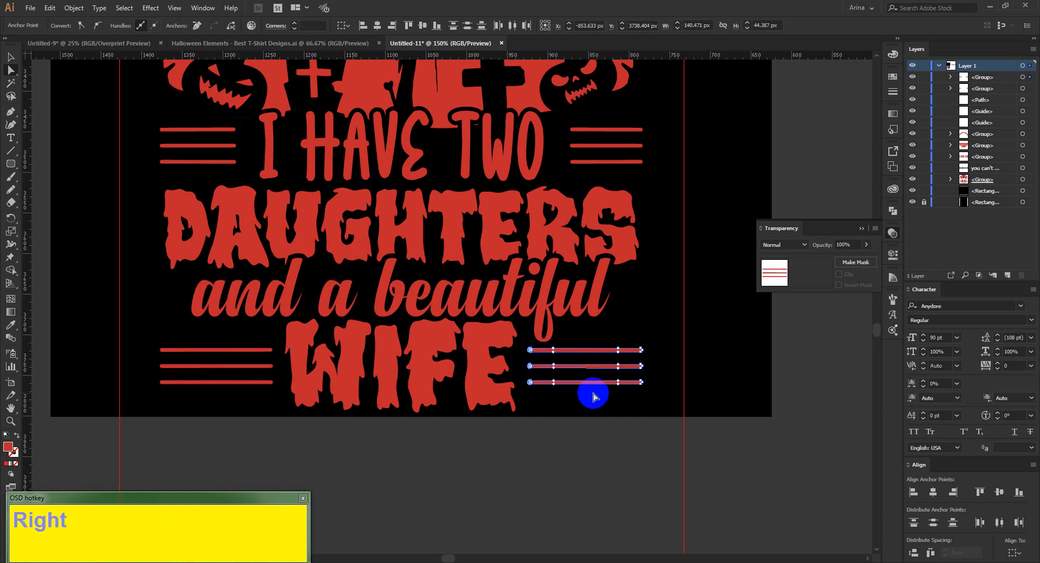
{"action": "key", "text": "v"}
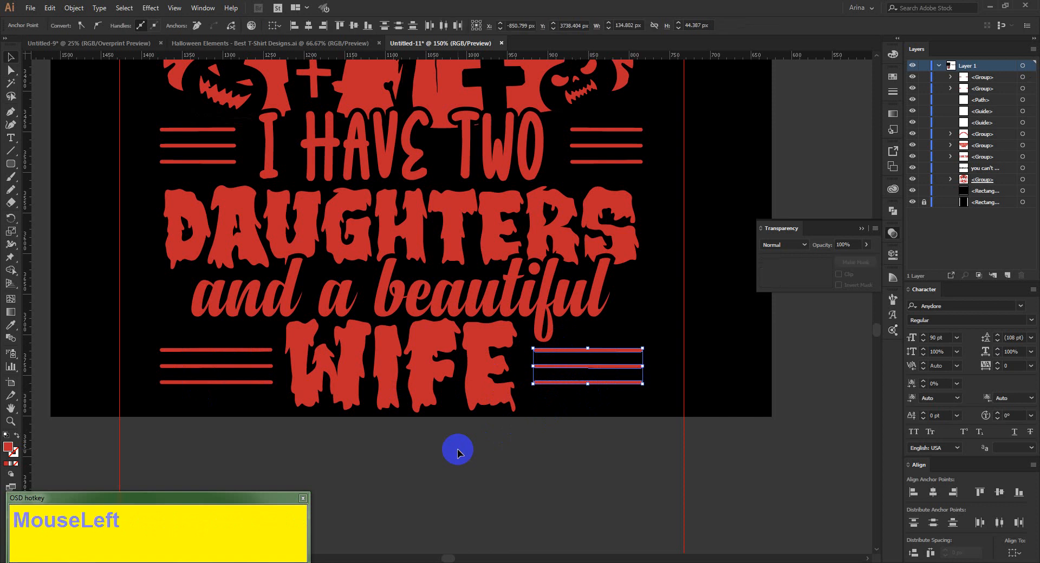
{"action": "left_click", "coordinate": [458, 453]}
{"action": "scroll", "coordinate": [458, 452], "scroll_direction": "down", "scroll_amount": 2, "text": "alt"}
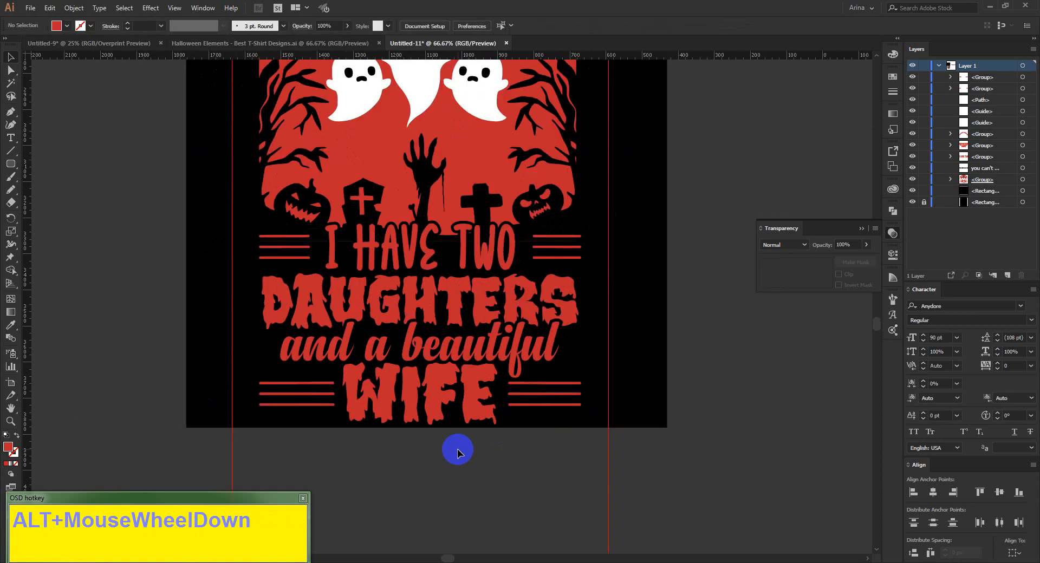
{"action": "scroll", "coordinate": [458, 452], "scroll_direction": "down", "scroll_amount": 1, "text": "alt"}
{"action": "scroll", "coordinate": [458, 452], "scroll_direction": "up", "scroll_amount": 1}
{"action": "left_click", "coordinate": [257, 237]}
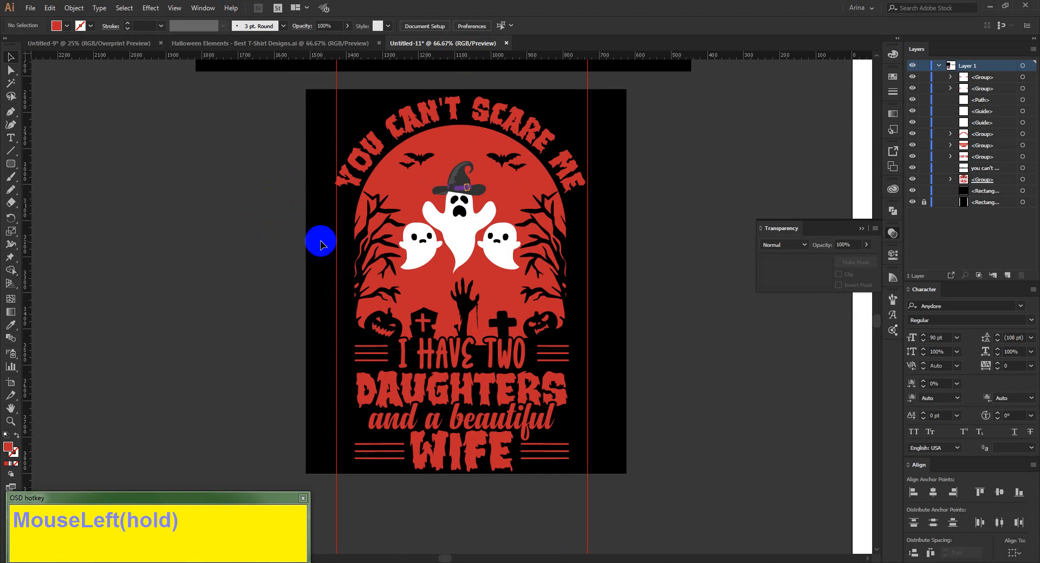
{"action": "scroll", "coordinate": [320, 246], "scroll_direction": "up", "scroll_amount": 1, "text": "alt"}
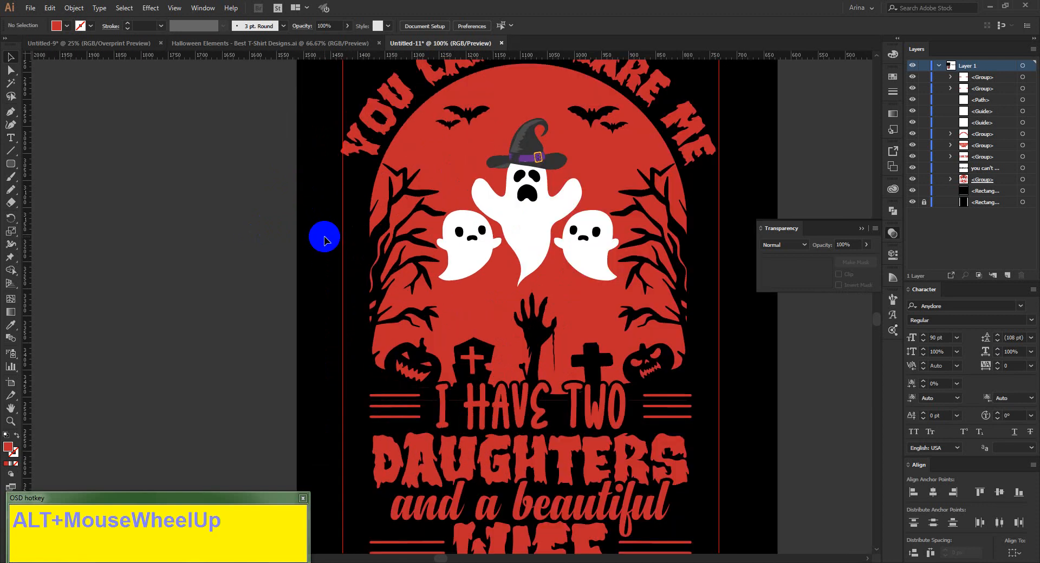